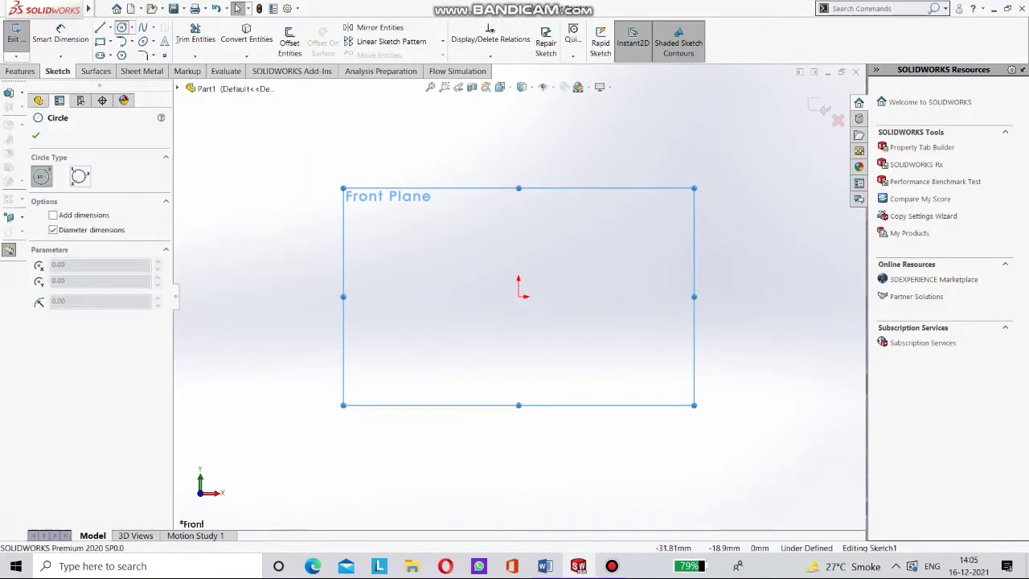
Sketch a circle centred on the origin and dimension its diameter to 100 mm.
click(518, 296)
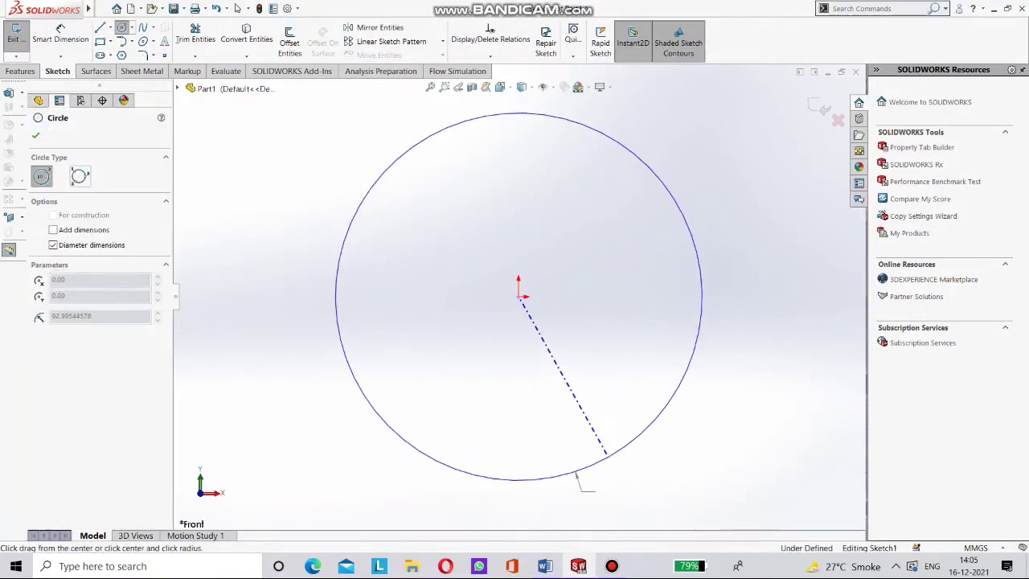
click(602, 460)
click(60, 36)
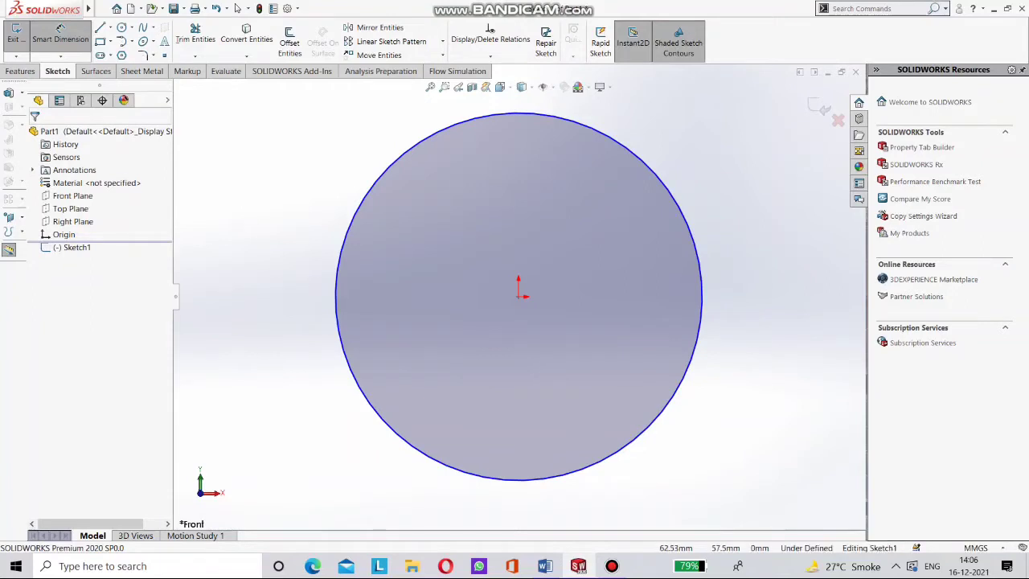
click(652, 171)
click(671, 133)
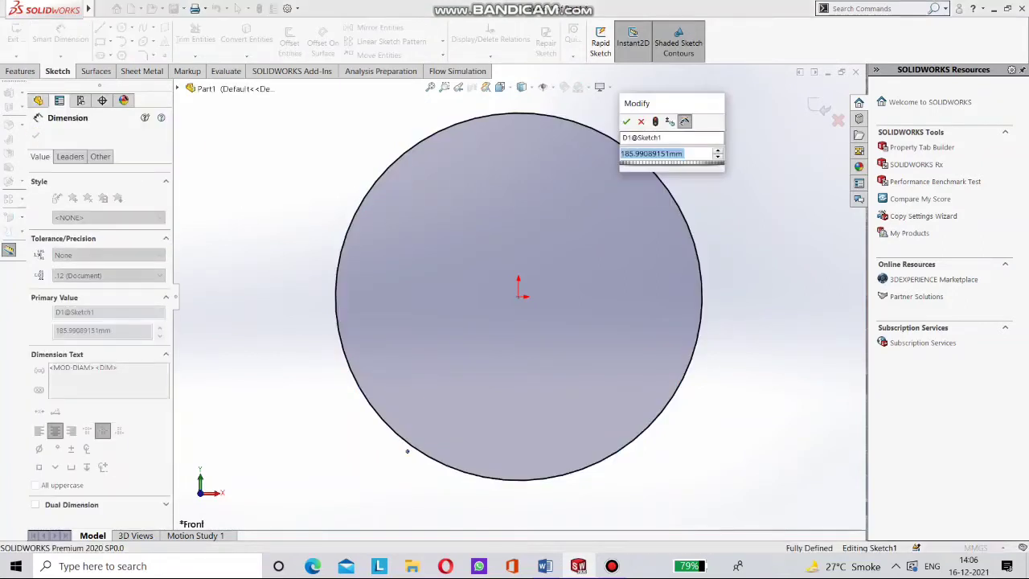
text(100)
key(Return)
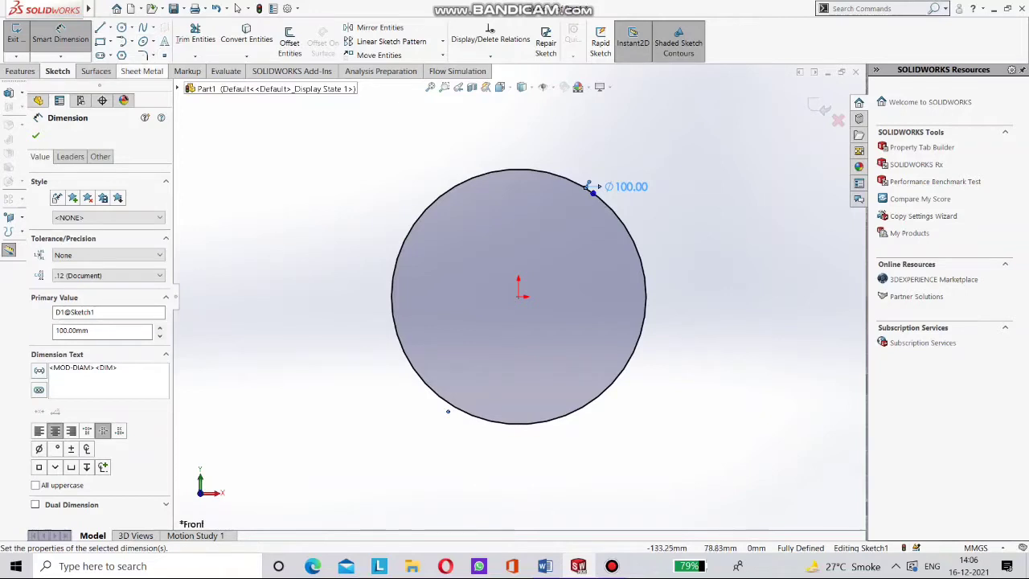
Sketch a smaller concentric circle at the origin and dimension its diameter to 25 mm.
click(518, 296)
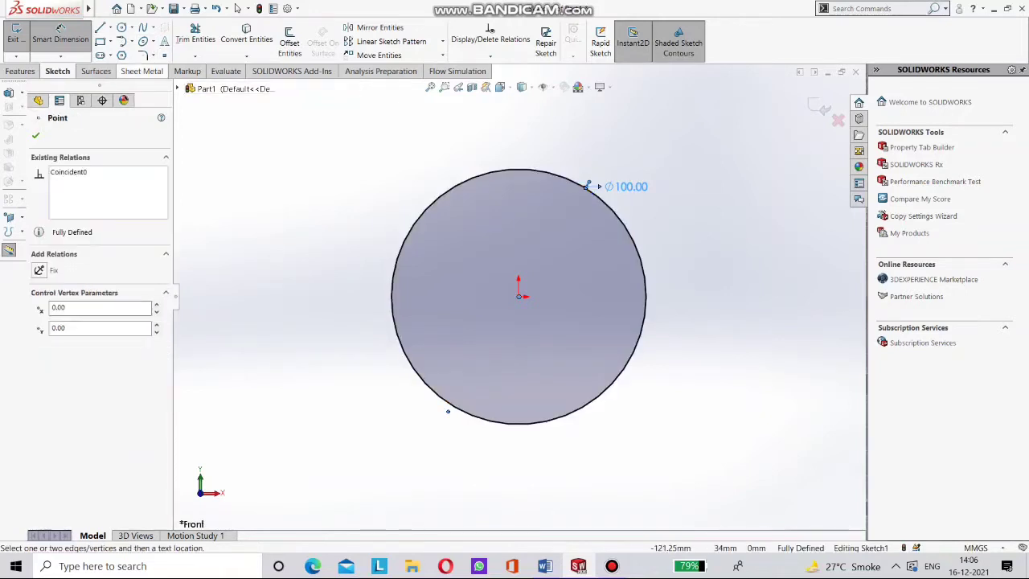
click(121, 28)
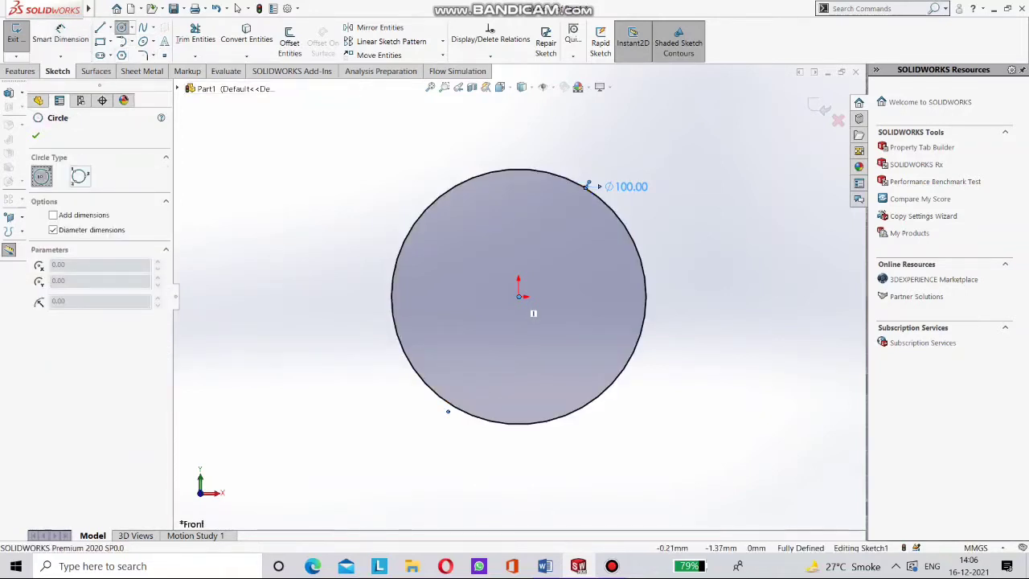
click(518, 297)
click(527, 347)
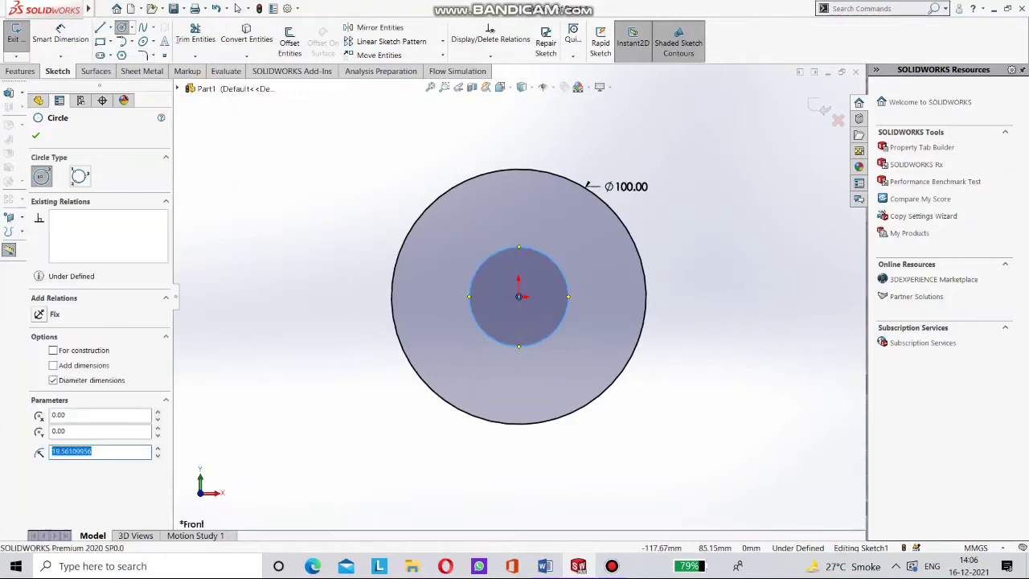
click(61, 32)
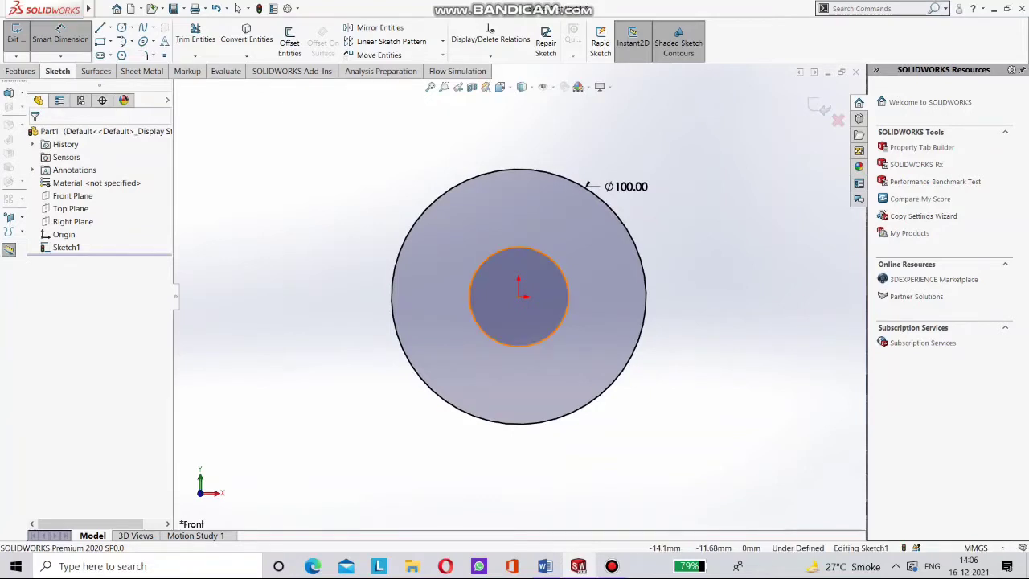
click(481, 265)
click(320, 214)
text(20)
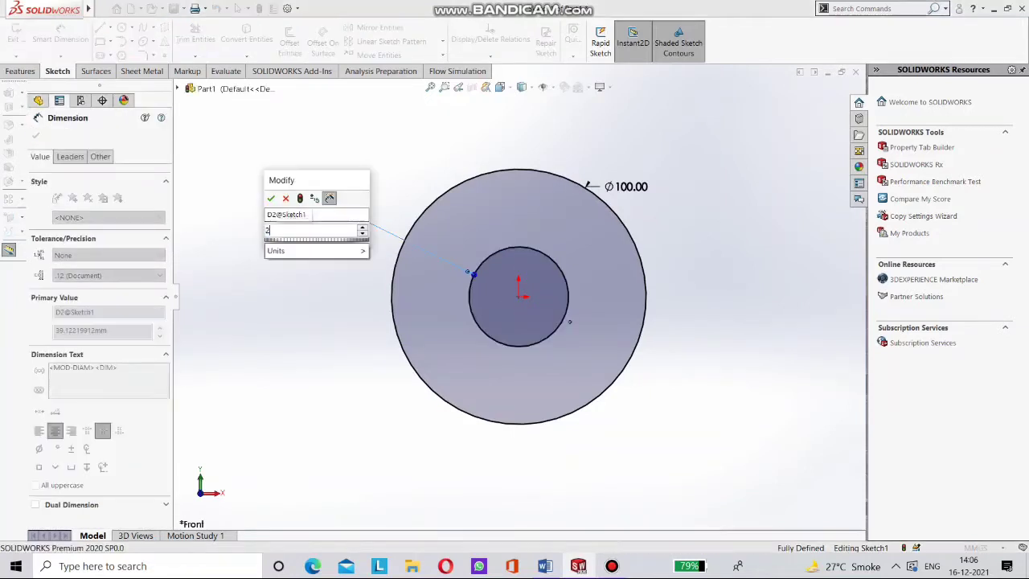
key(Return)
scroll(498, 297, up, 2)
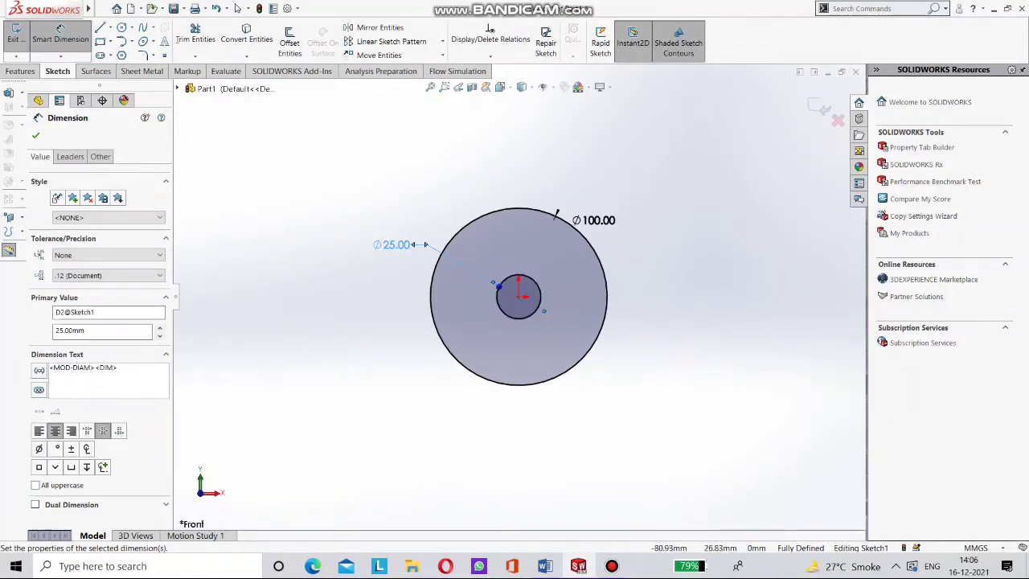
key(Escape)
Set the inner circle's diameter to 50 mm.
double_click(394, 244)
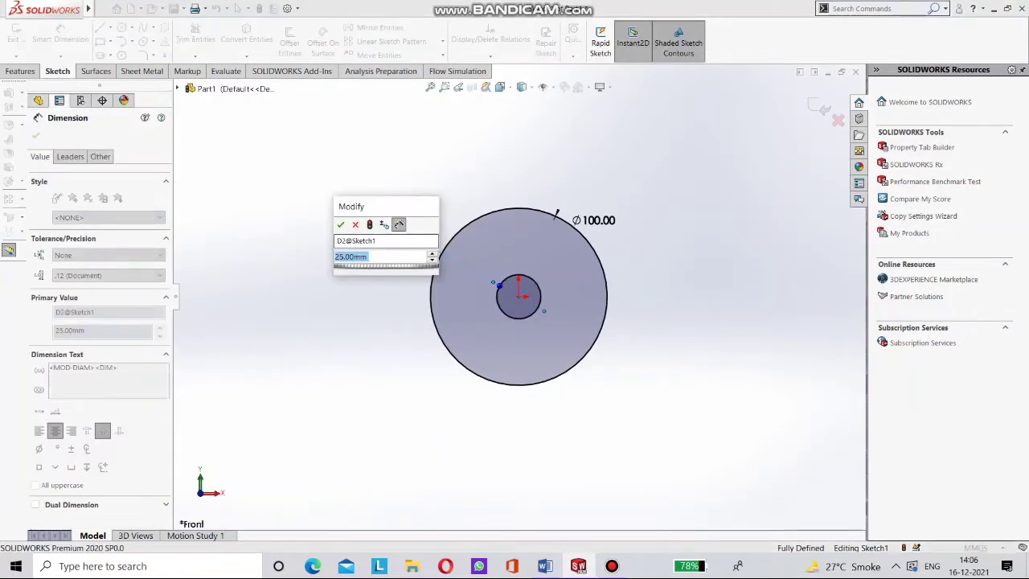
text(50)
key(Return)
scroll(518, 296, up, 1)
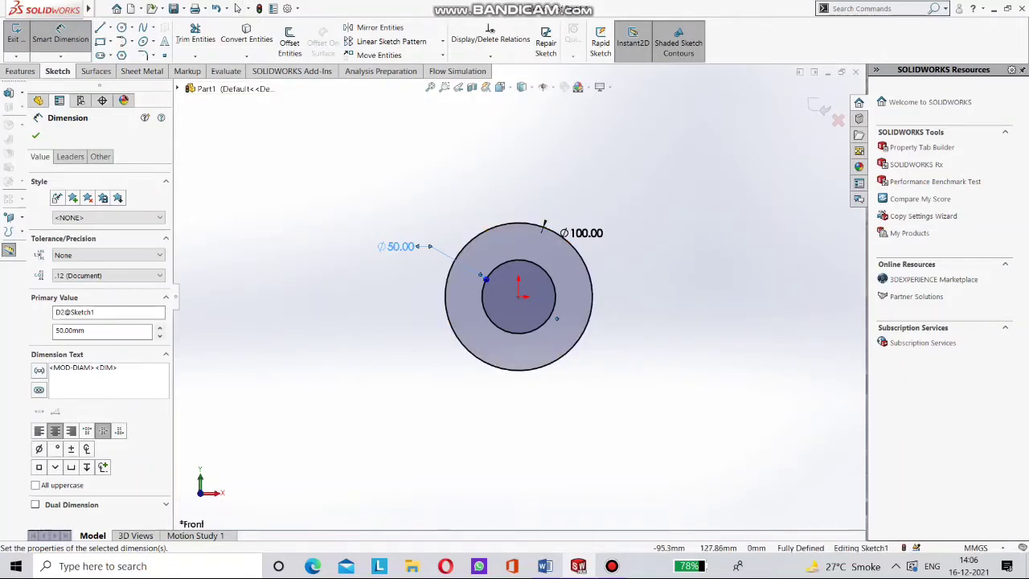
Sketch a third circle about 78 mm in diameter, centred on the origin between the inner and outer circles.
click(520, 297)
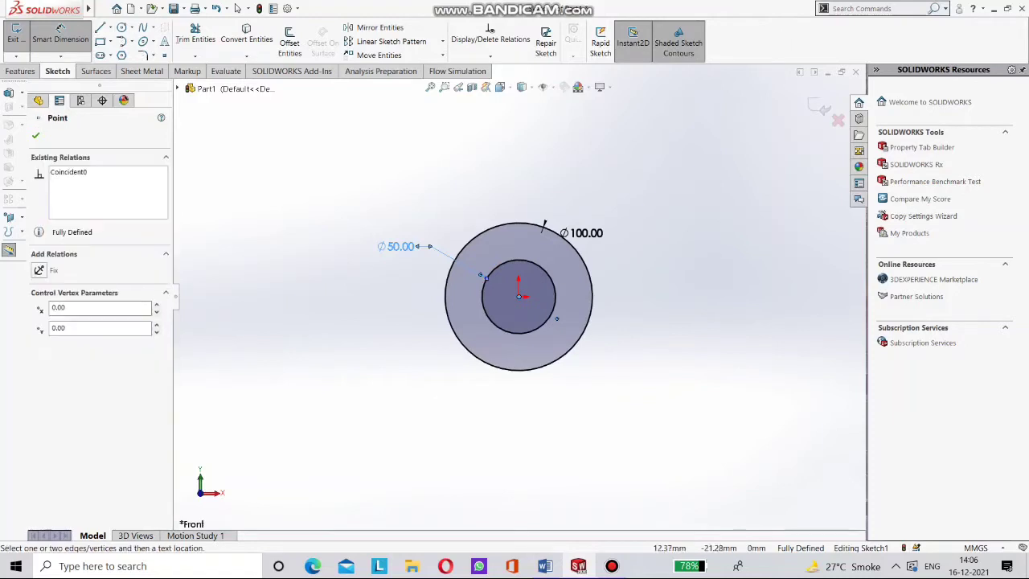
click(122, 27)
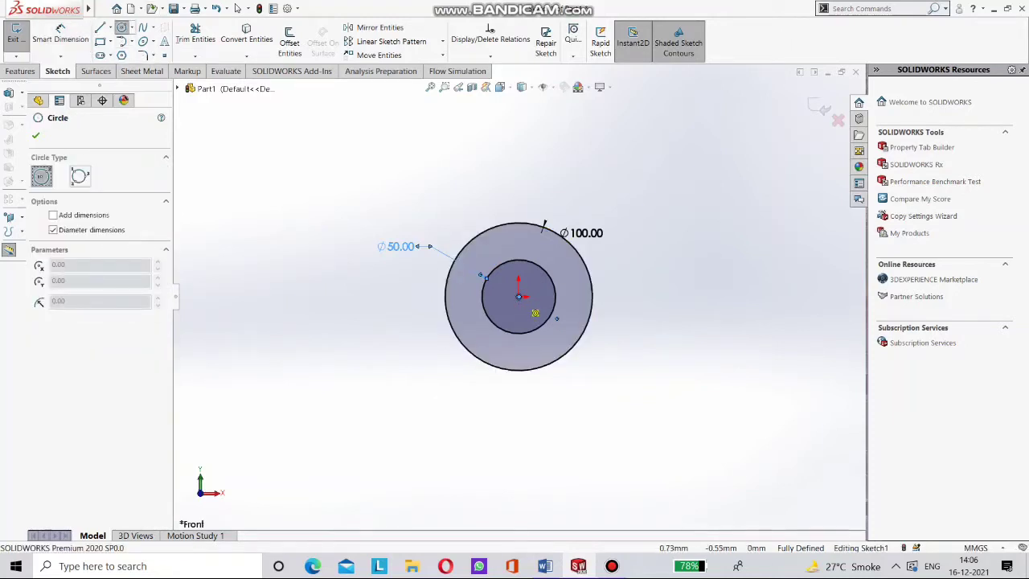
click(519, 297)
click(498, 351)
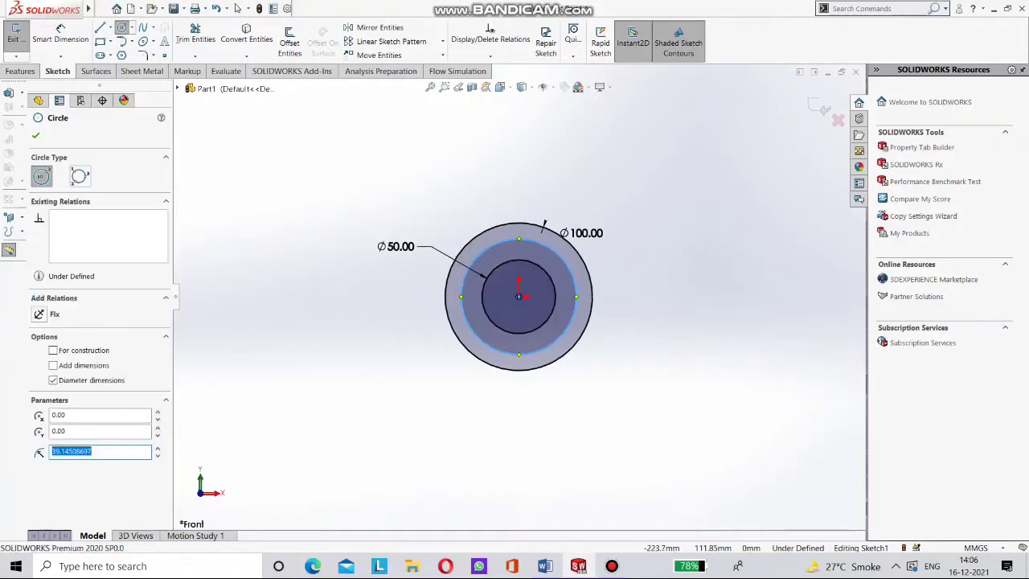
key(Escape)
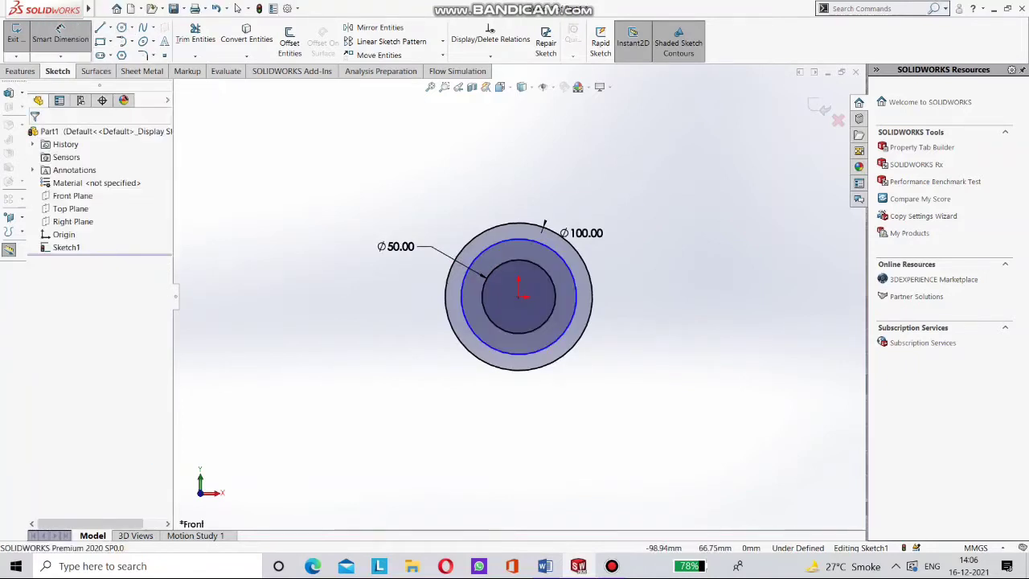
click(461, 290)
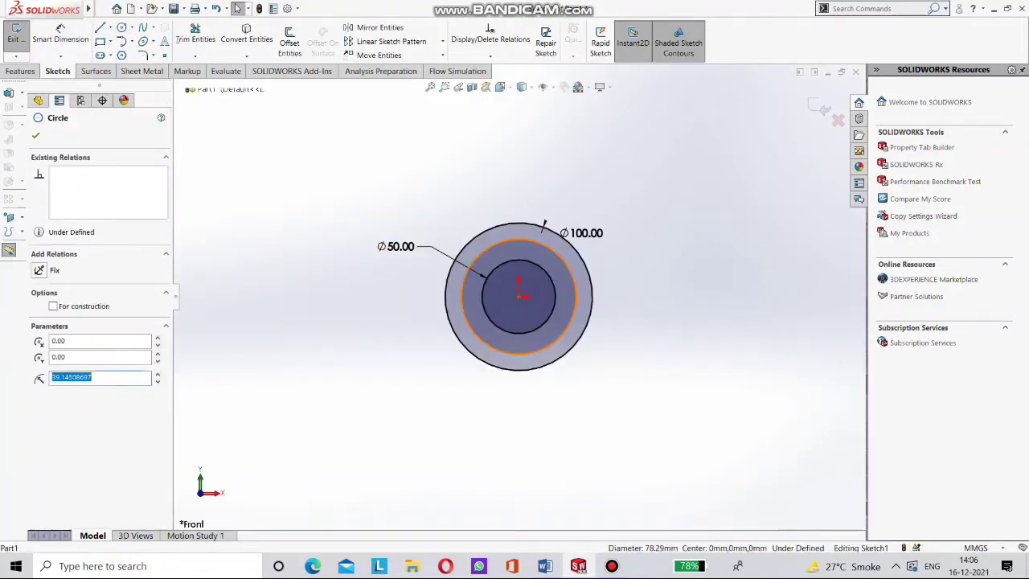
key(Escape)
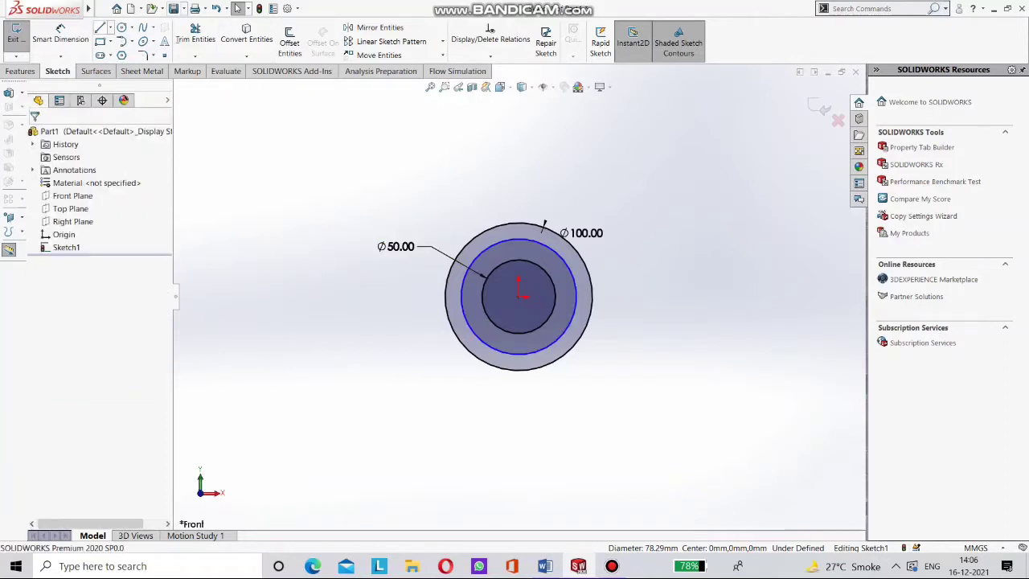
Dimension the middle circle's diameter to 75 mm.
click(60, 32)
click(479, 254)
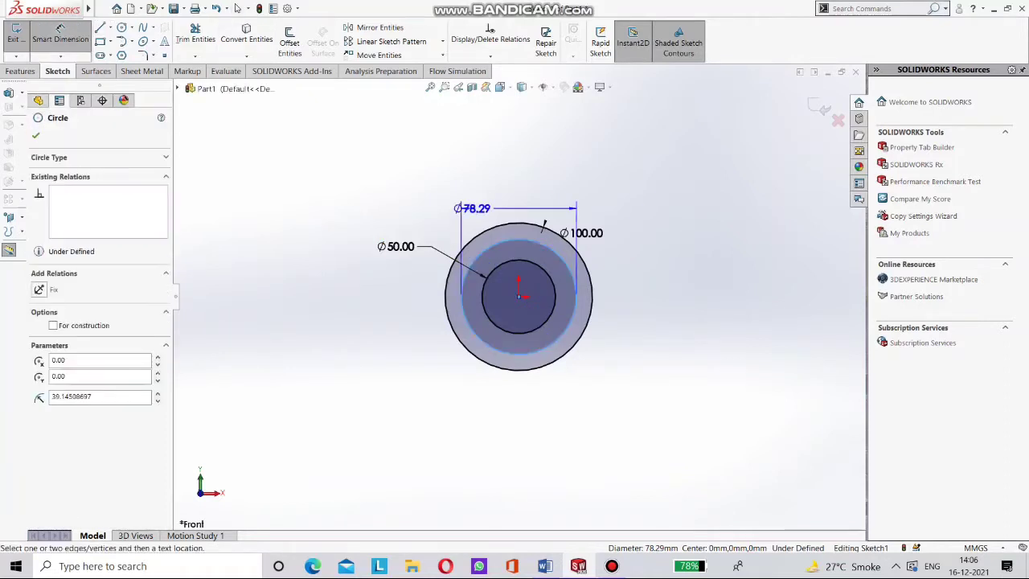
click(471, 194)
text(75)
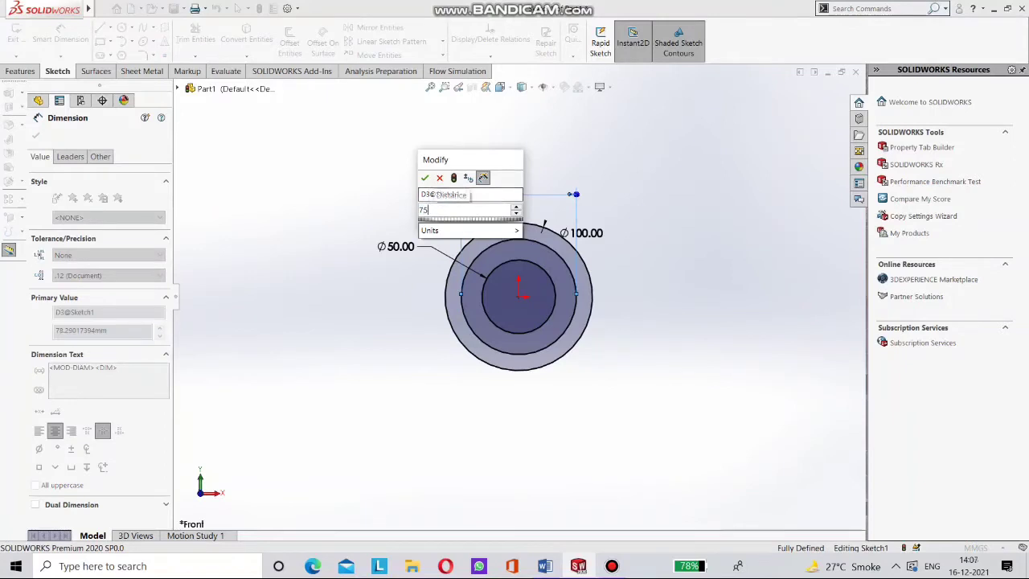
key(Return)
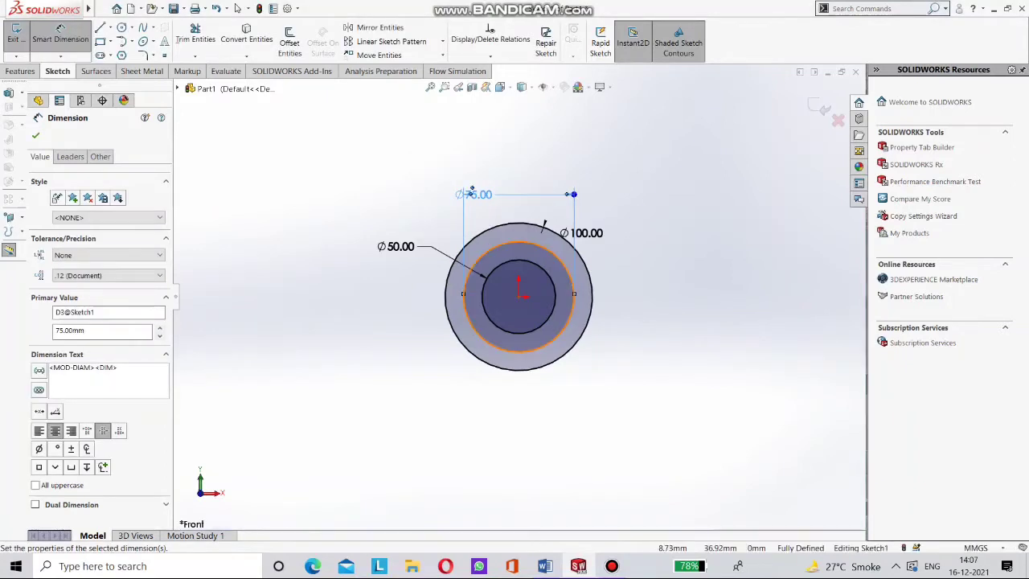
click(531, 242)
key(Escape)
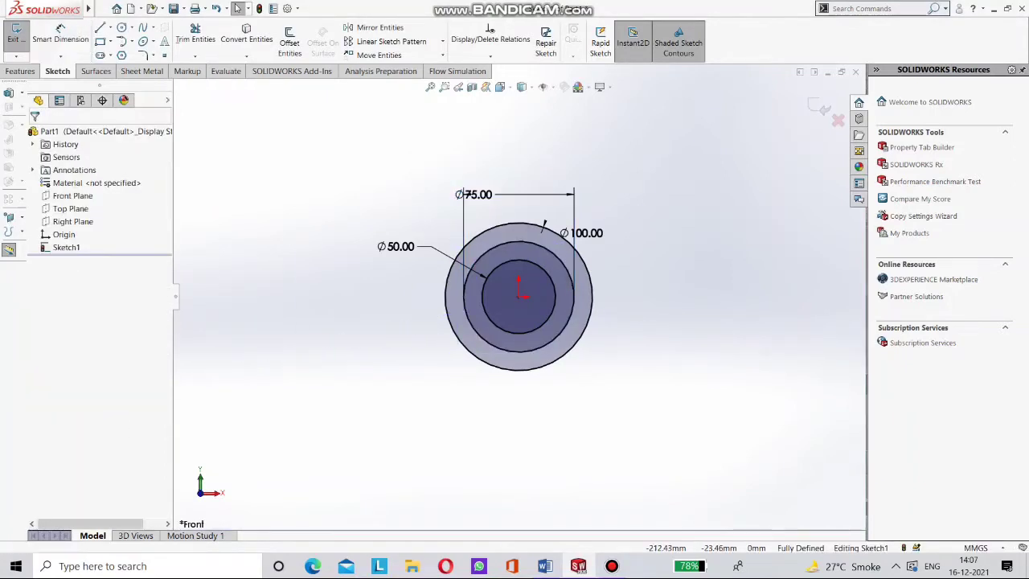
Convert the 75 mm middle circle to construction geometry.
click(521, 241)
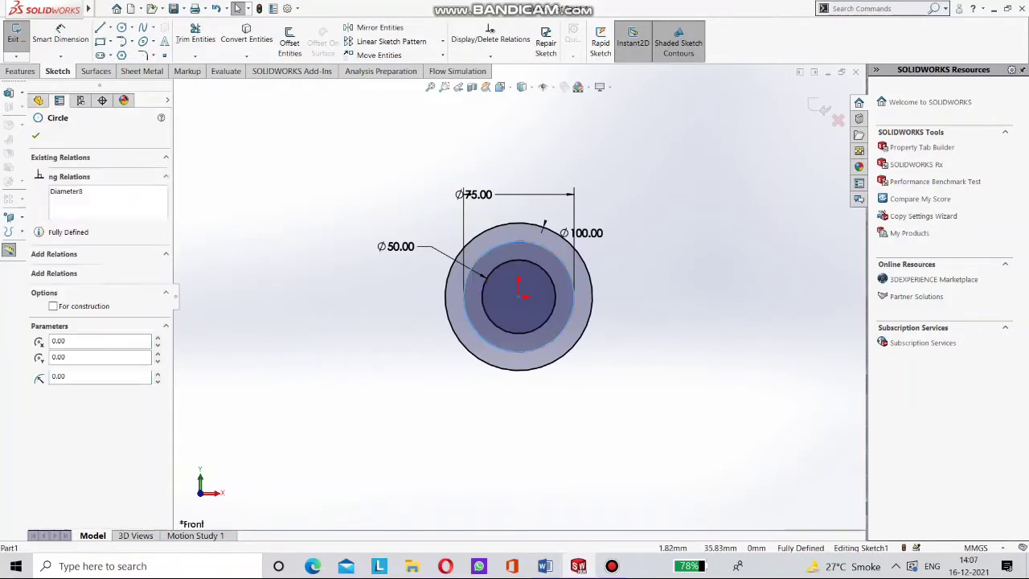
right_click(521, 241)
click(611, 228)
key(Escape)
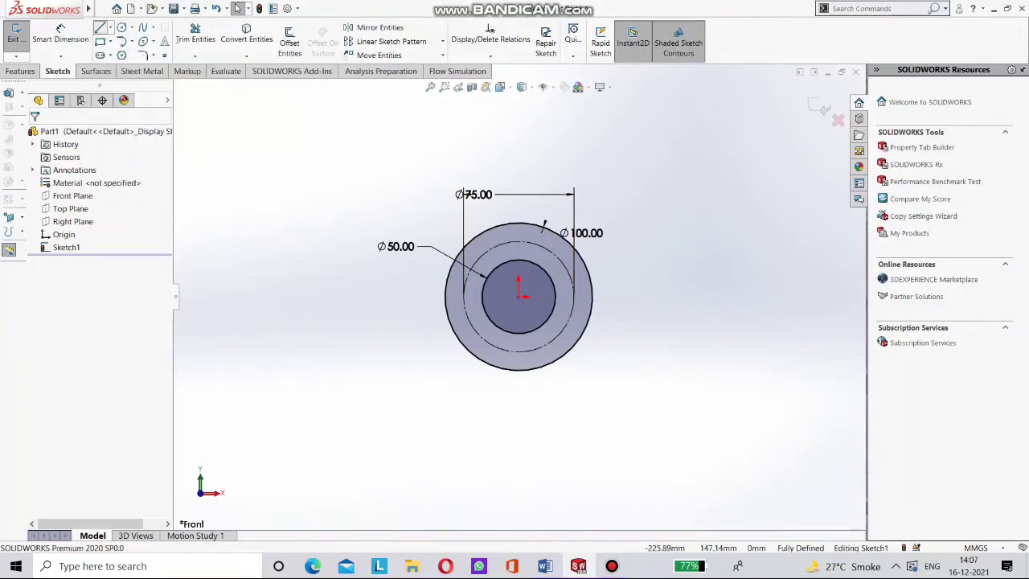
Sketch a vertical centerline about 85 mm long from the origin up past the outer circle.
click(99, 29)
click(131, 28)
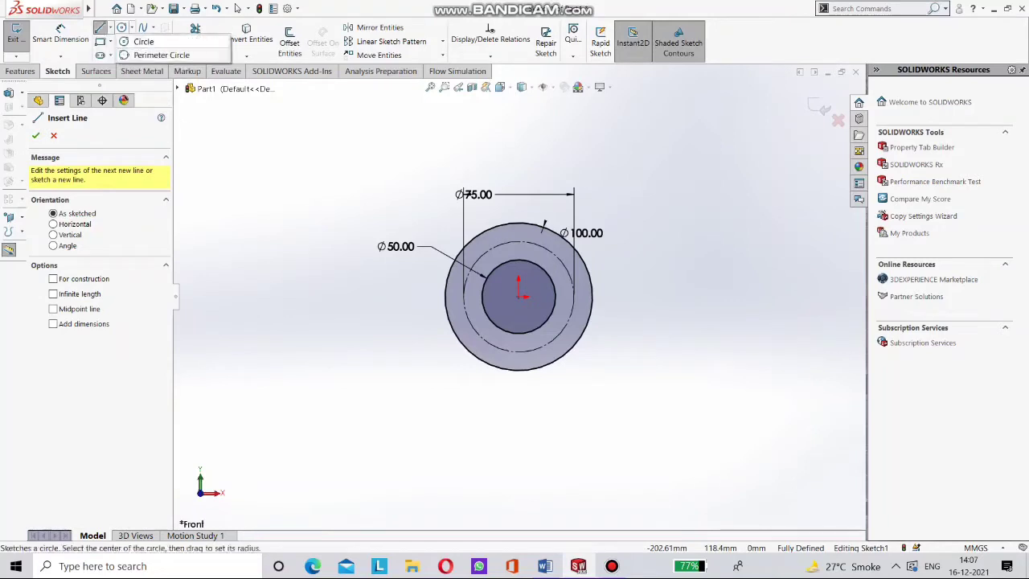
click(110, 28)
click(131, 55)
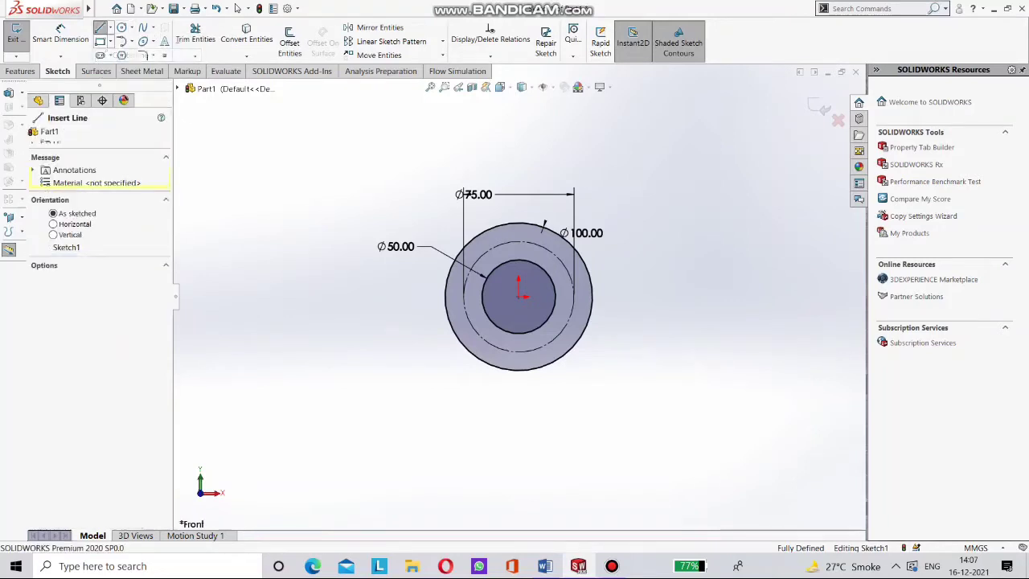
click(518, 295)
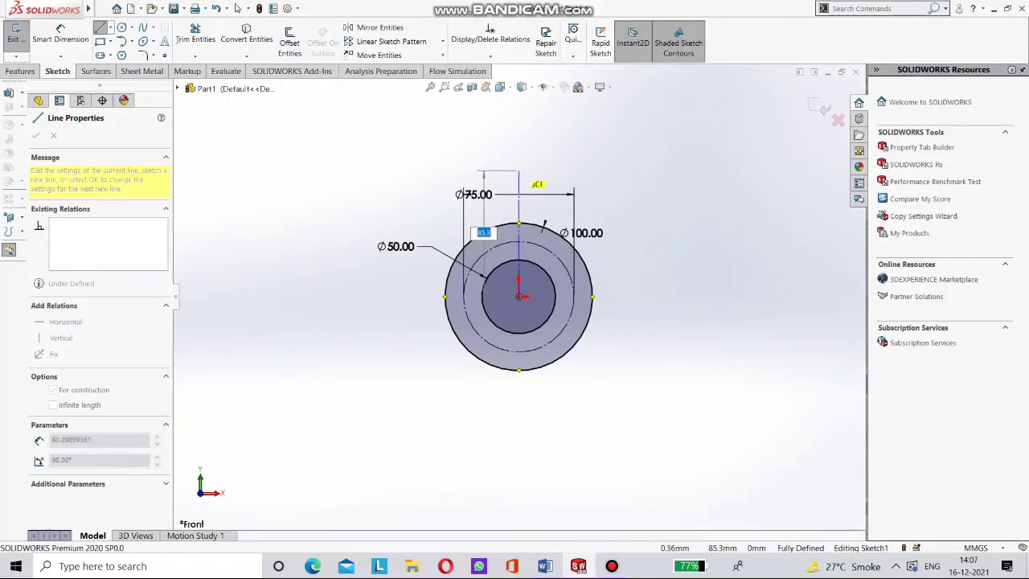
click(518, 170)
right_click(519, 171)
click(540, 180)
scroll(548, 255, down, 3)
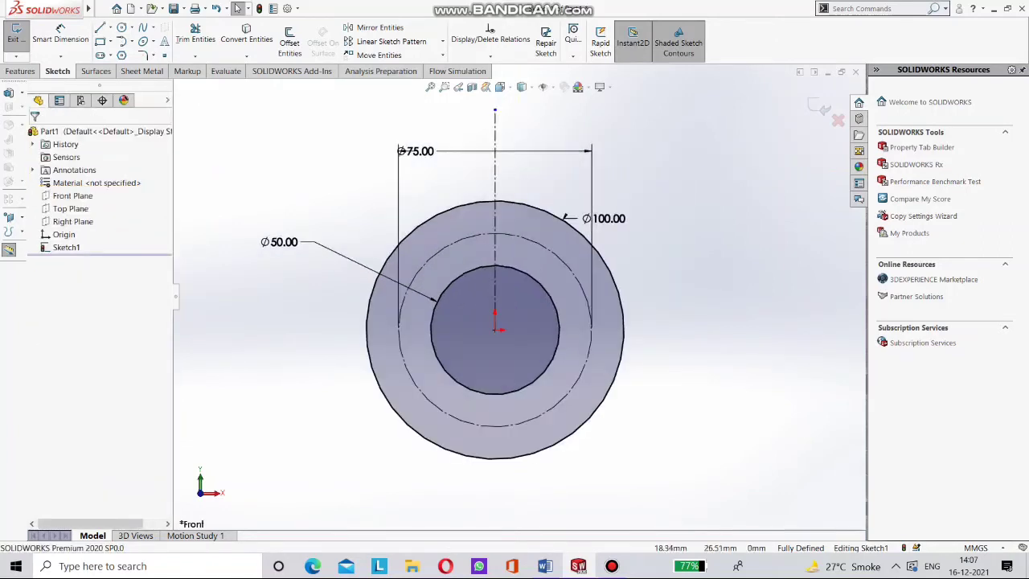
right_click(494, 175)
click(516, 160)
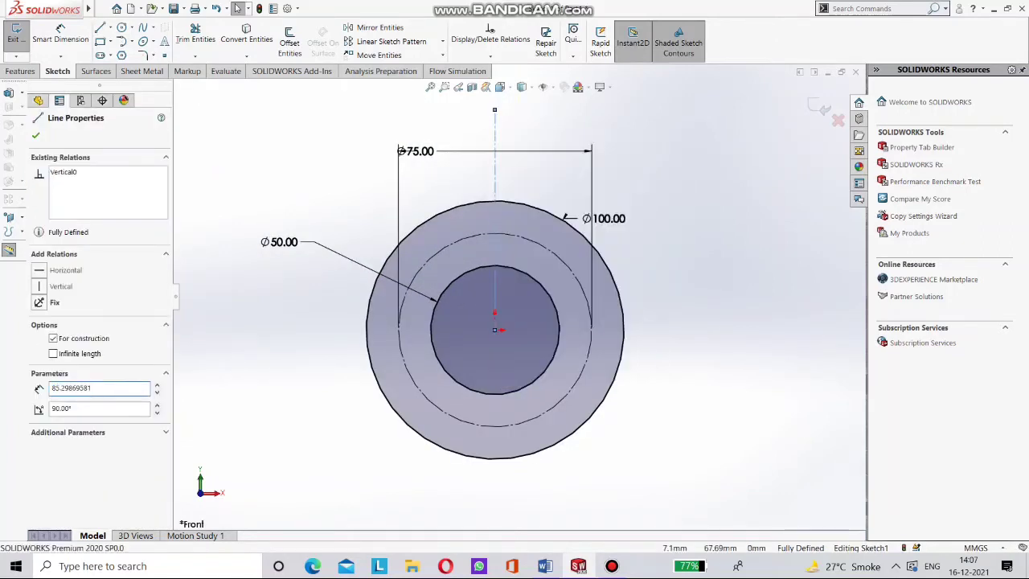
right_click(496, 180)
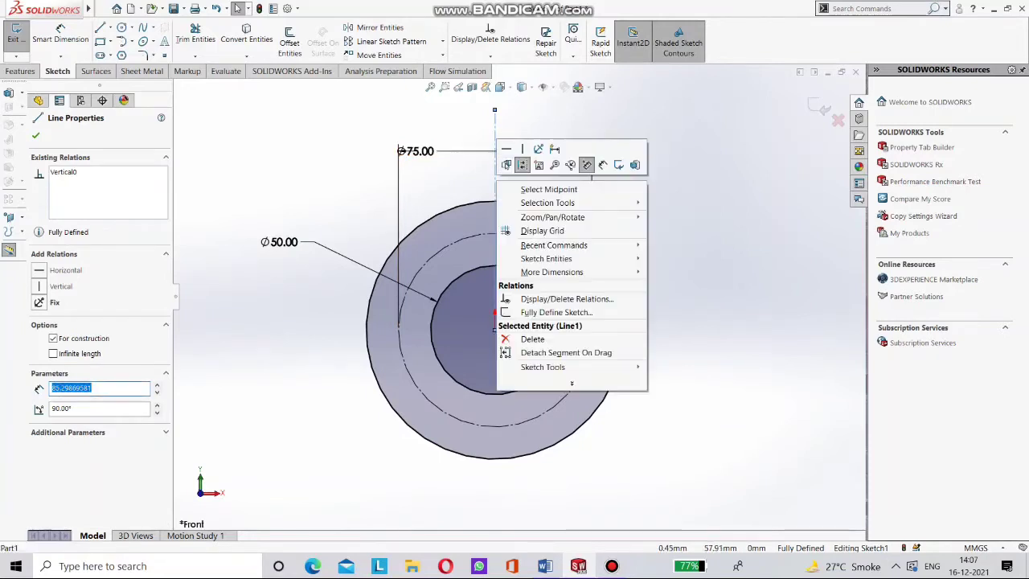
key(Escape)
key(Escape)
scroll(517, 295, up, 3)
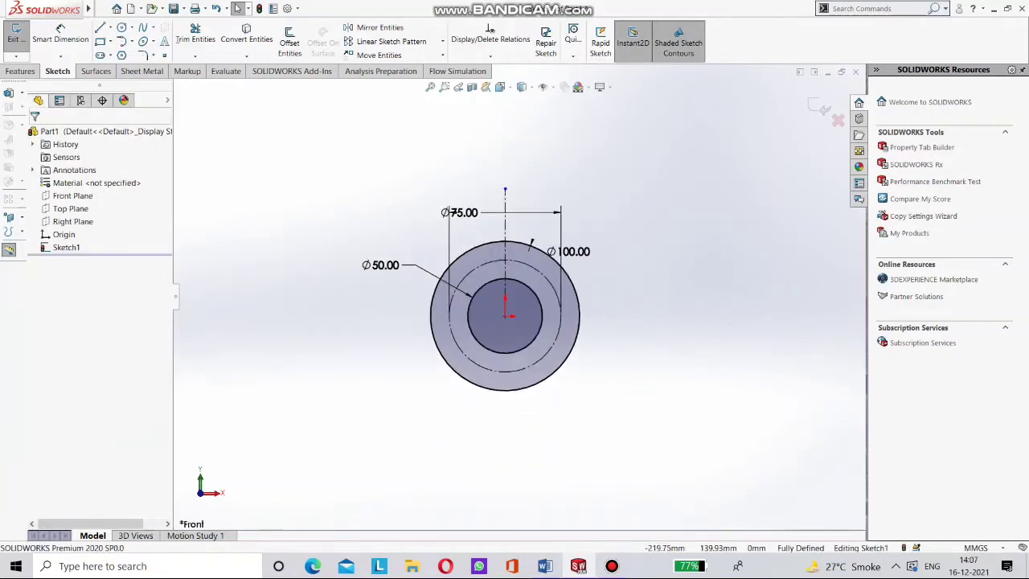
Sketch a circle about 11 mm in diameter, centred where the vertical centerline crosses the upper part of the 75 mm construction circle.
click(121, 27)
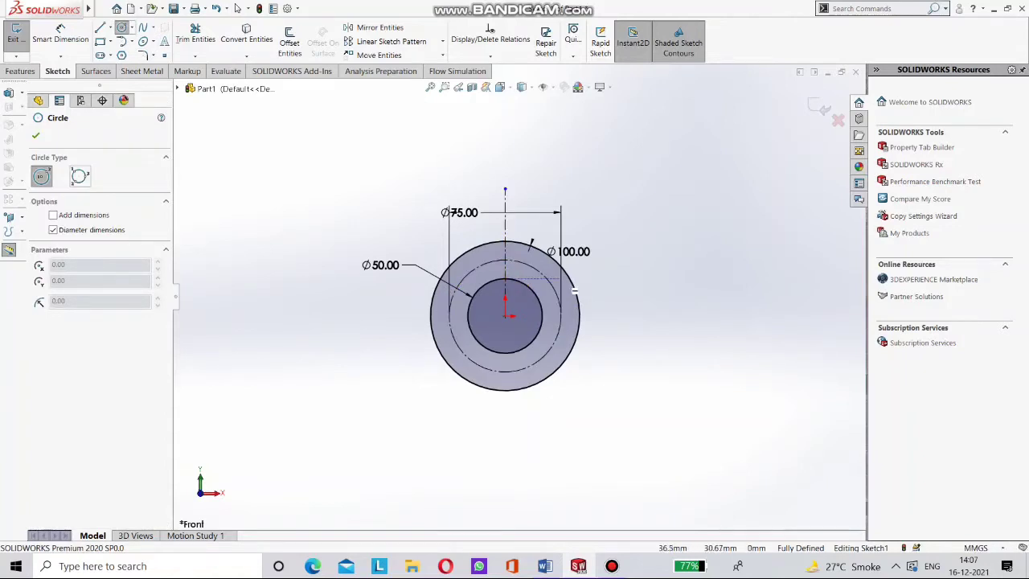
scroll(508, 256, down, 5)
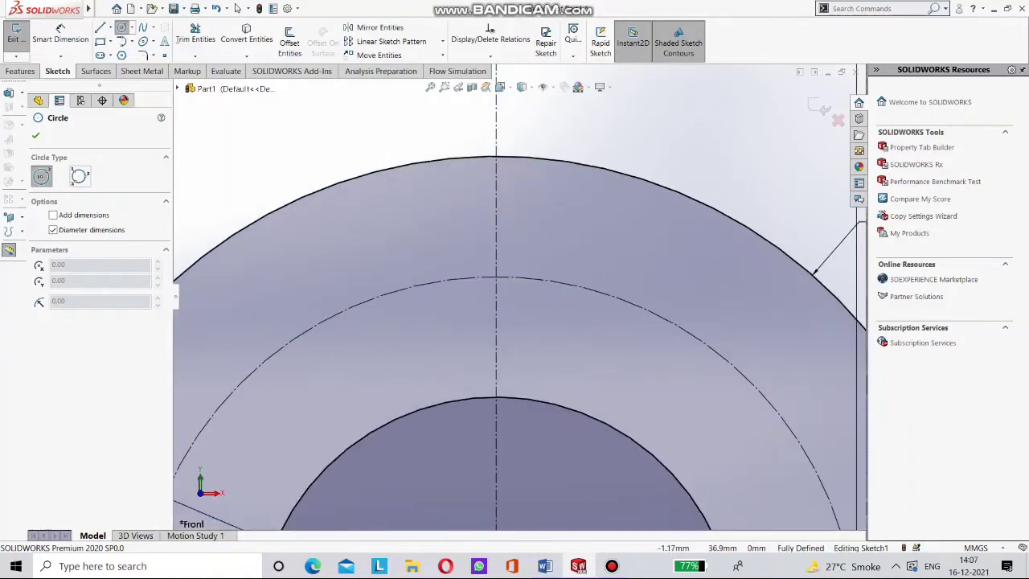
click(495, 277)
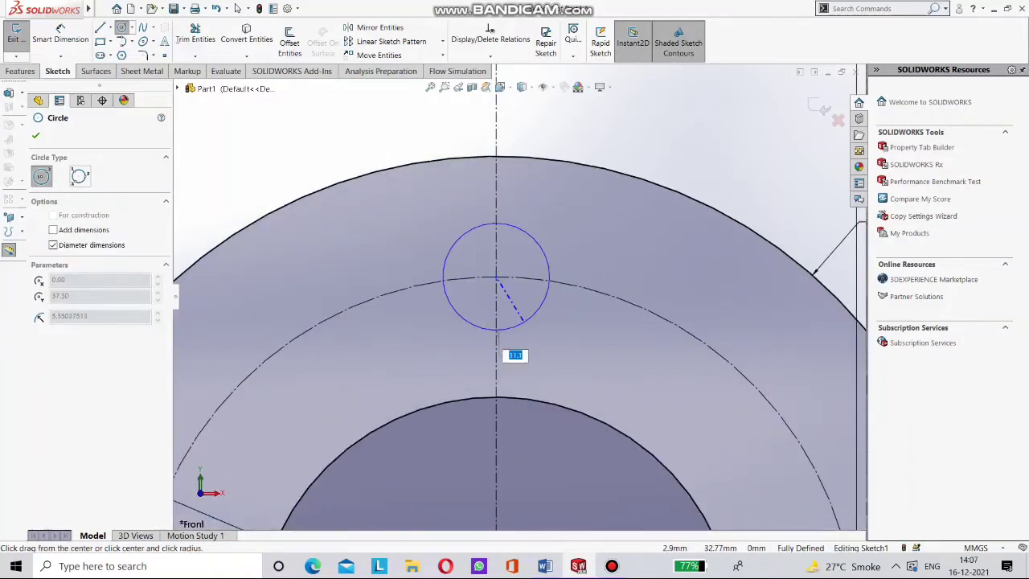
click(496, 330)
key(Escape)
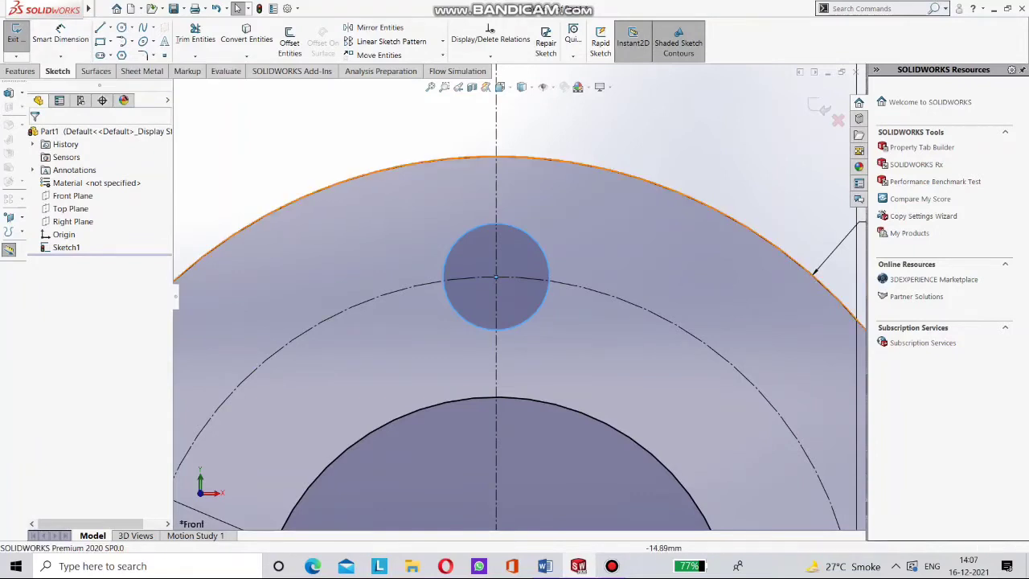
Dimension the small hole circle on the construction bolt circle to a diameter of 12 mm.
click(439, 160)
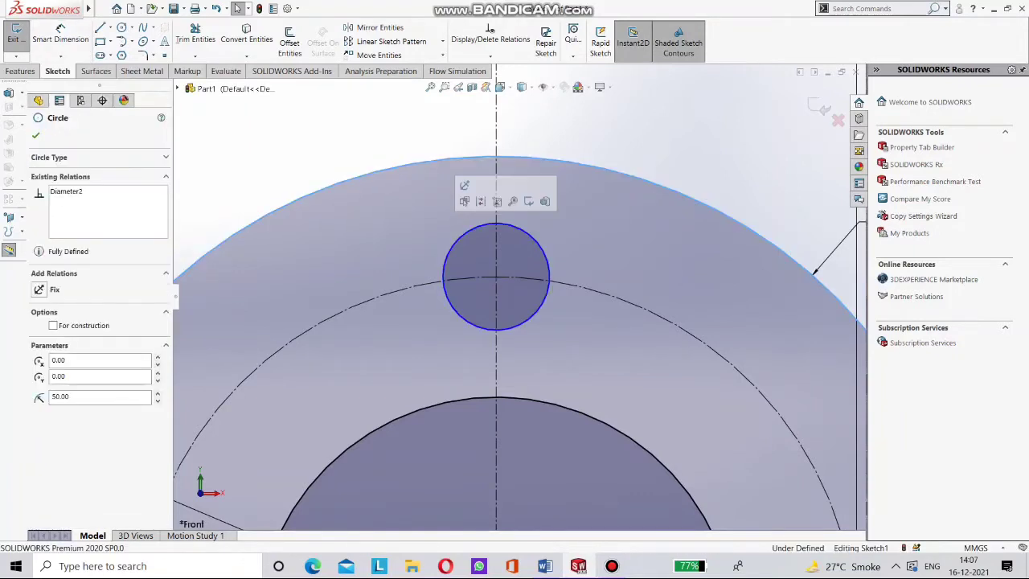
key(Escape)
click(61, 33)
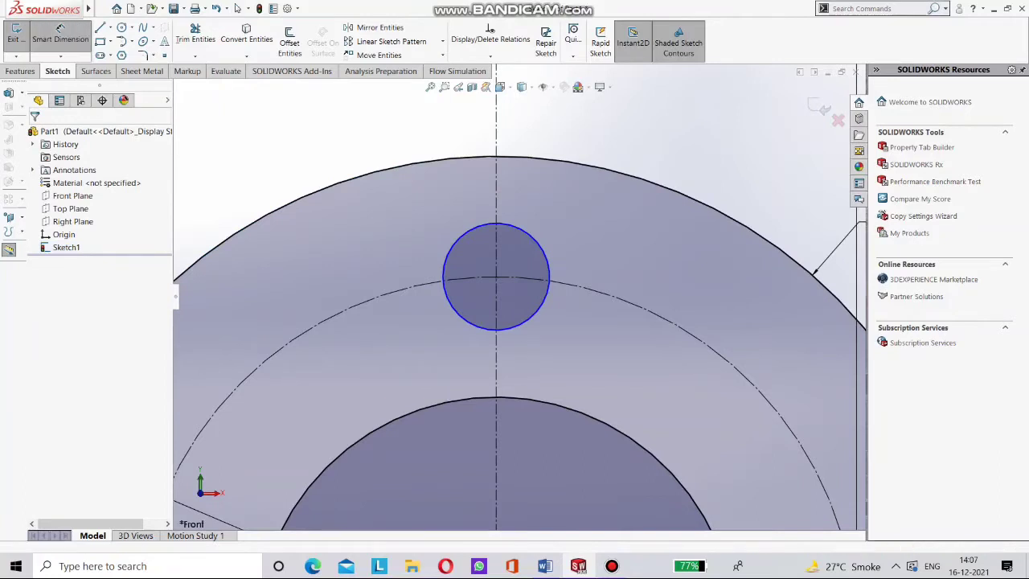
click(498, 225)
click(503, 215)
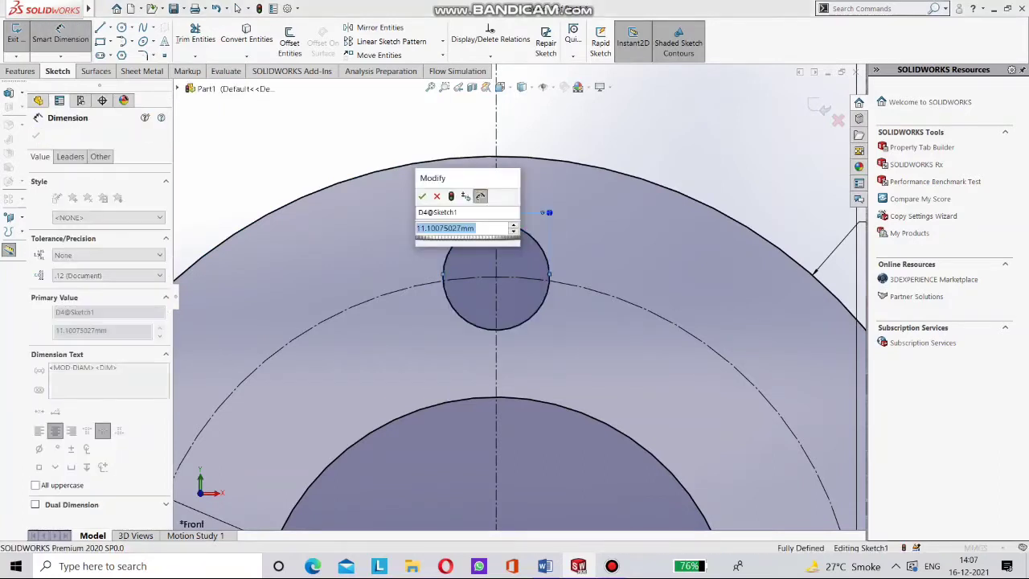
text(12)
key(Return)
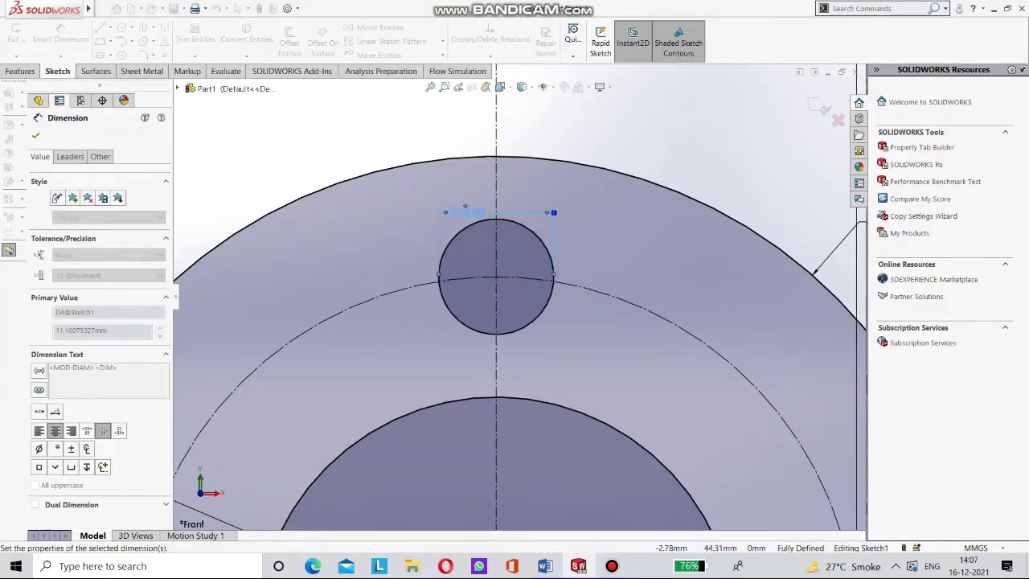
key(Escape)
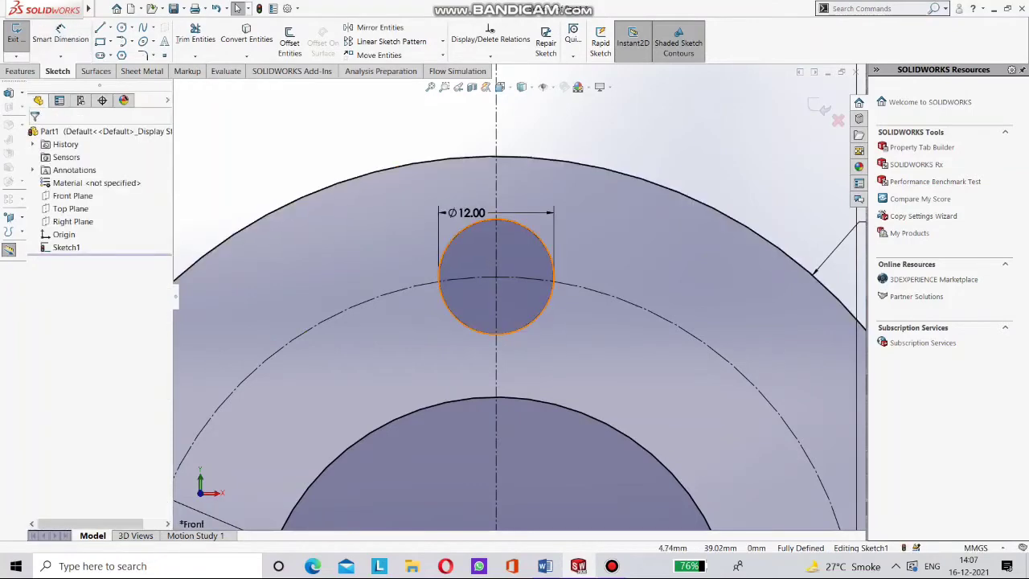
Create a circular sketch pattern of the 12 mm hole with 6 equally spaced instances over 360 degrees around the origin.
scroll(517, 298, up, 5)
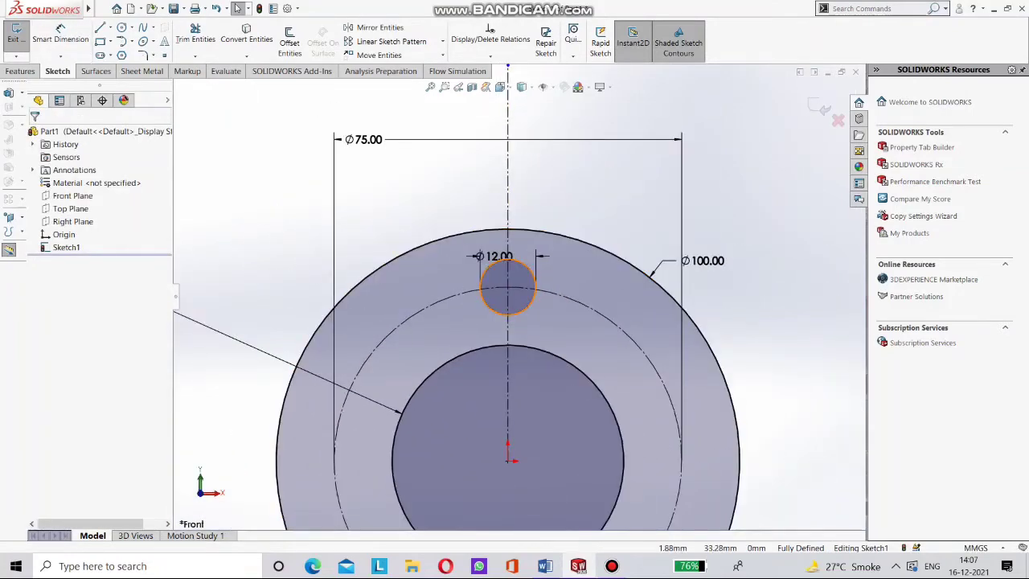
scroll(514, 298, down, 3)
scroll(514, 298, up, 2)
mouse_move(514, 298)
middle_down()
mouse_move(587, 290)
mouse_move(549, 294)
middle_up()
scroll(548, 295, up, 1)
key(space)
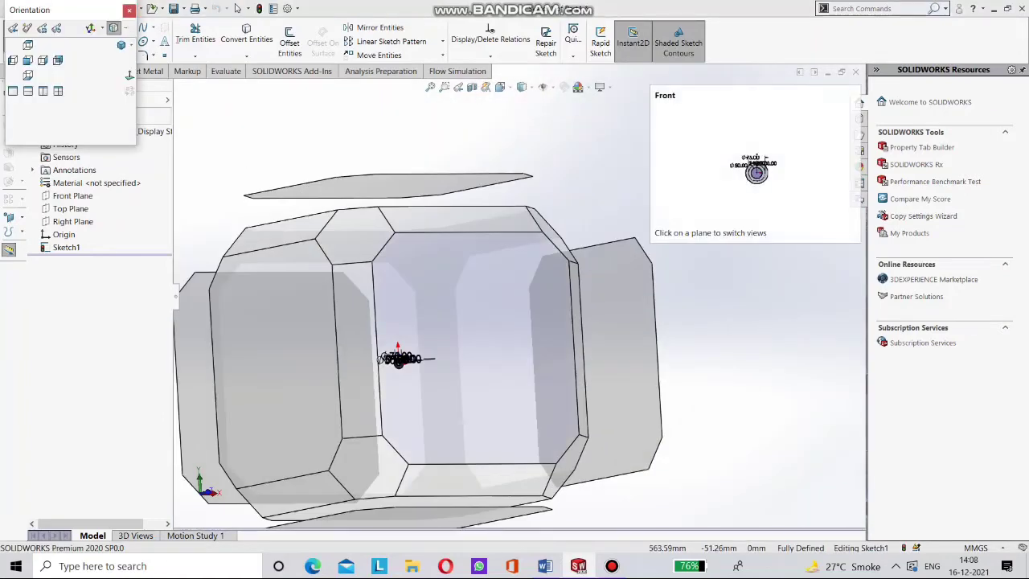
click(401, 360)
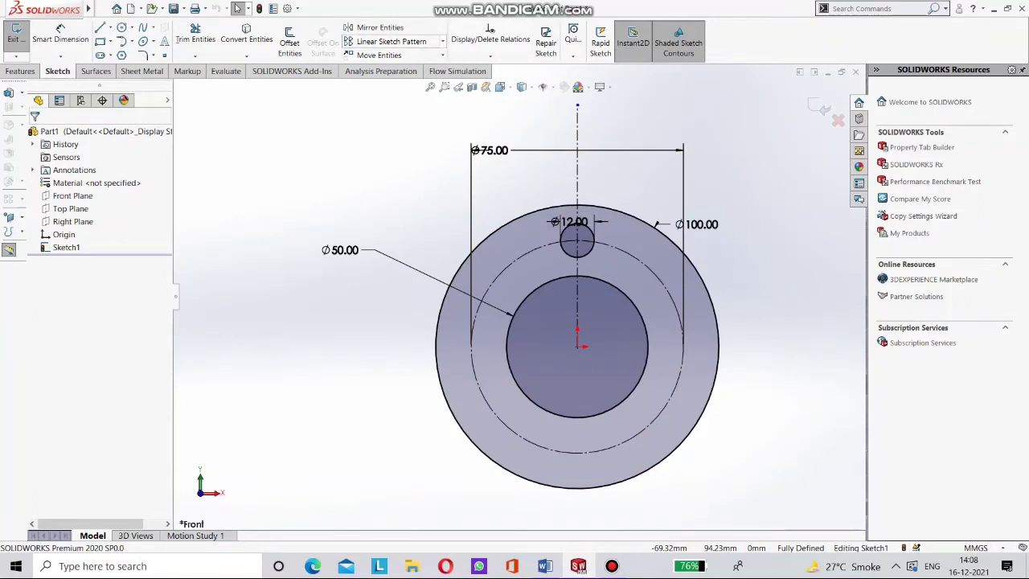
click(442, 41)
click(399, 69)
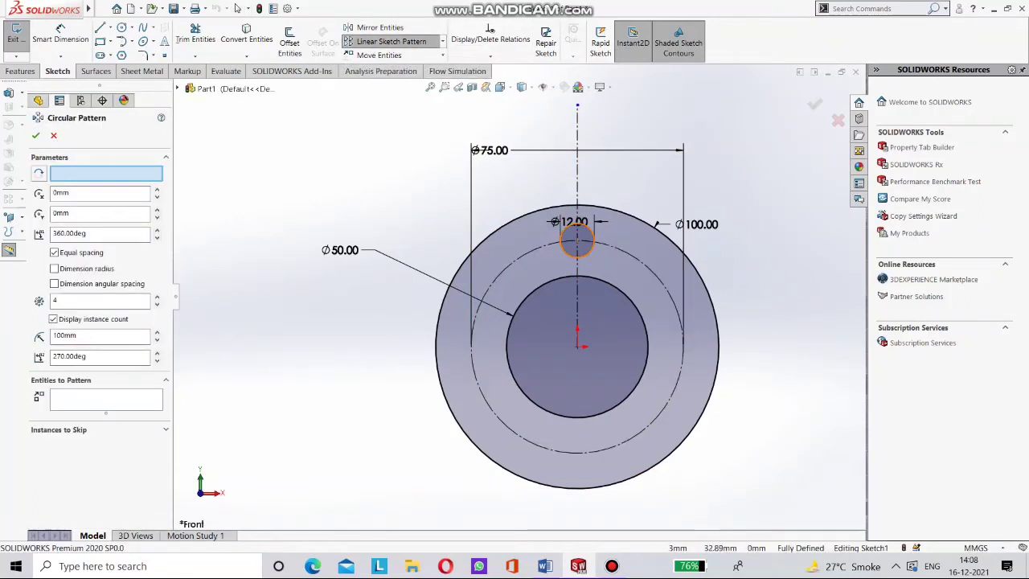
click(577, 256)
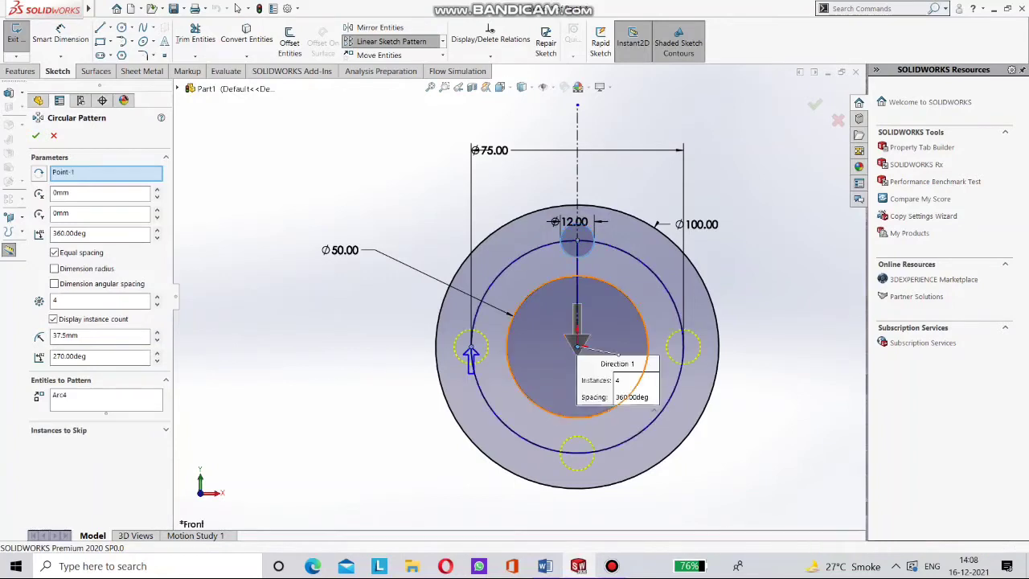
click(157, 298)
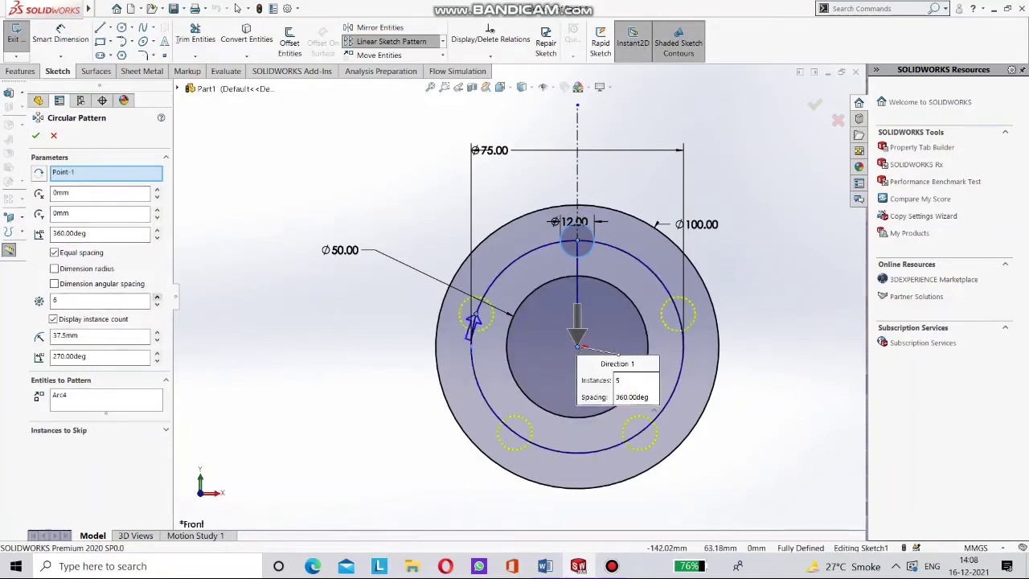
click(156, 297)
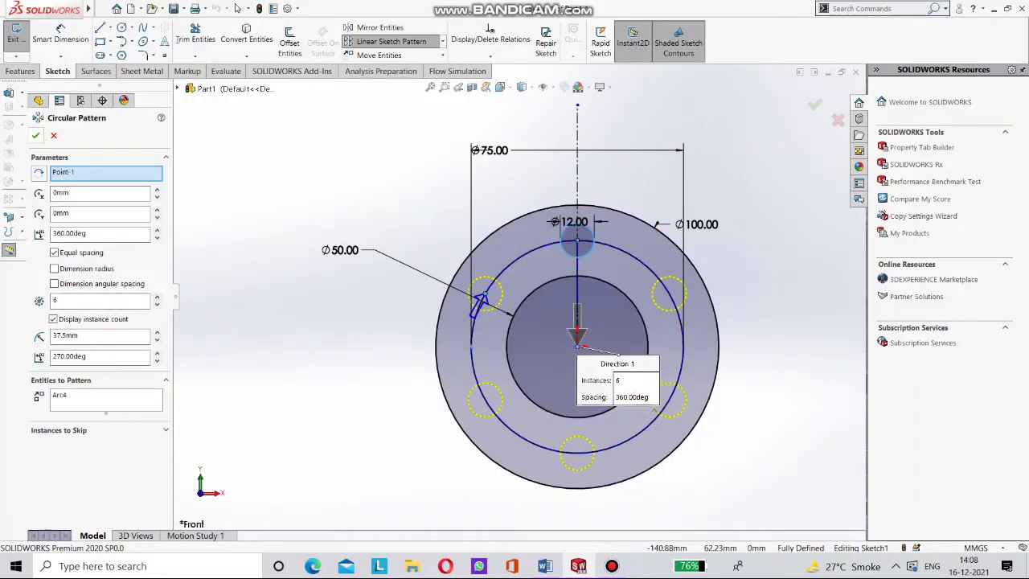
click(36, 135)
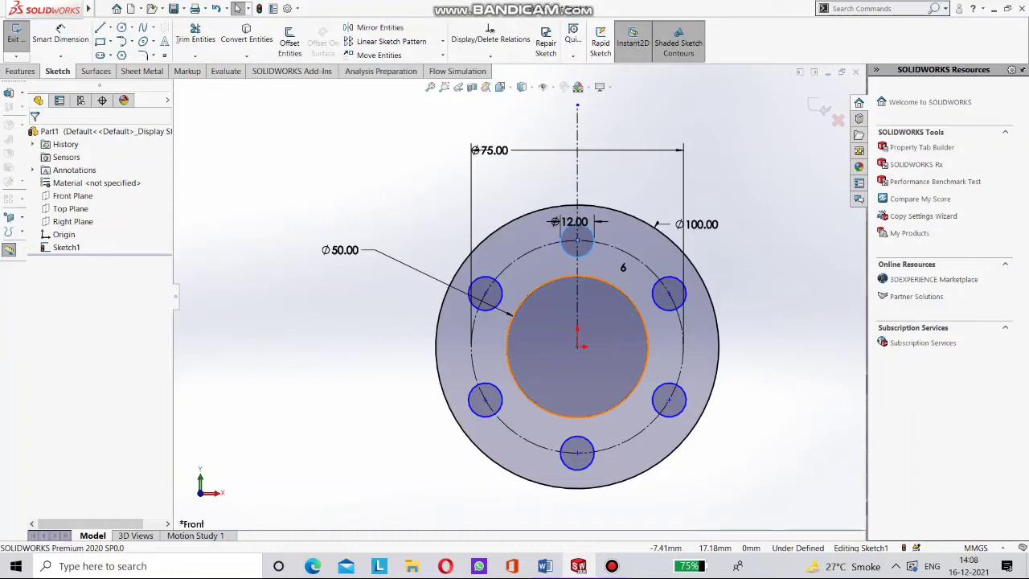
key(Escape)
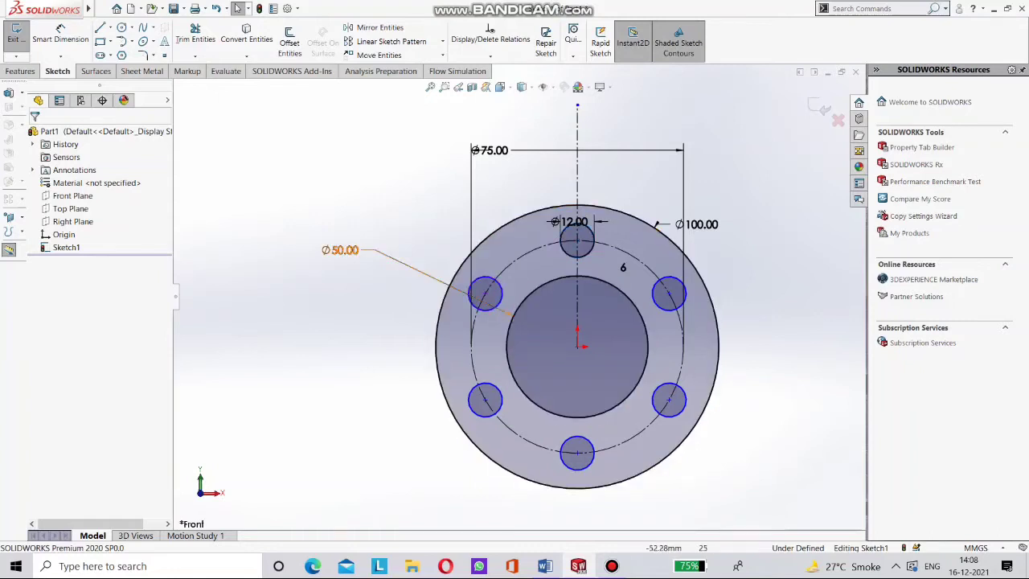
Set the central bore circle's diameter to 30 mm.
double_click(359, 252)
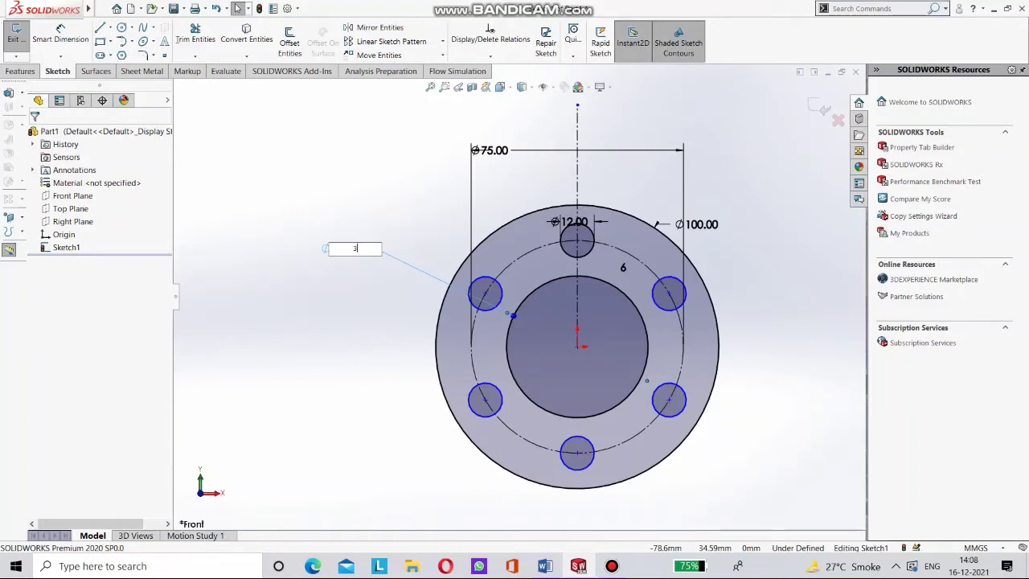
key(Return)
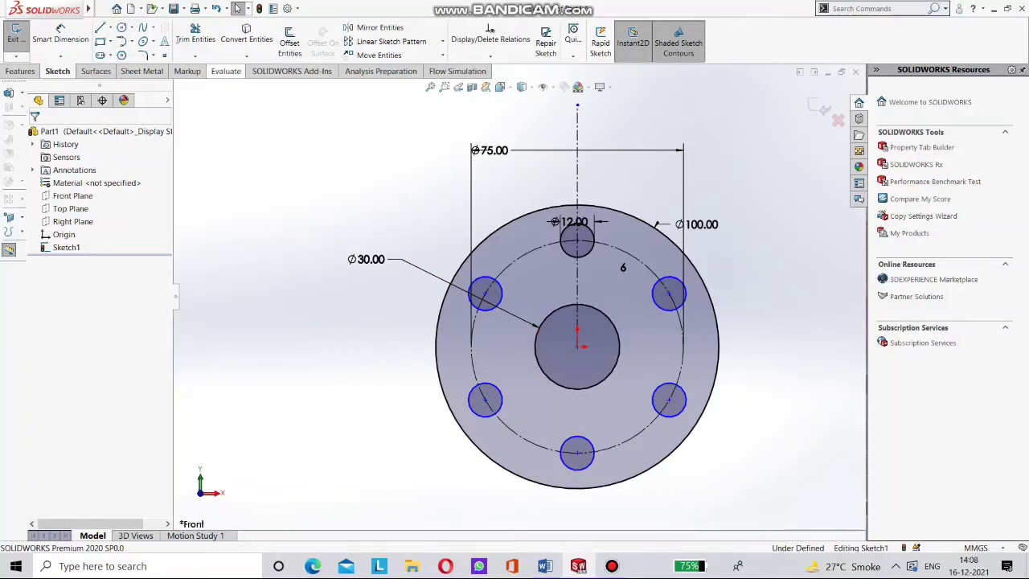
Extrude the flange sketch as a blind boss with a depth of 15 mm.
click(20, 71)
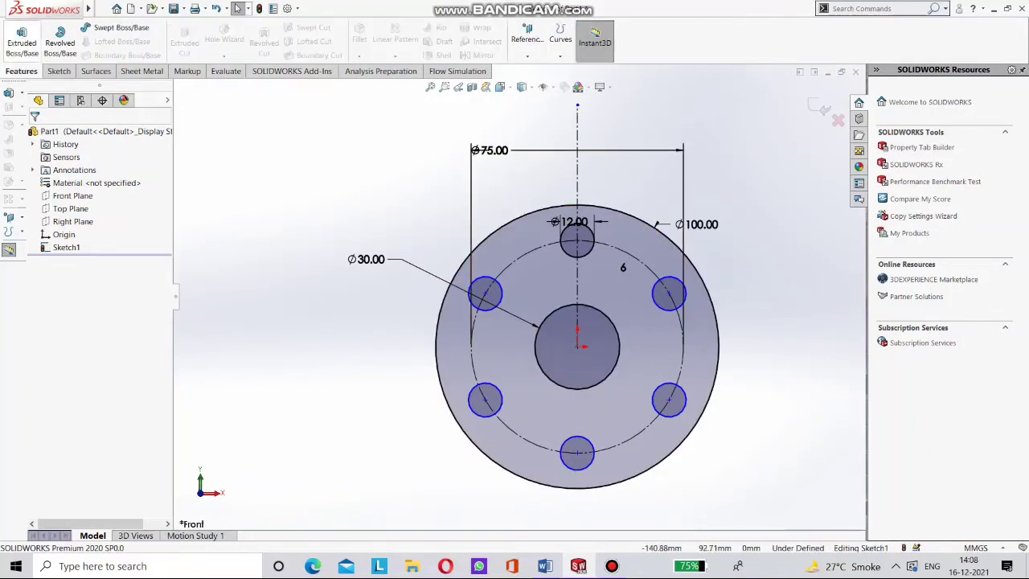
click(22, 40)
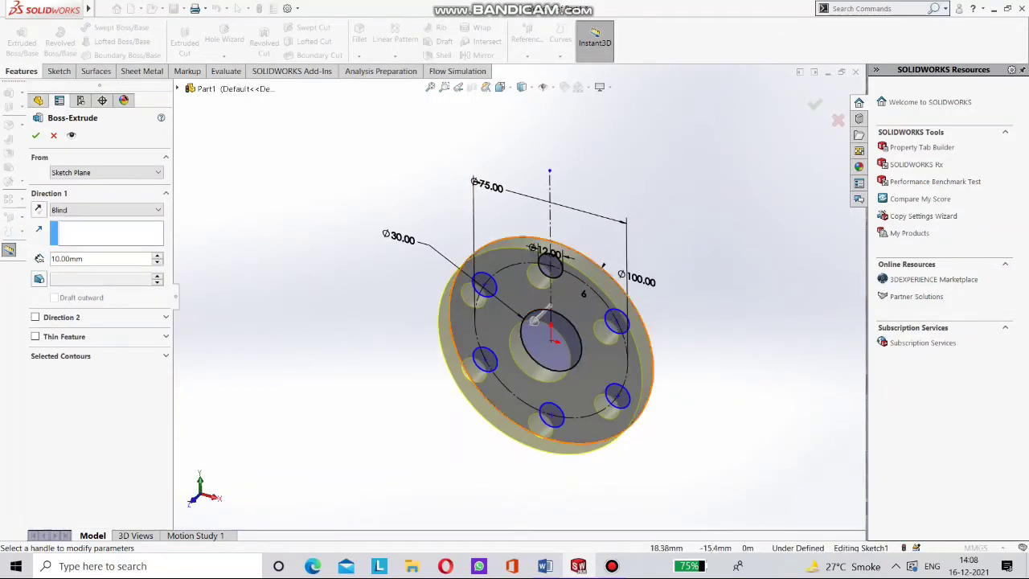
drag(535, 321, 489, 364)
text(1)
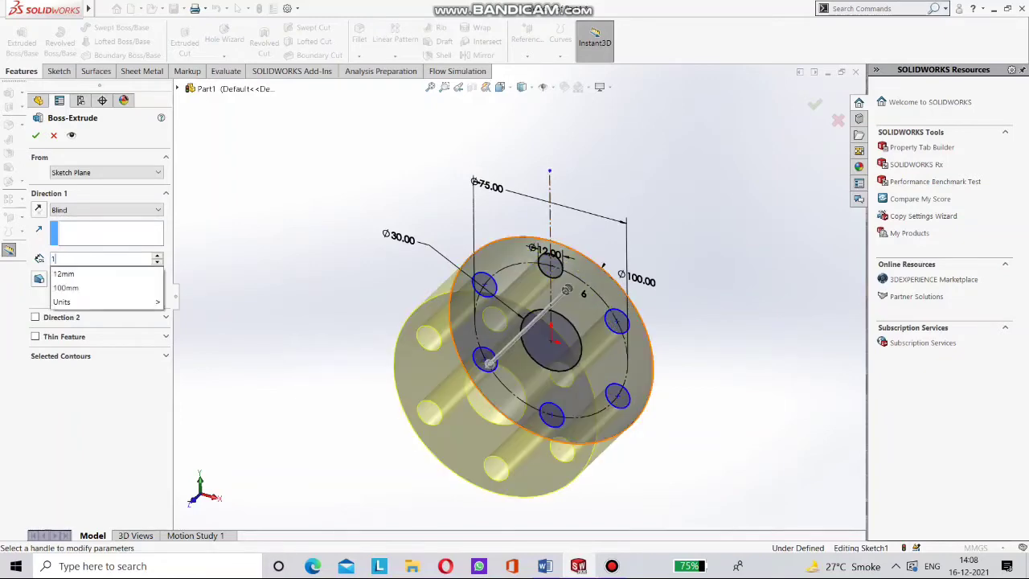
text(5)
key(Return)
key(Return)
Examine the extruded flange disc from several angles and from below.
middle_drag(555, 281, 631, 260)
scroll(632, 259, down, 2)
key(space)
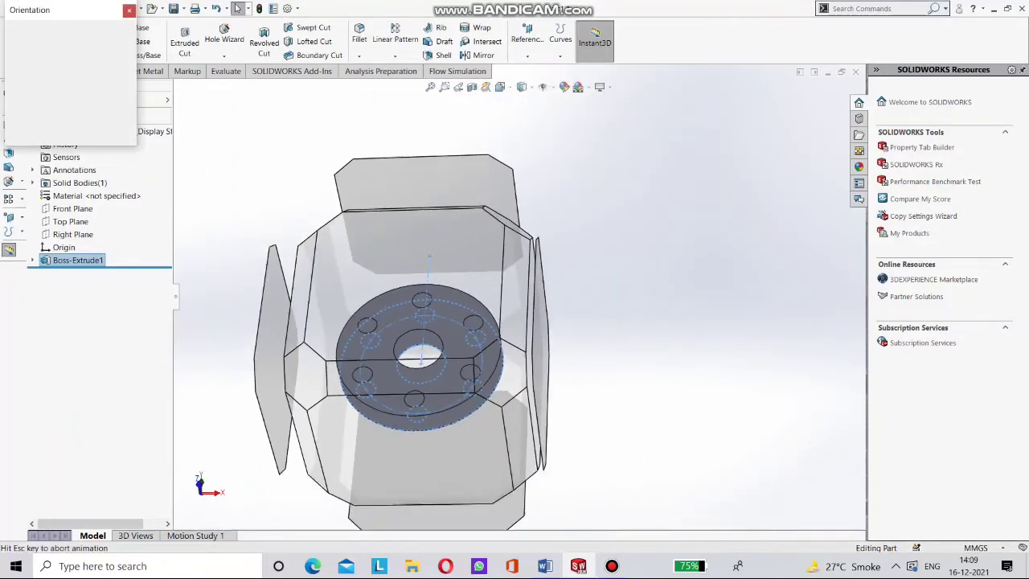
click(418, 346)
middle_drag(418, 346, 442, 233)
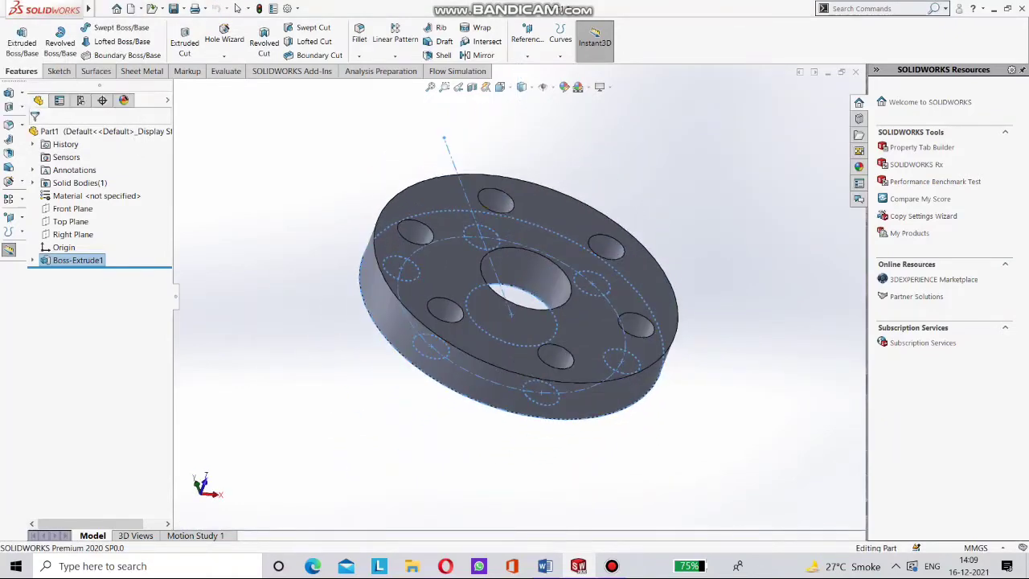
key(space)
click(411, 346)
middle_drag(411, 346, 430, 209)
key(ctrl+6)
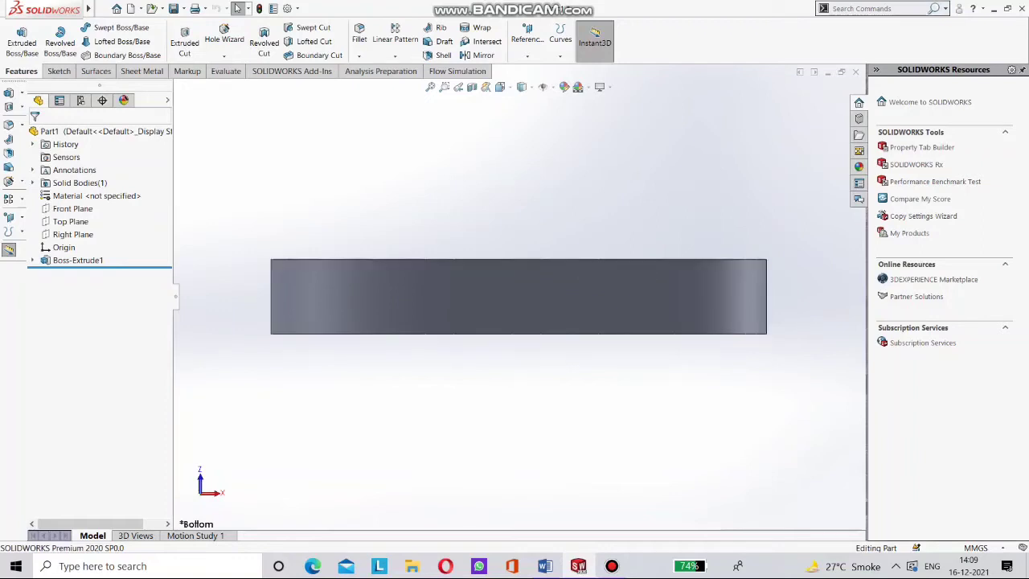
Start a new sketch on the flange's front face, viewed straight on.
key(space)
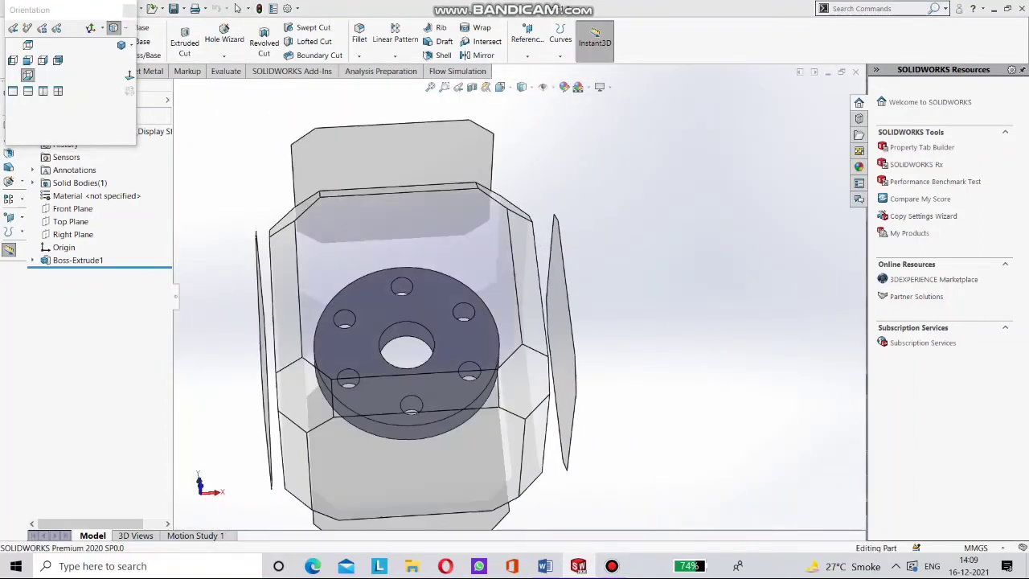
click(463, 310)
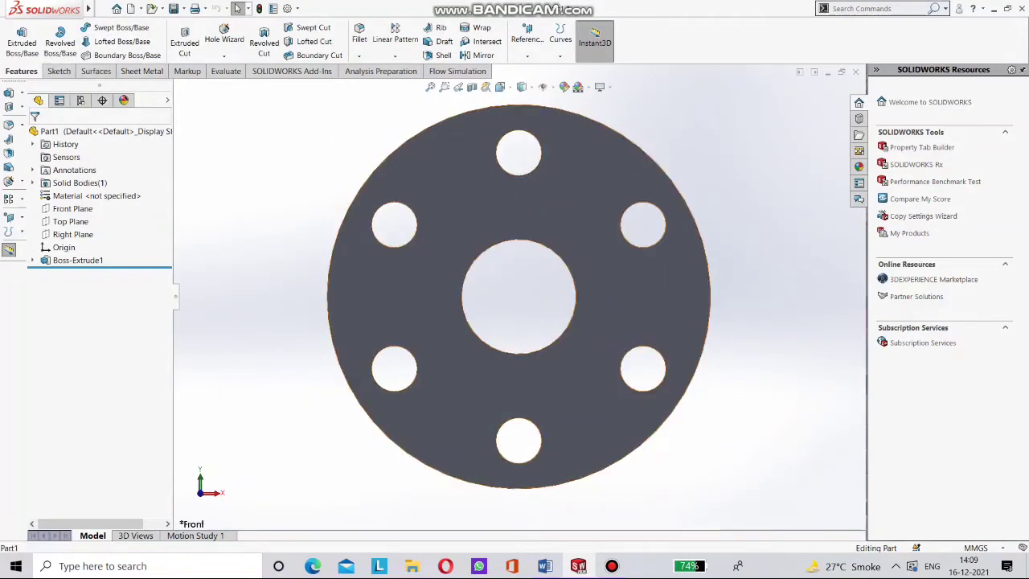
right_click(504, 162)
click(529, 184)
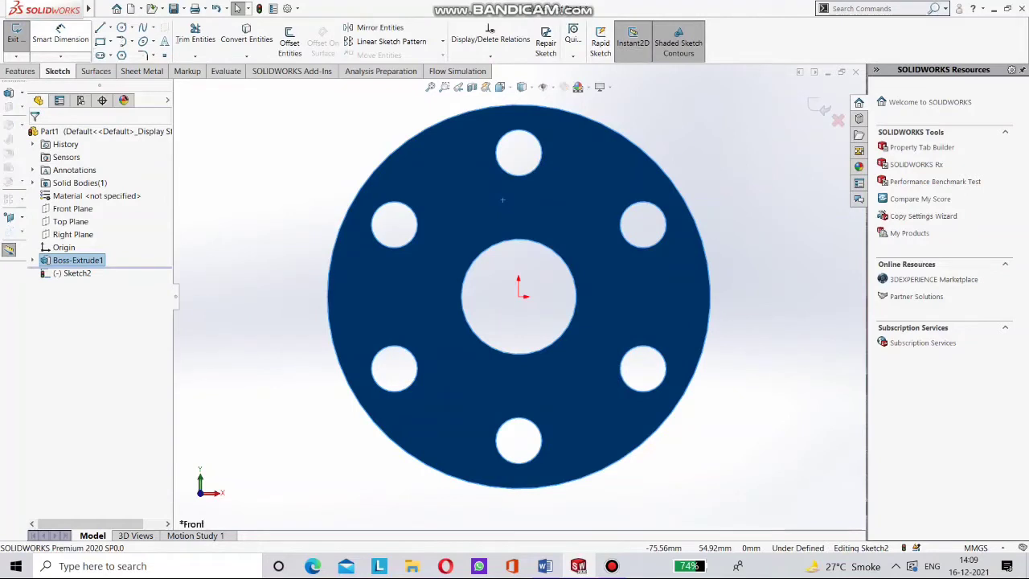
Sketch two circles centred on the origin, one about 50 mm in diameter and one 30 mm in diameter matching the bore edge.
click(121, 27)
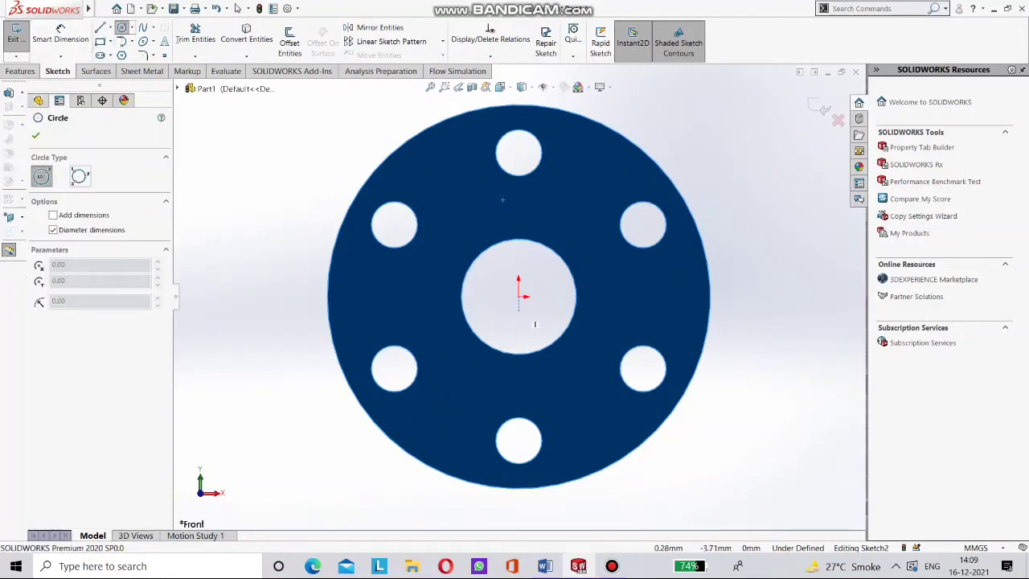
click(518, 296)
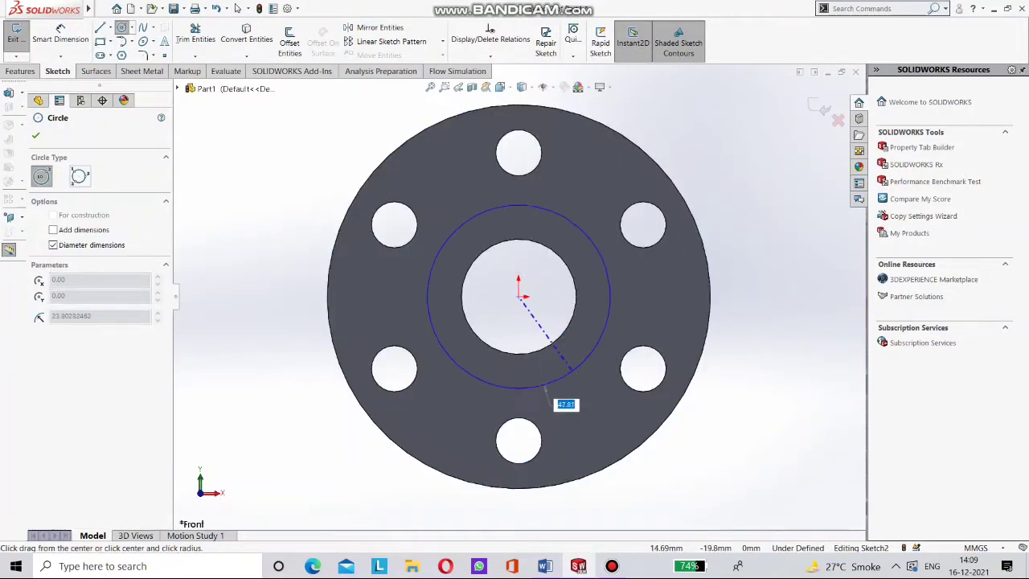
click(551, 392)
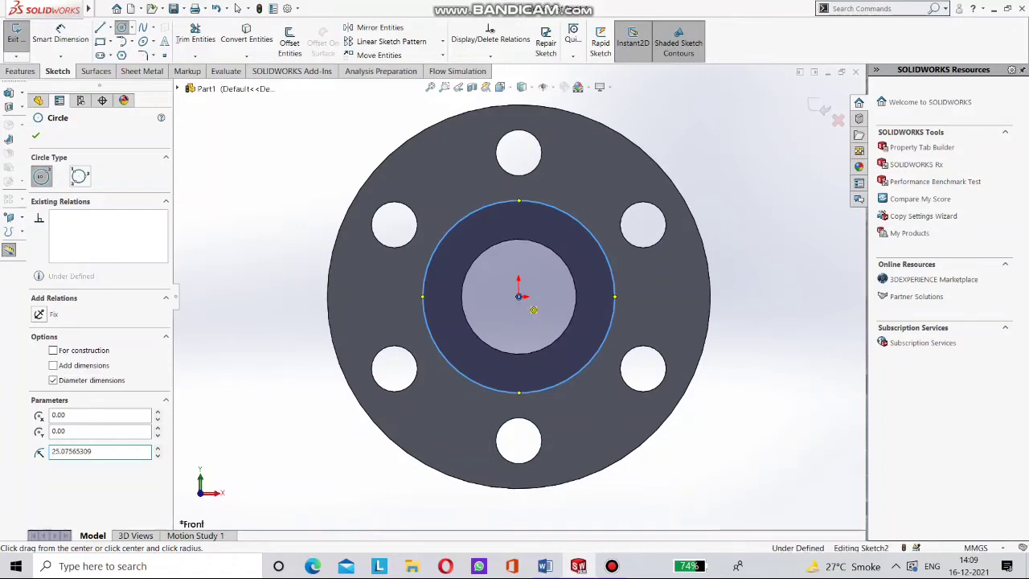
click(518, 295)
click(574, 353)
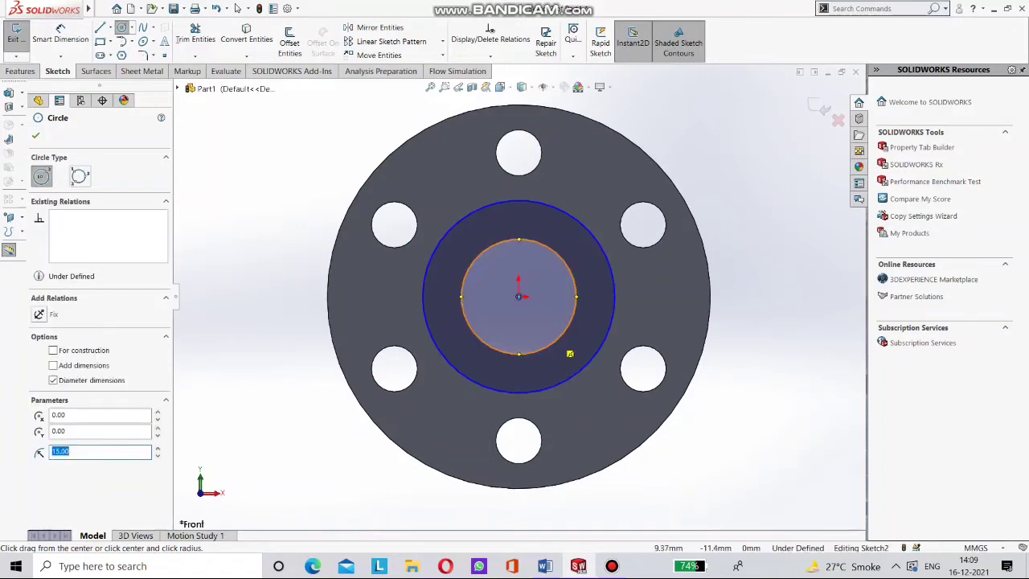
key(Escape)
Dimension the inner circle's diameter to 30 mm and the outer circle's diameter to 50 mm.
click(61, 39)
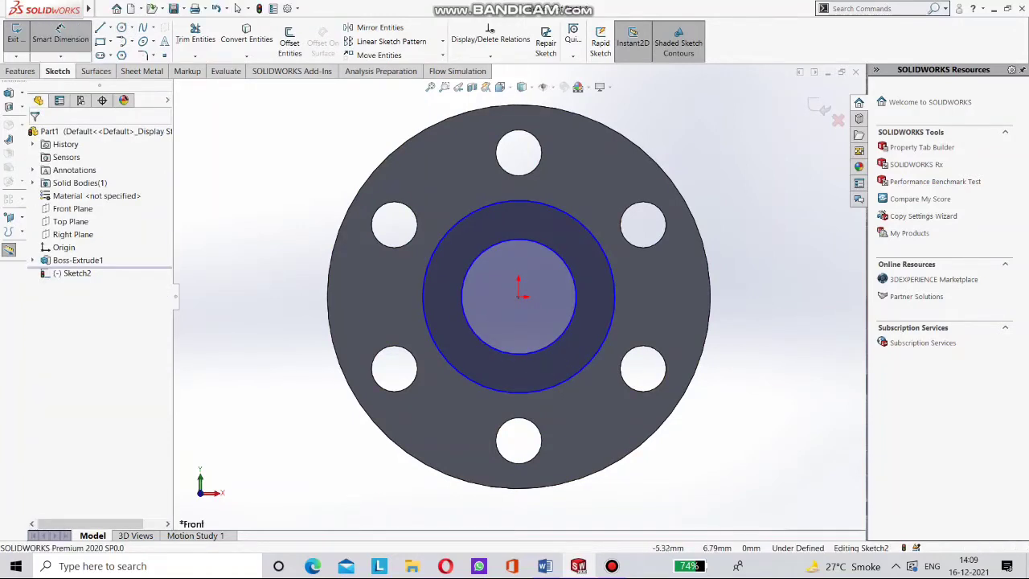
click(477, 257)
click(333, 147)
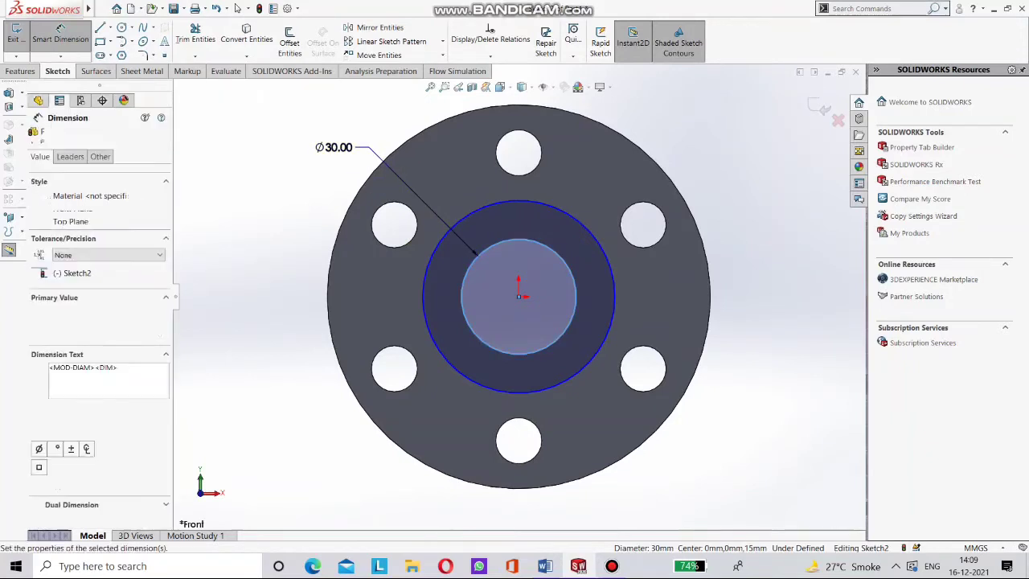
key(Return)
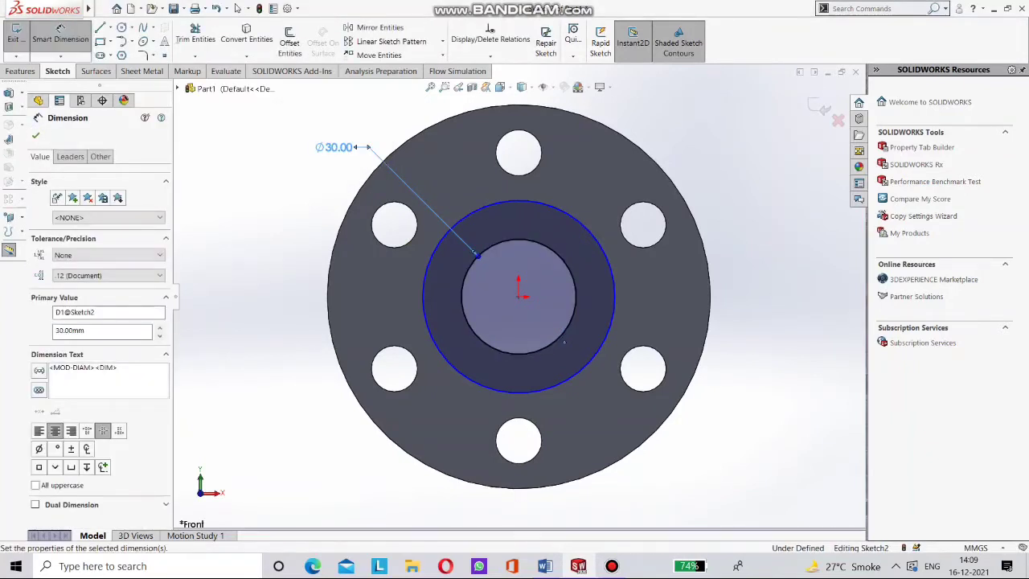
click(465, 218)
click(453, 183)
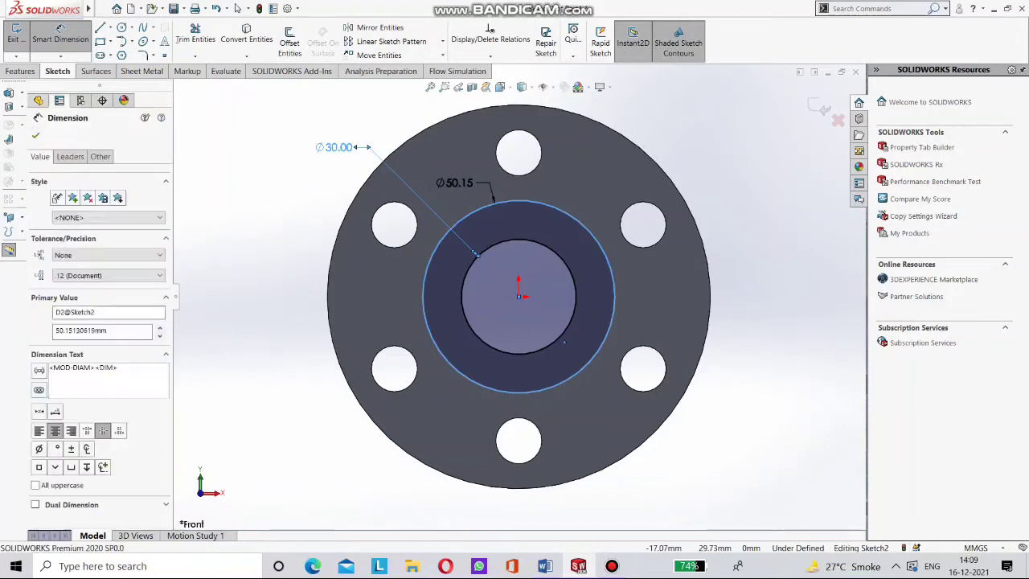
text(50)
key(Return)
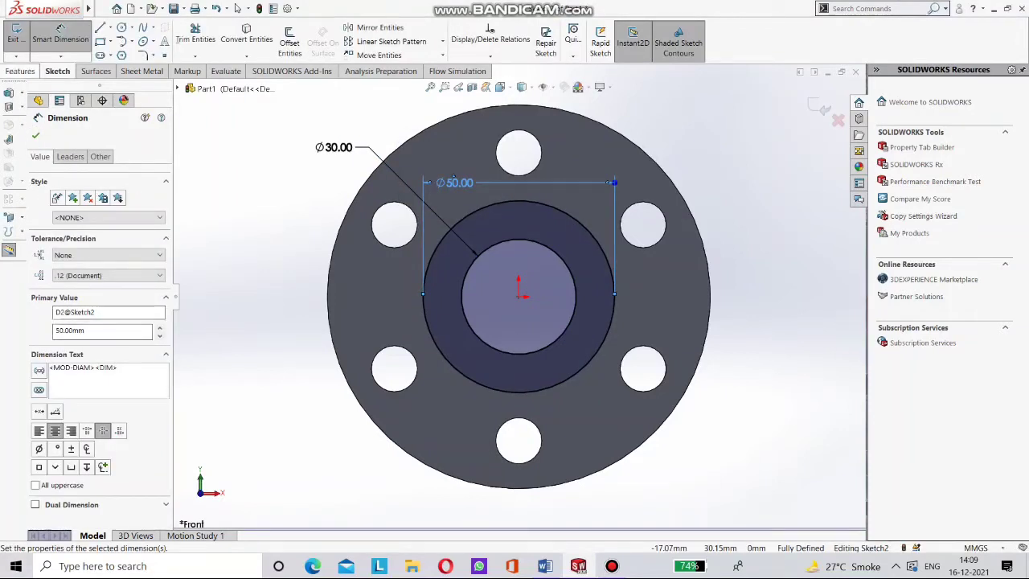
Extrude the two-circle sketch outward from the disc as a hub with a blind depth of 15+70 mm.
click(21, 72)
click(22, 43)
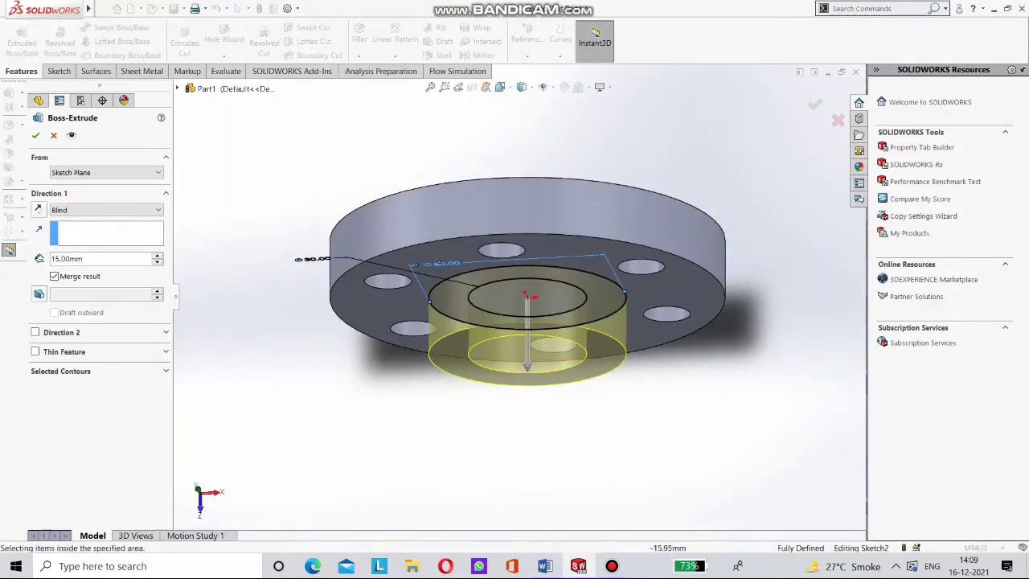
drag(526, 366, 527, 497)
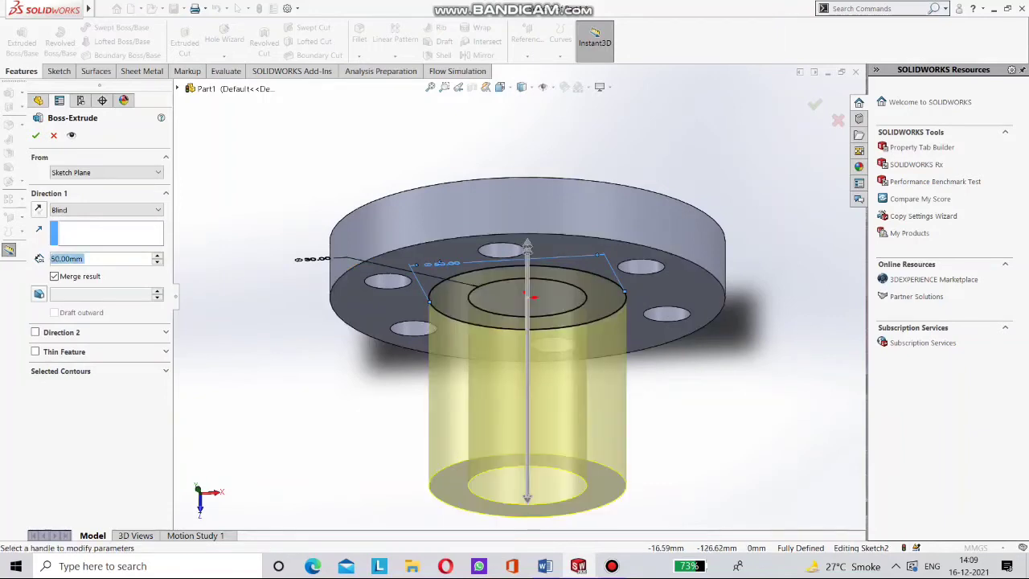
text(15+7)
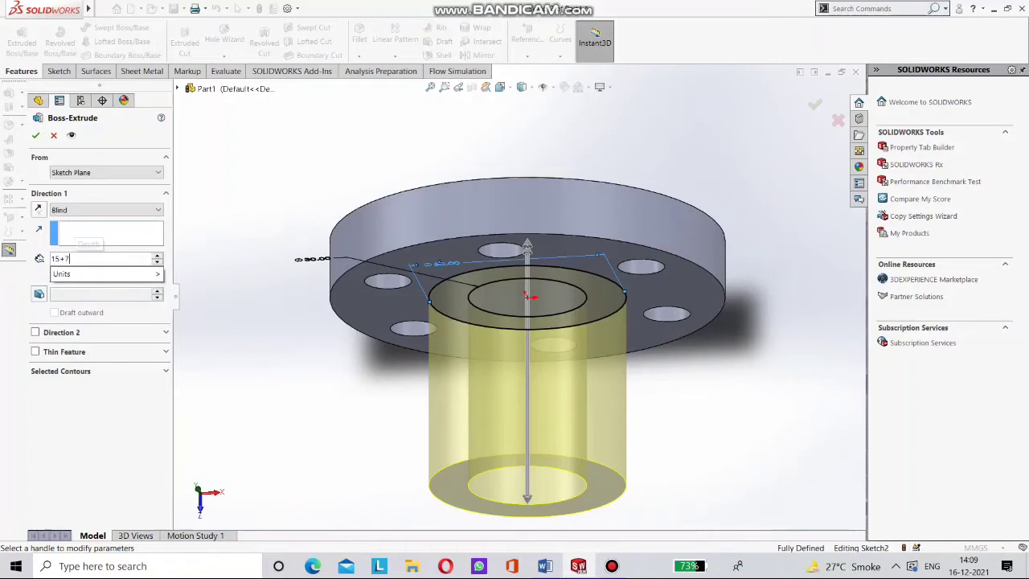
text(0)
key(Return)
key(Return)
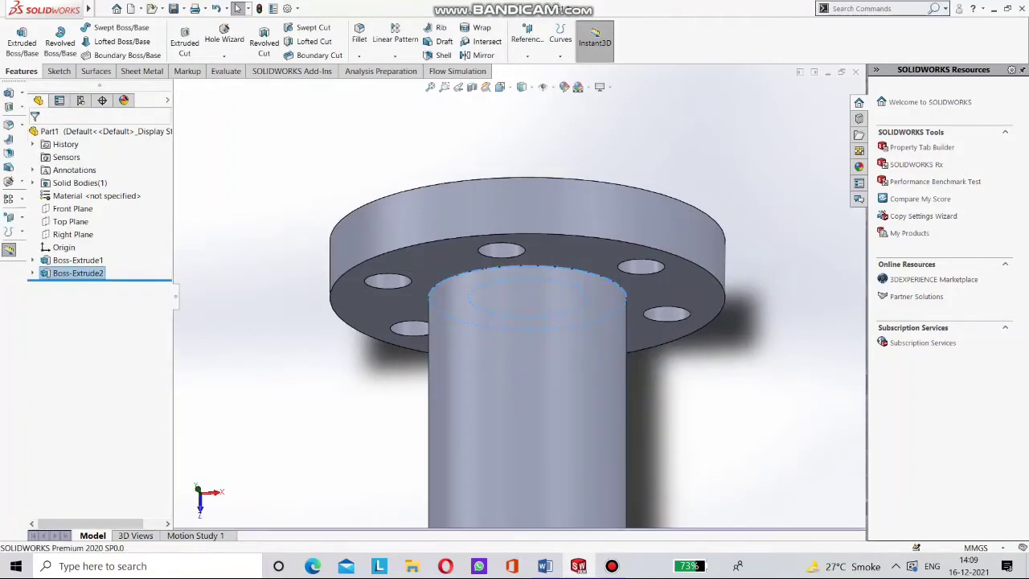
Start a new sketch on the hub's free annular end face, viewed straight on.
middle_drag(547, 450, 575, 386)
scroll(599, 377, up, 3)
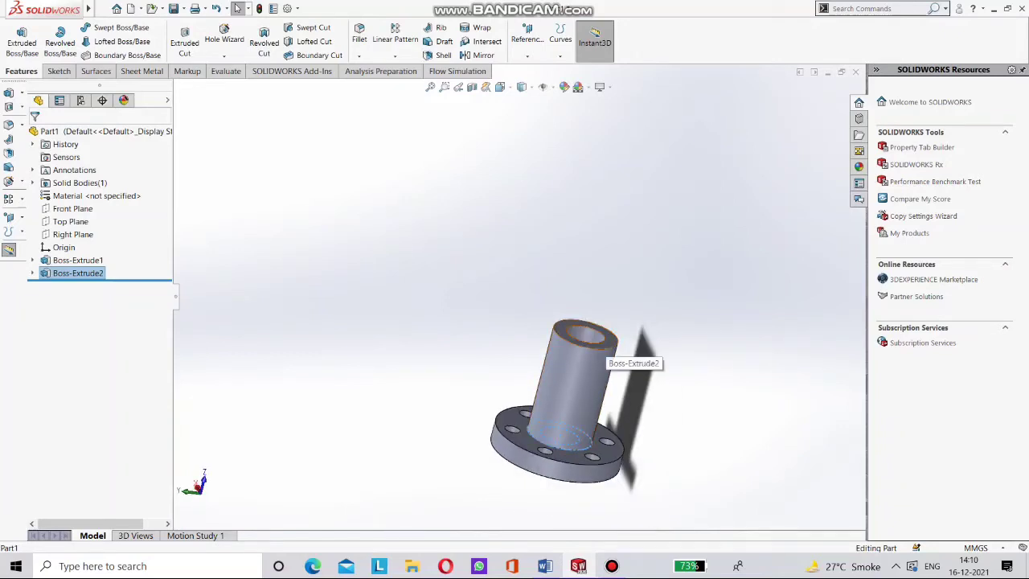
scroll(608, 344, down, 6)
middle_drag(543, 287, 522, 394)
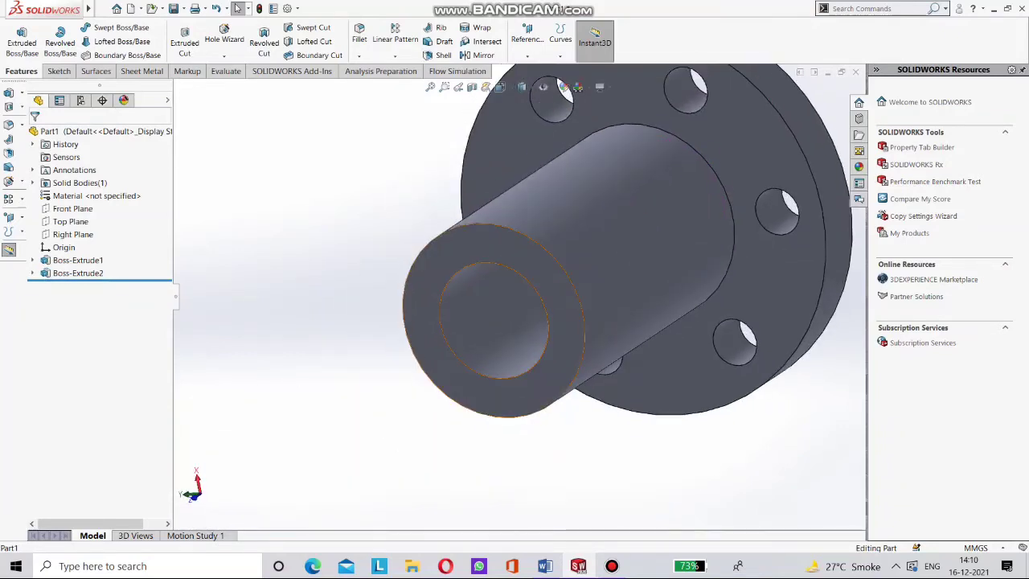
click(566, 341)
click(618, 309)
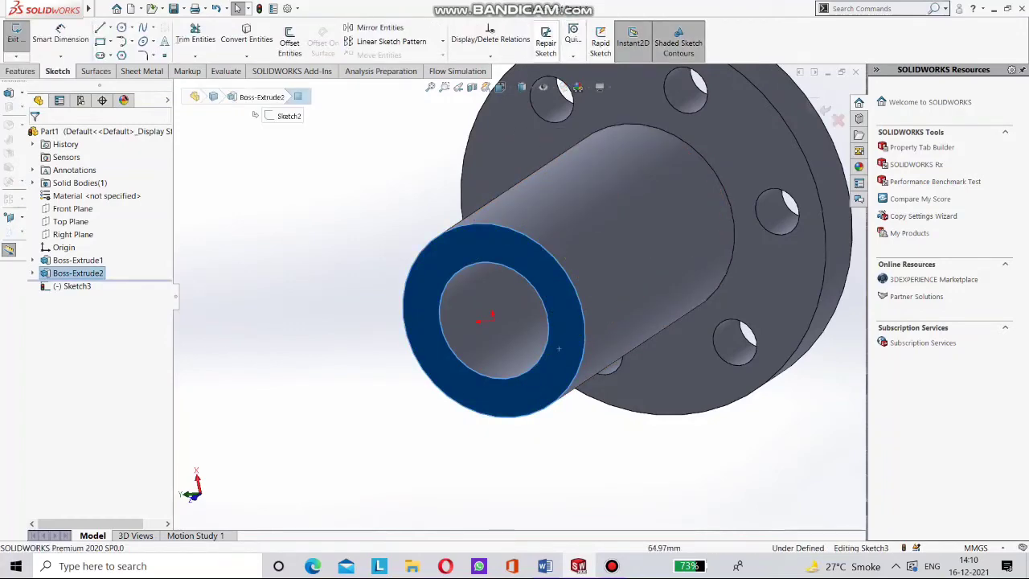
click(499, 87)
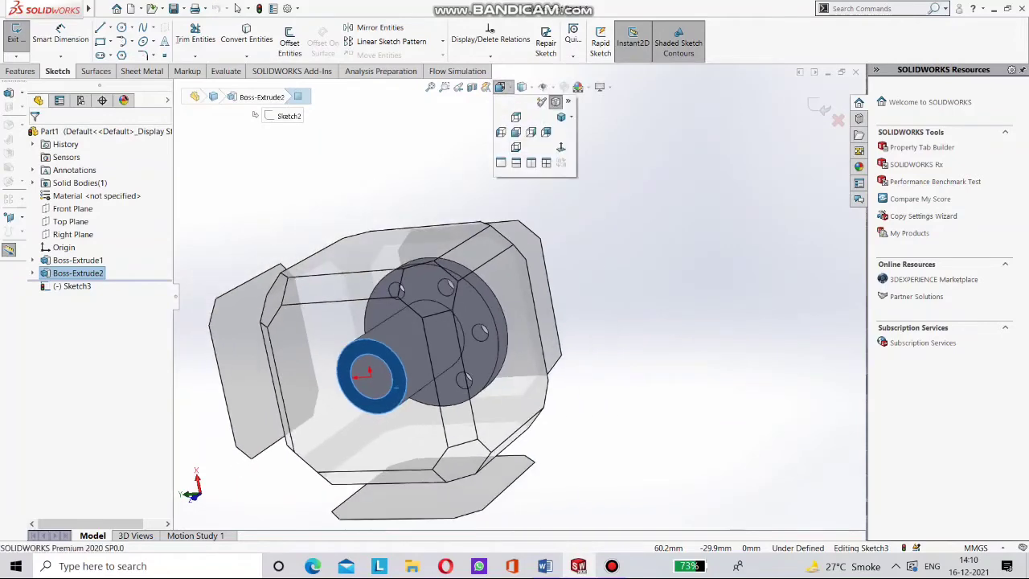
click(561, 147)
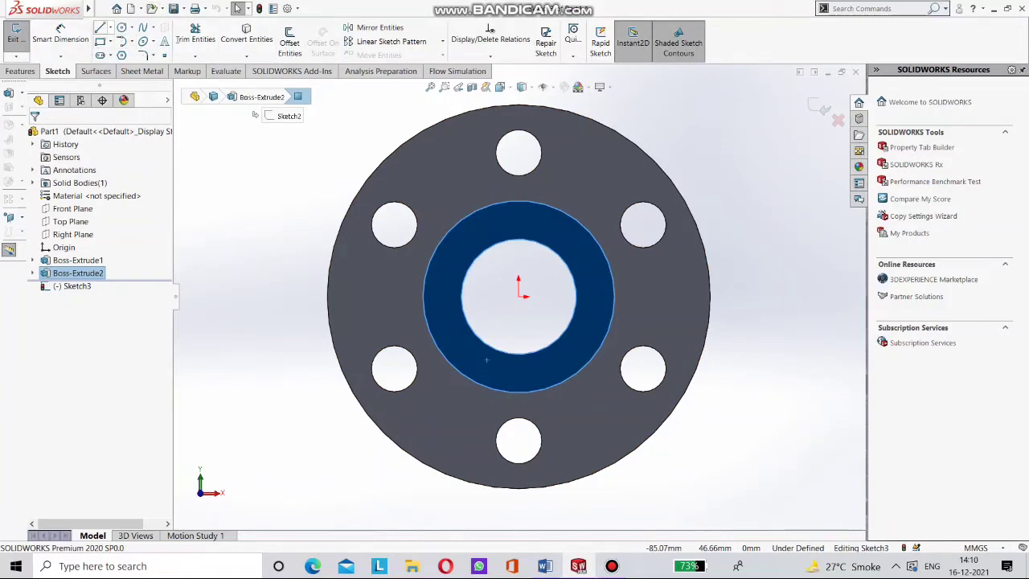
click(109, 27)
click(130, 54)
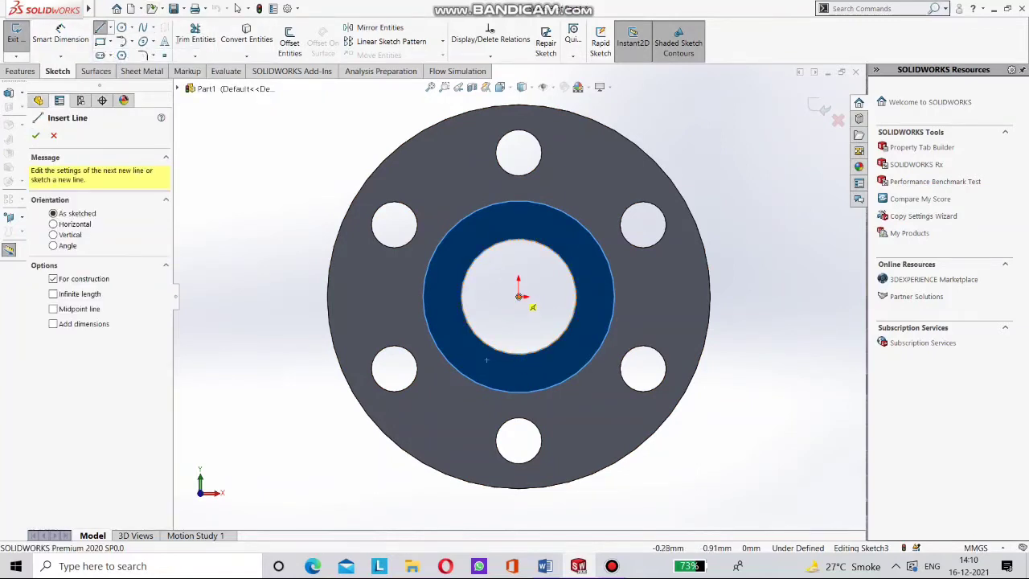
click(521, 295)
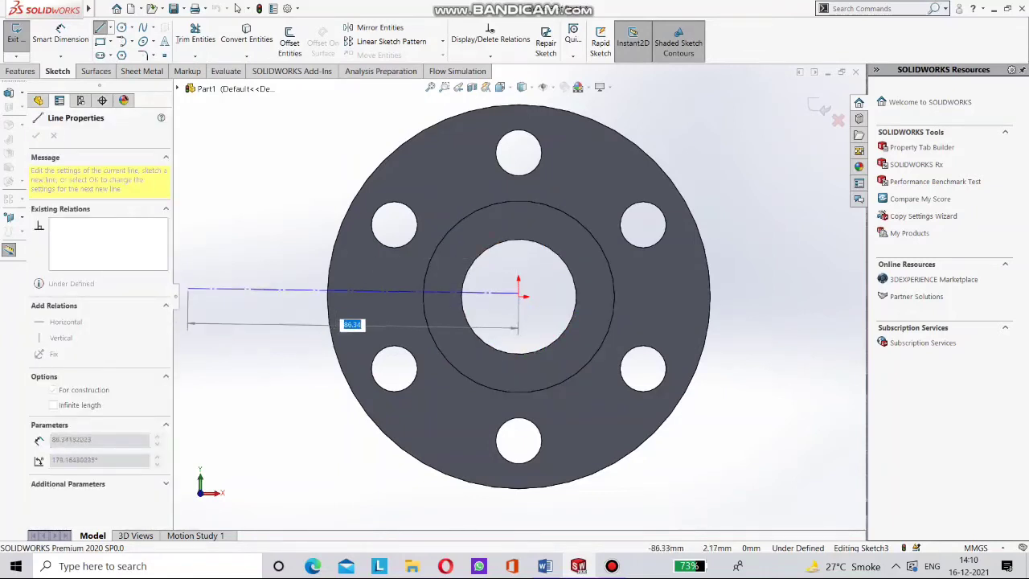
key(Escape)
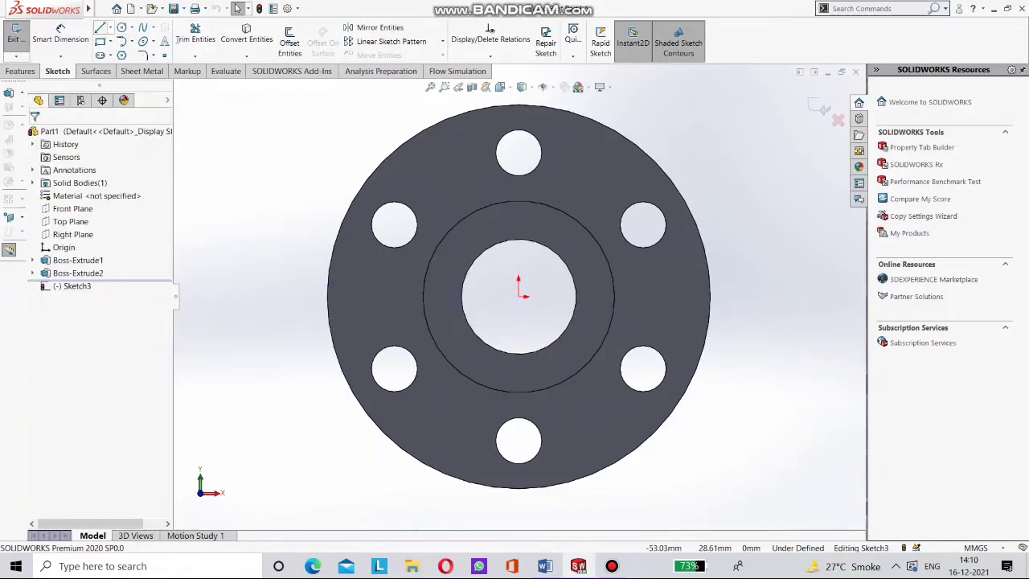
Draw a horizontal centerline about 143 mm long through the origin, extending past both sides of the disc.
click(109, 28)
click(130, 55)
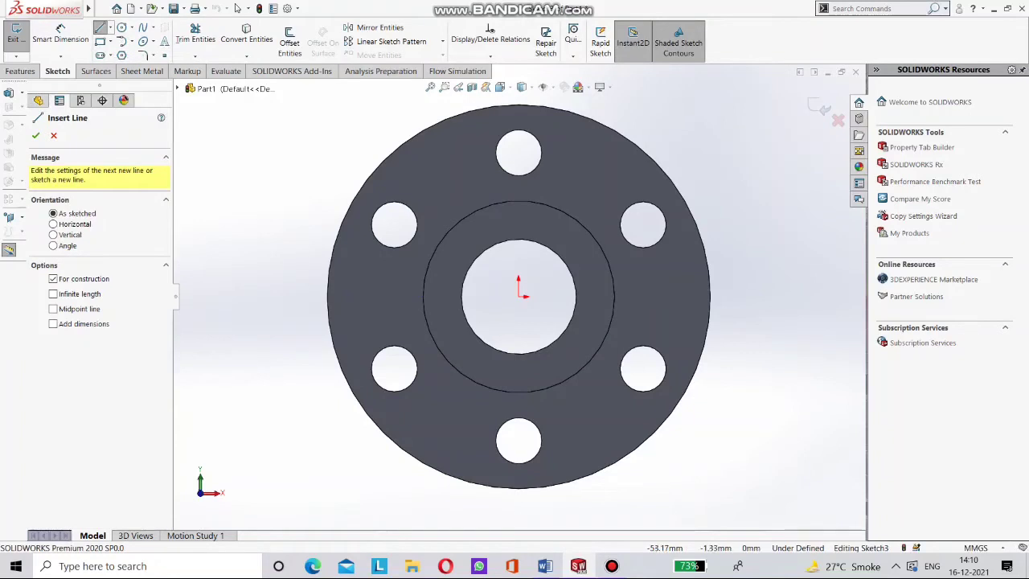
click(271, 295)
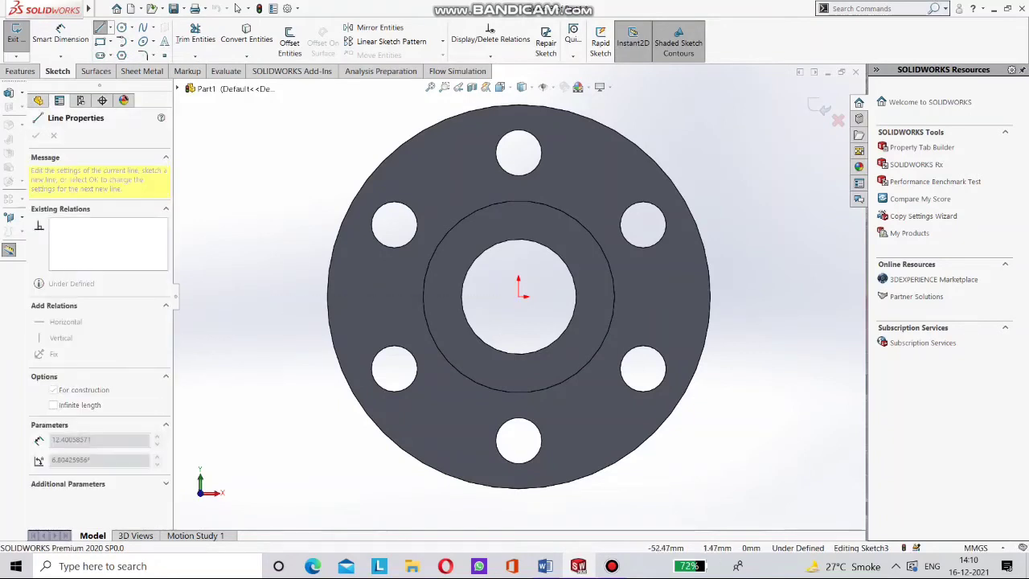
click(819, 296)
right_click(836, 297)
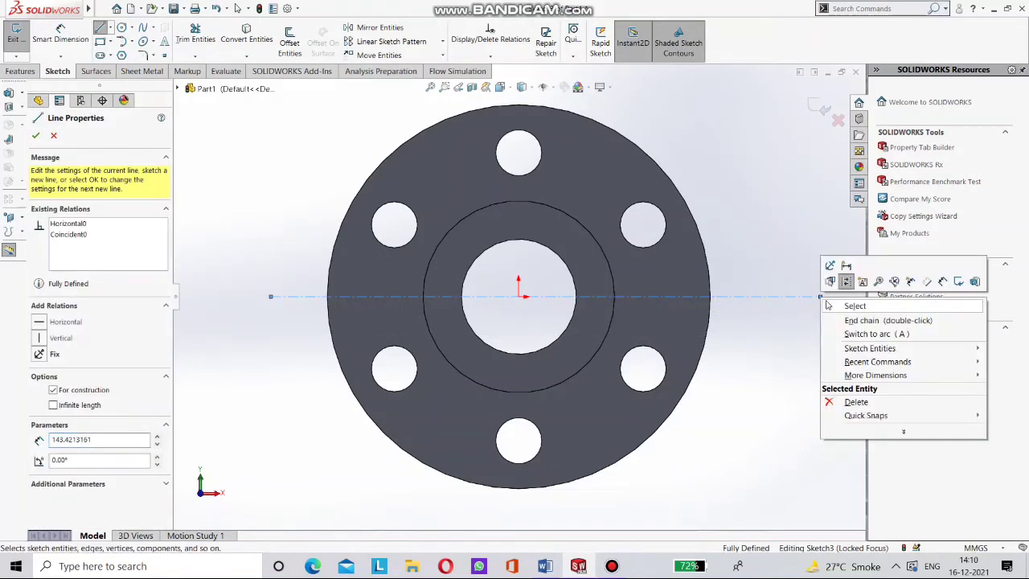
click(858, 302)
right_click(747, 296)
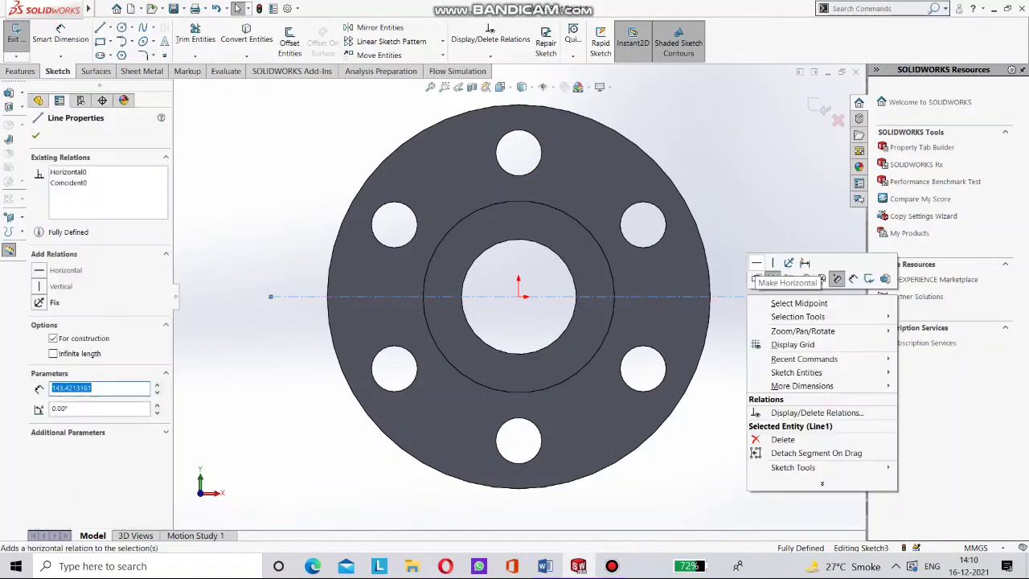
click(757, 262)
click(727, 277)
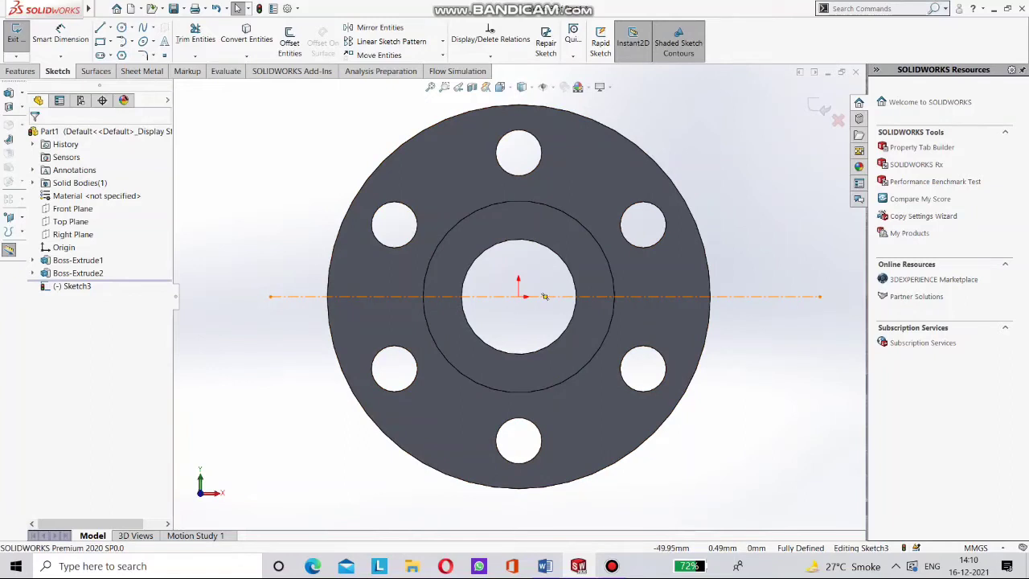
Sketch two concentric circles, about 17 mm and 33 mm in diameter, centred where the centerline meets the disc's left edge.
click(122, 27)
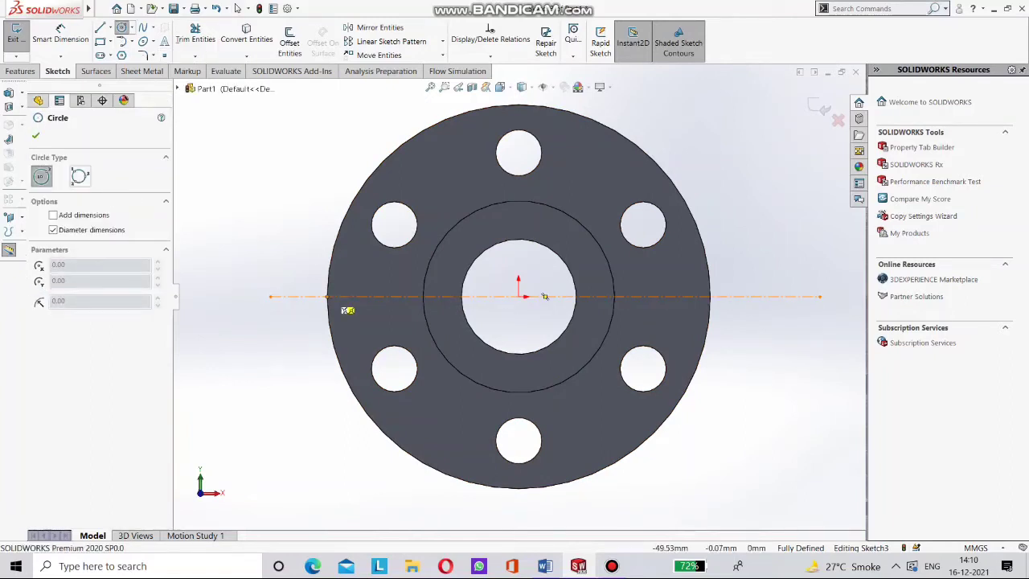
click(326, 296)
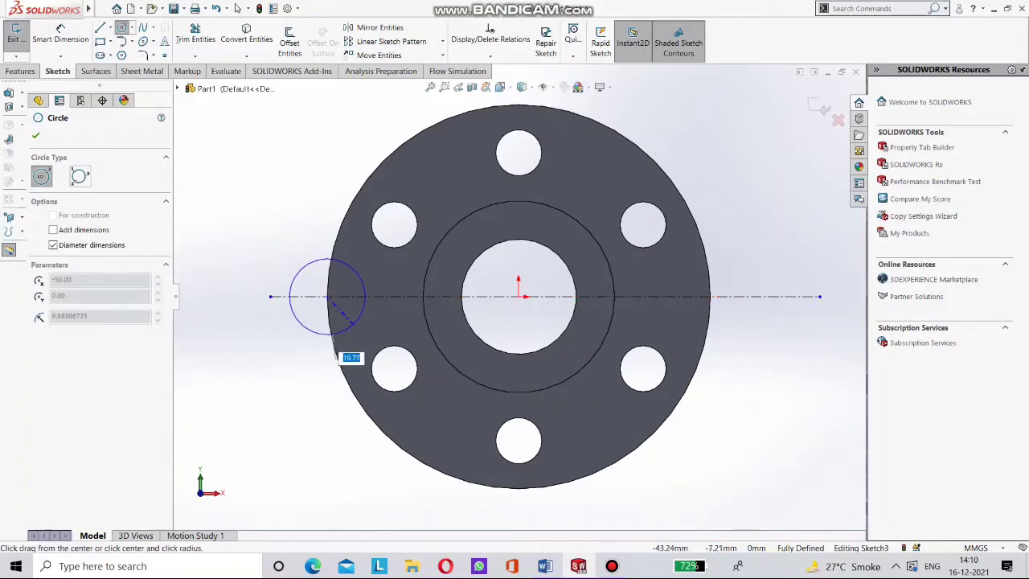
click(347, 321)
click(326, 297)
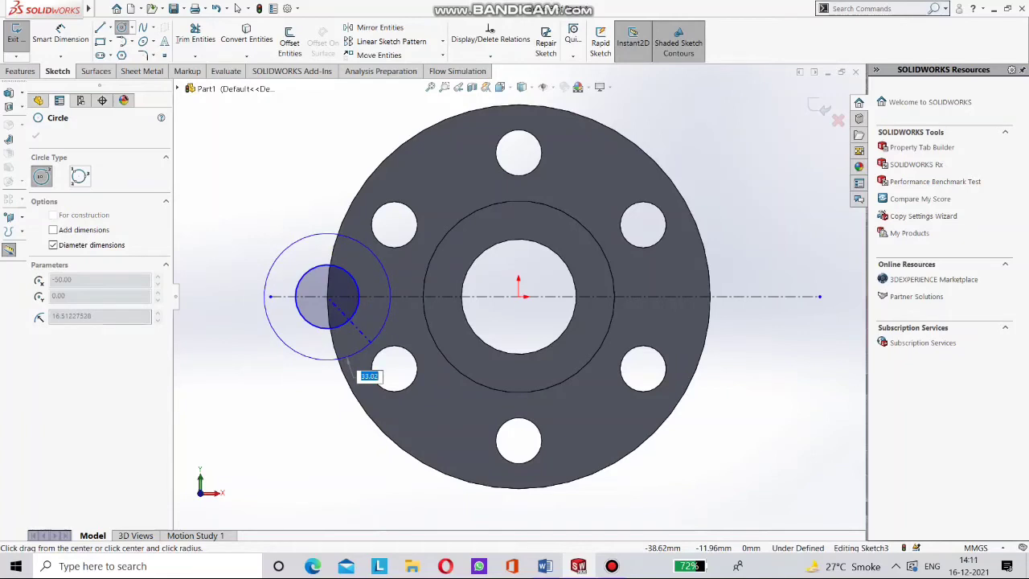
click(370, 341)
key(Escape)
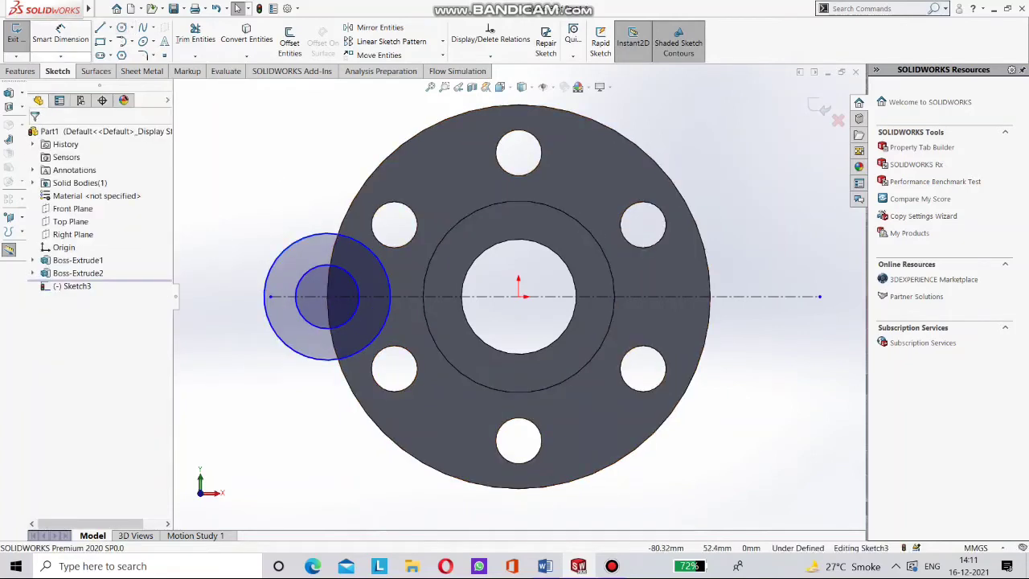
Dimension the outer of the two concentric circles to a 26 mm diameter.
click(60, 30)
click(327, 233)
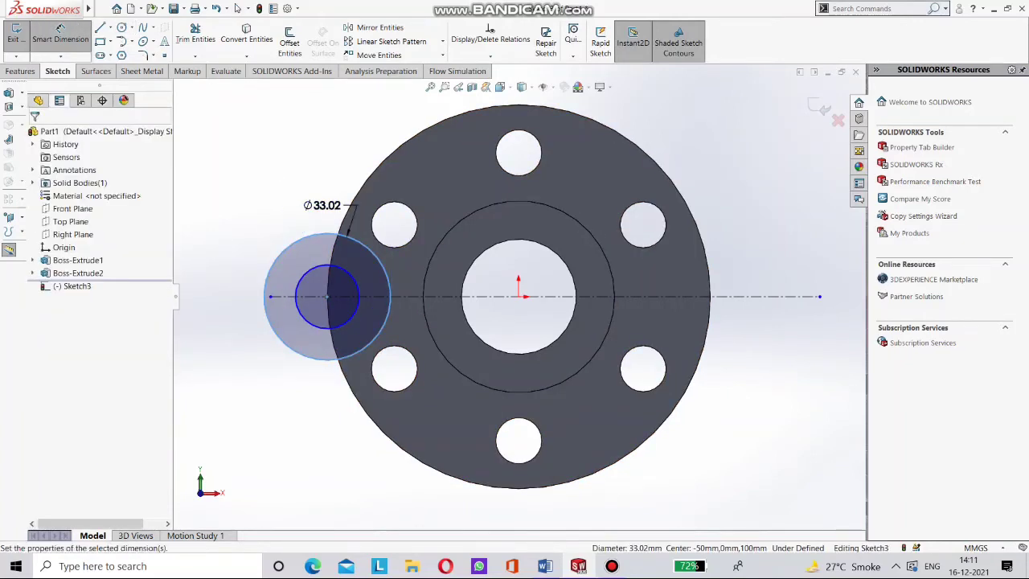
click(324, 206)
text(26)
key(Return)
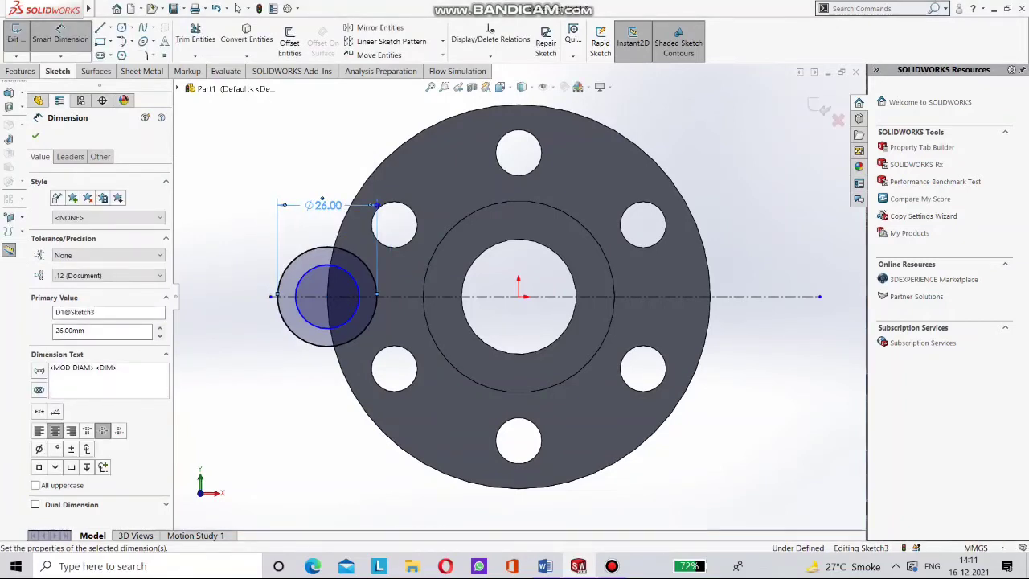
Dimension the inner concentric circle to a 10 mm diameter.
click(298, 262)
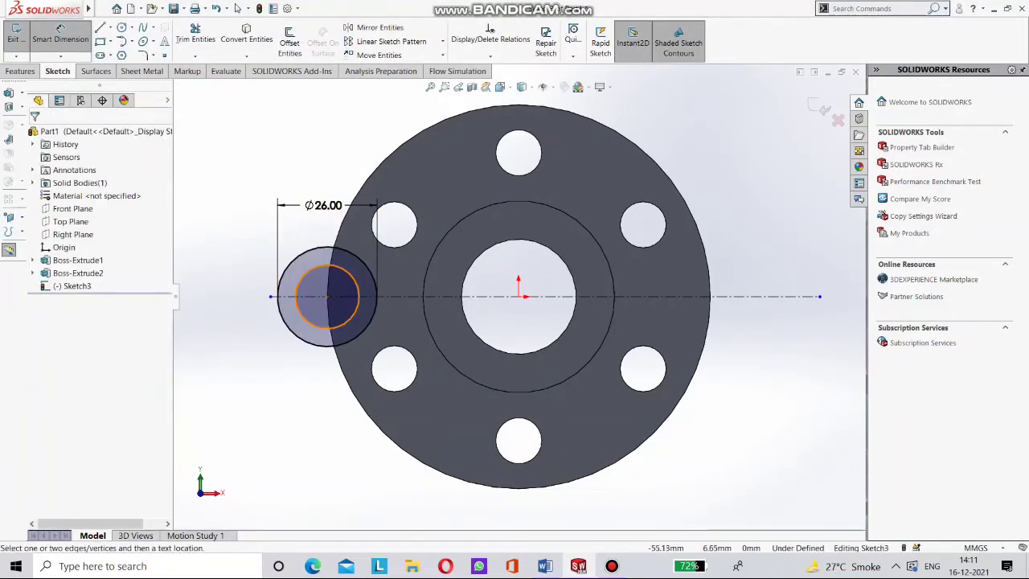
click(312, 268)
click(207, 262)
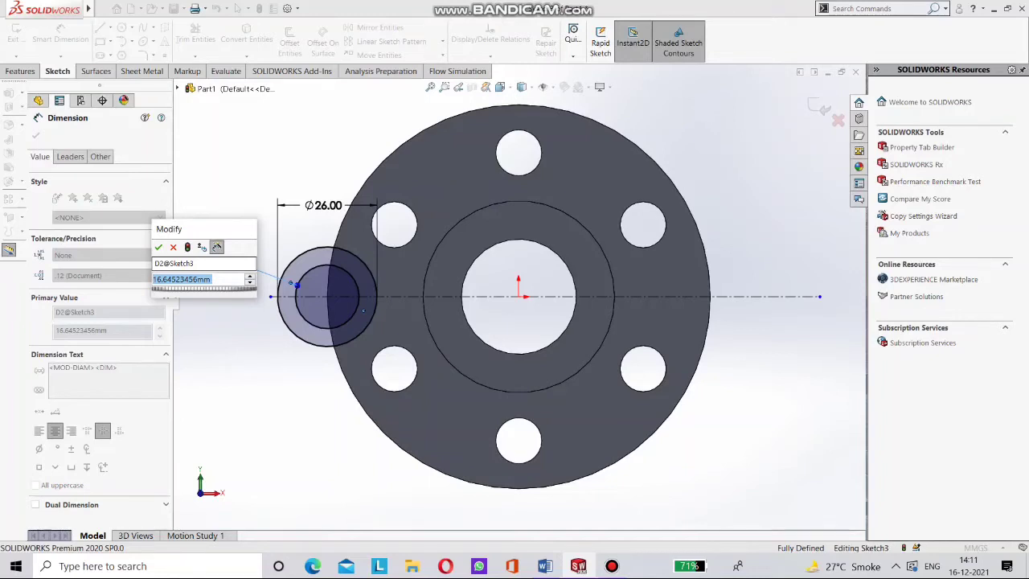
text(10)
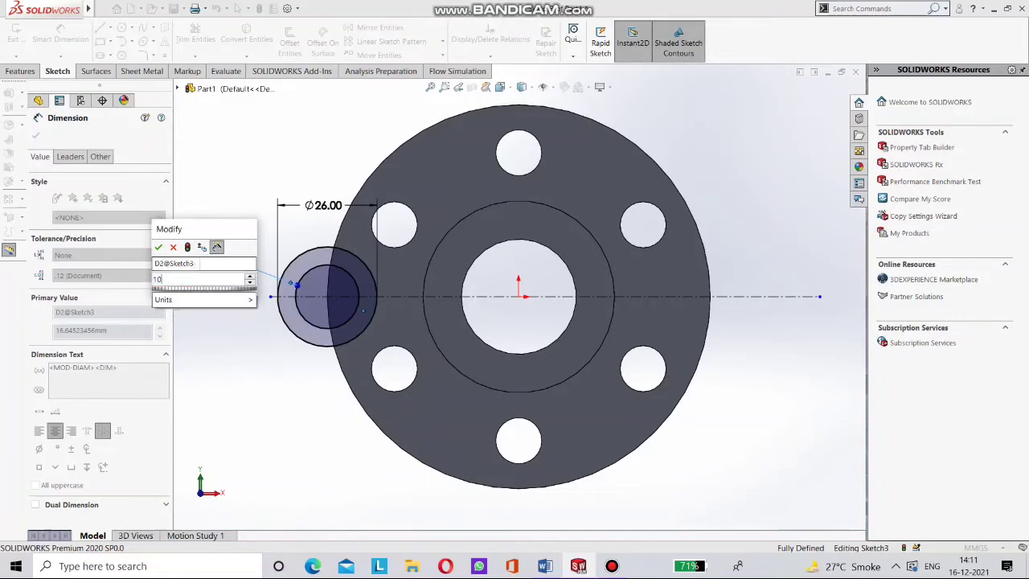
key(Return)
scroll(289, 239, up, 1)
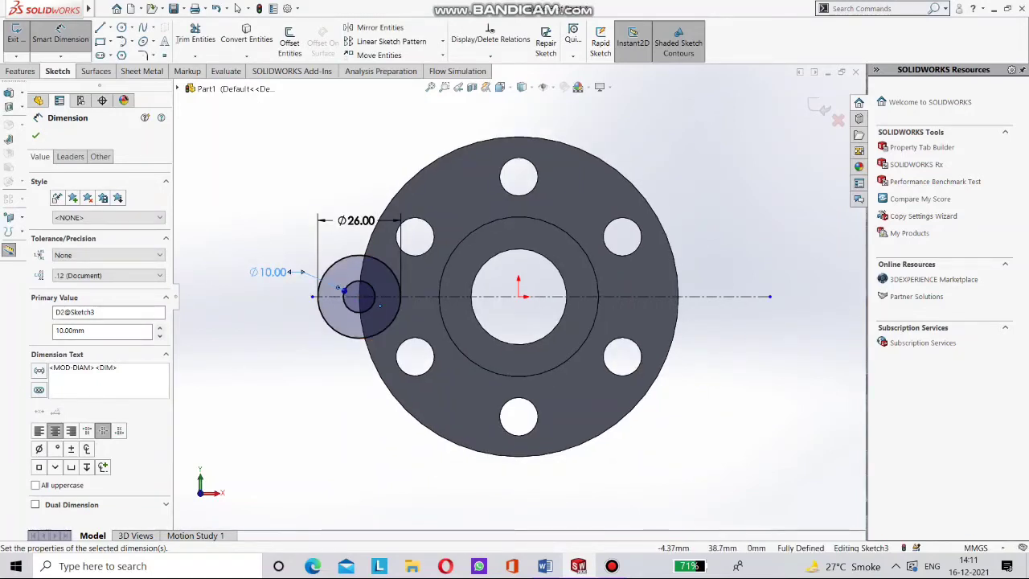
key(Escape)
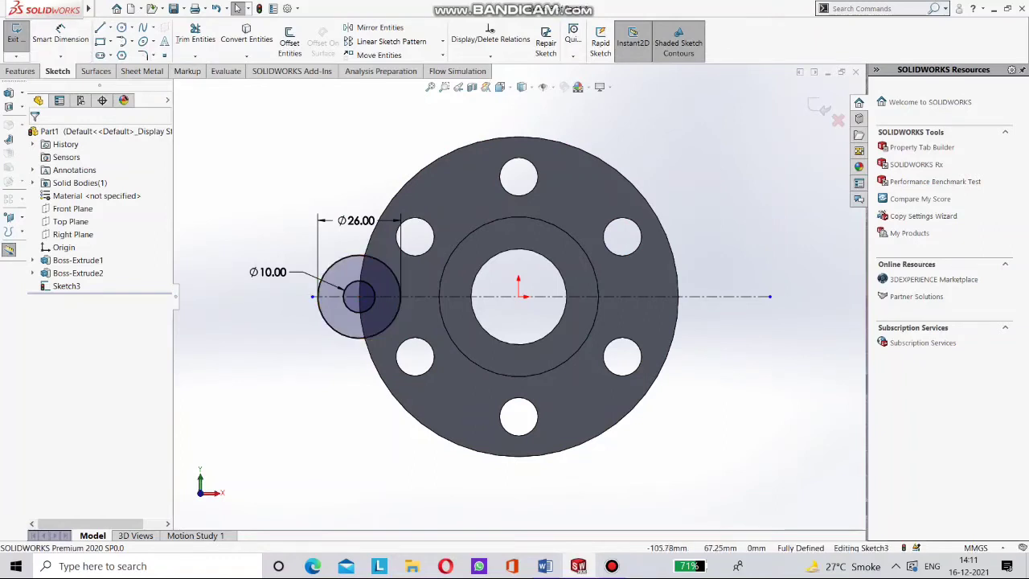
key(l)
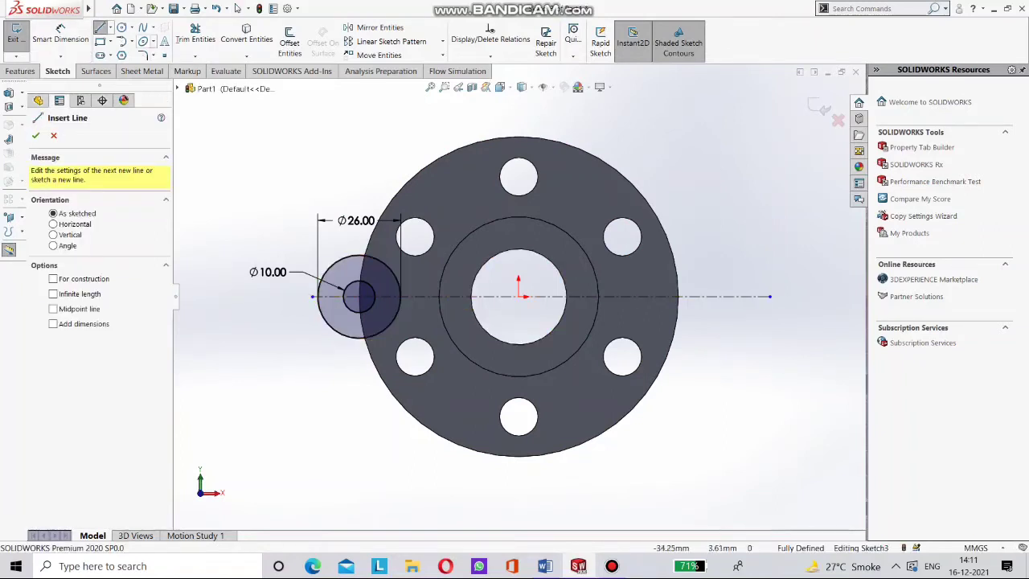
click(360, 256)
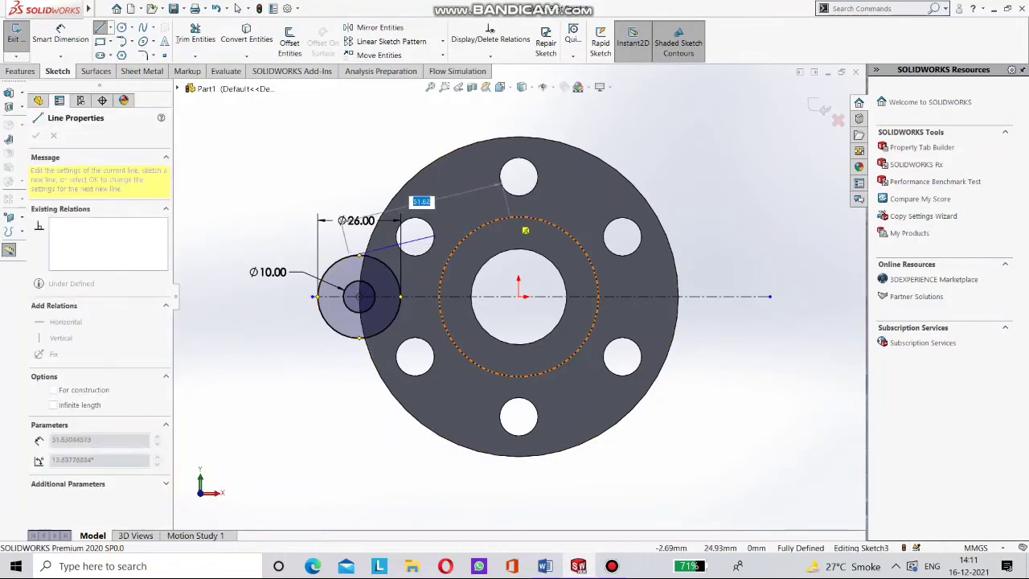
double_click(522, 297)
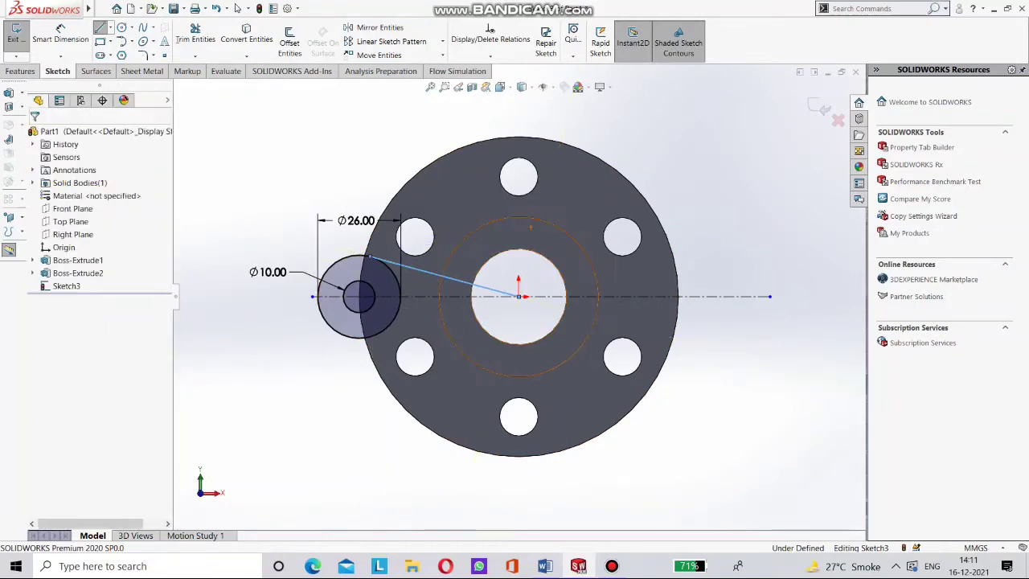
click(423, 272)
key(Delete)
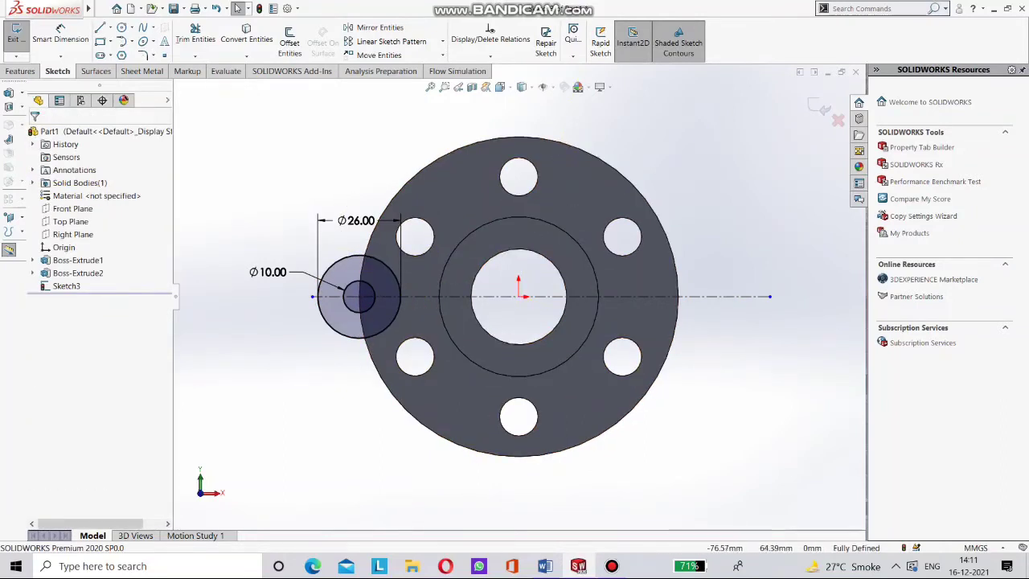
Draw a slanted line about 48.5 mm long, tangent from the top of the 26 mm circle to the hub's outer edge.
click(100, 28)
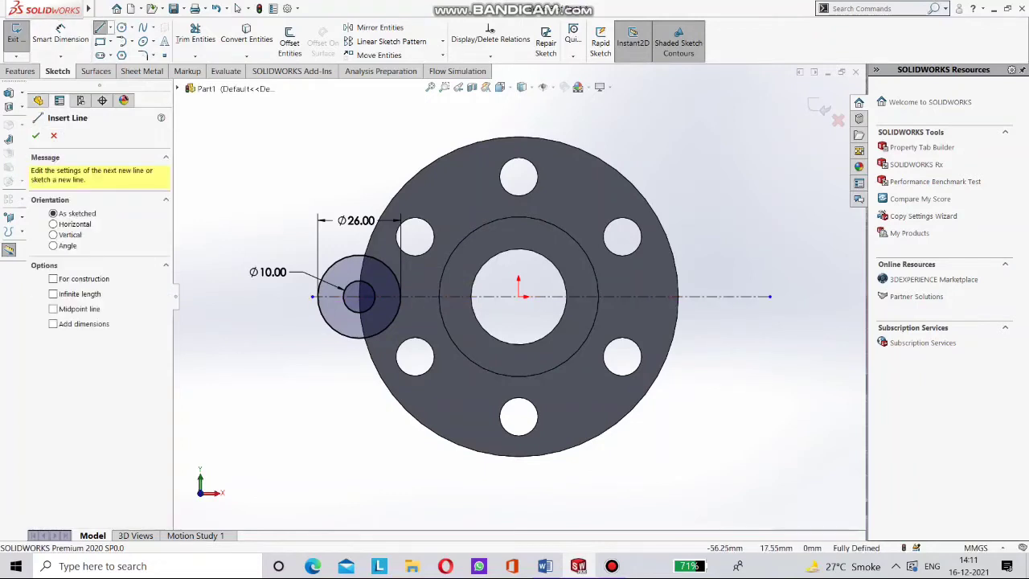
click(367, 267)
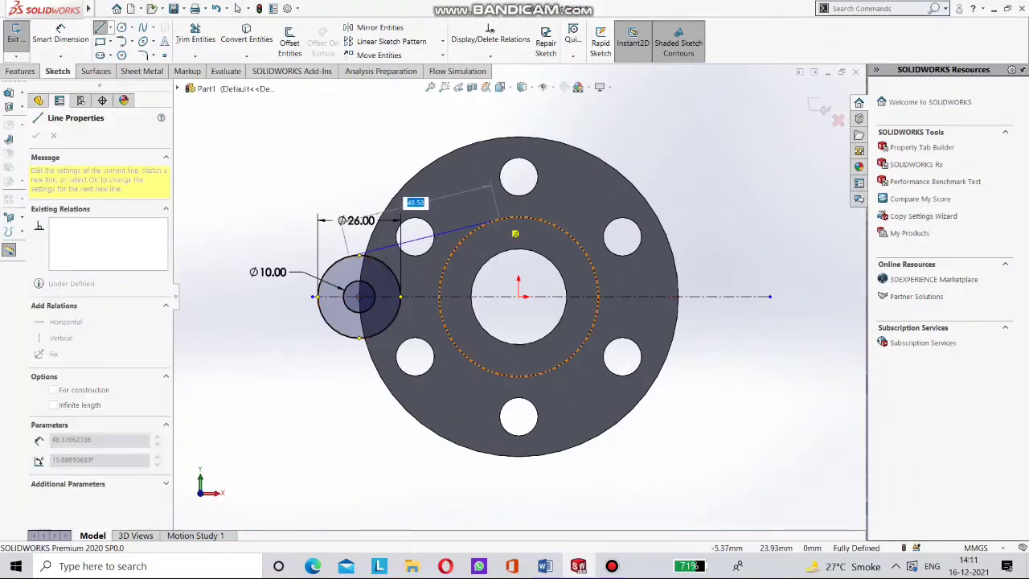
click(498, 219)
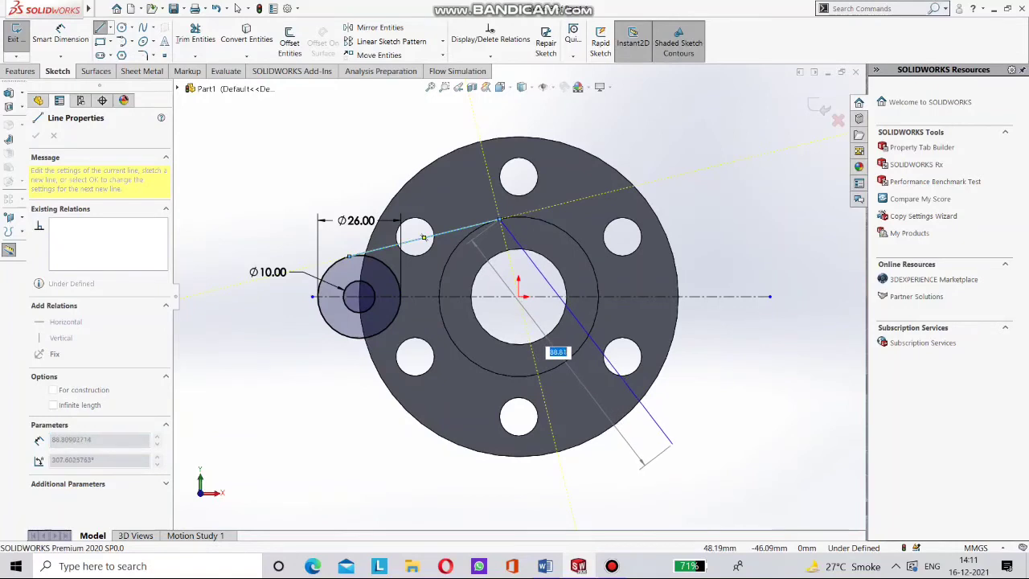
right_click(682, 446)
click(684, 445)
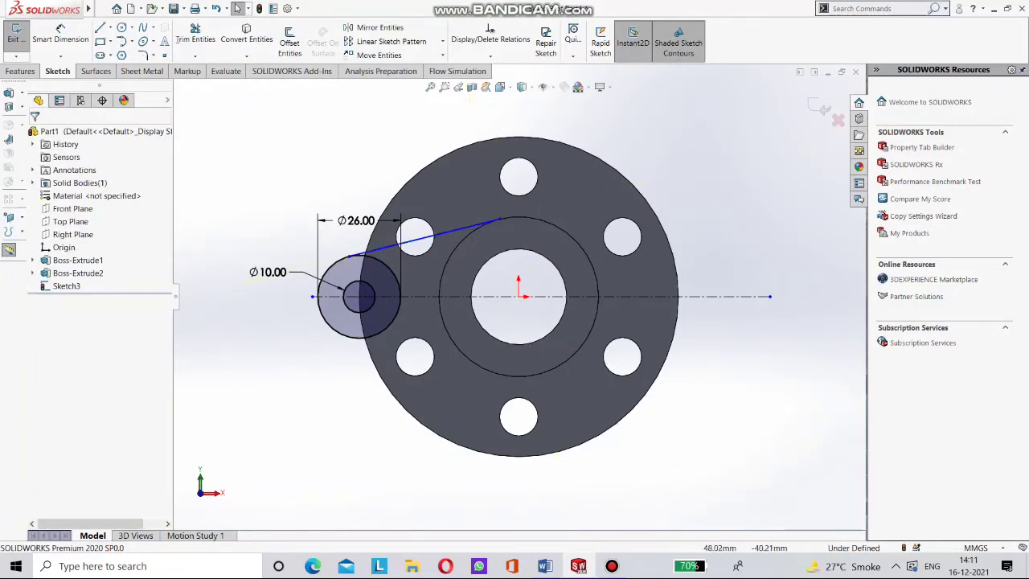
mouse_move(611, 566)
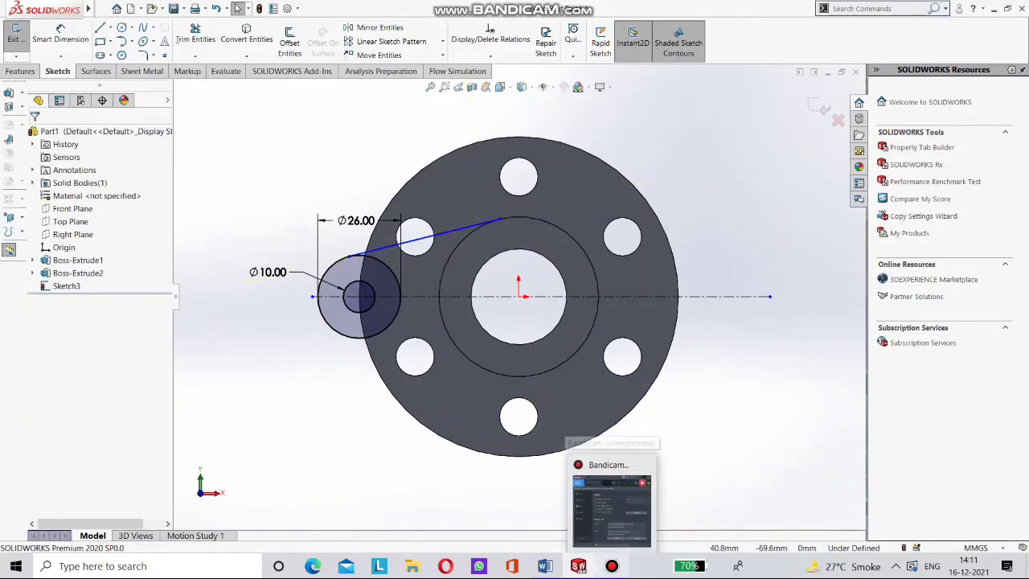
click(612, 508)
click(379, 9)
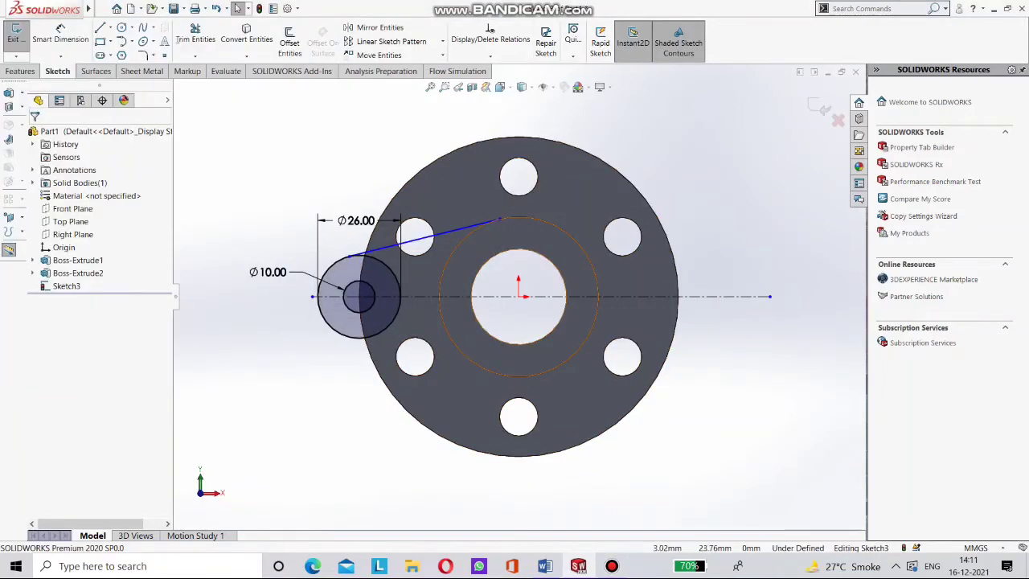
Check the existing relation between the slanted line and the 26 mm circle.
scroll(352, 252, down, 3)
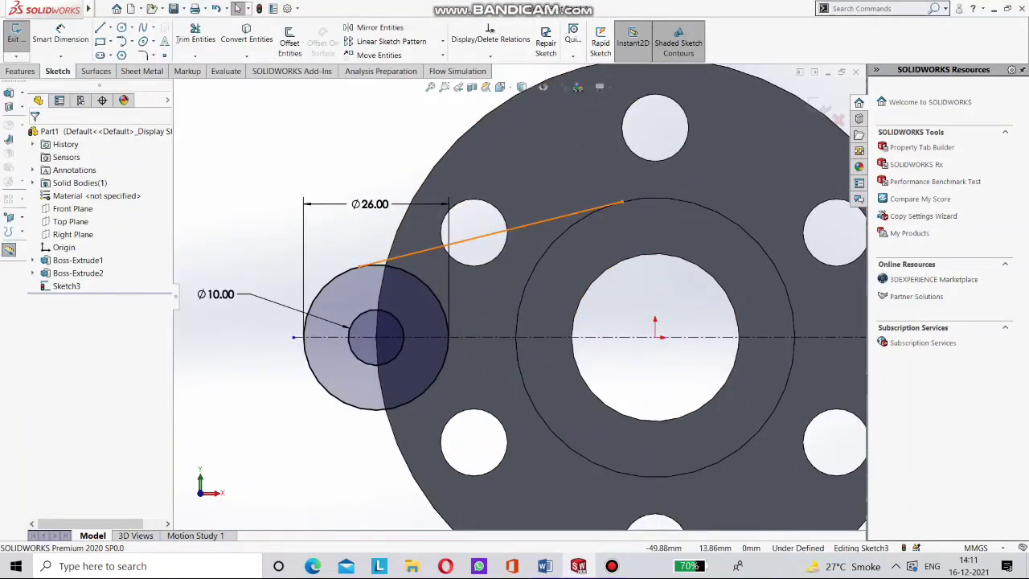
click(490, 233)
ctrl+click(407, 272)
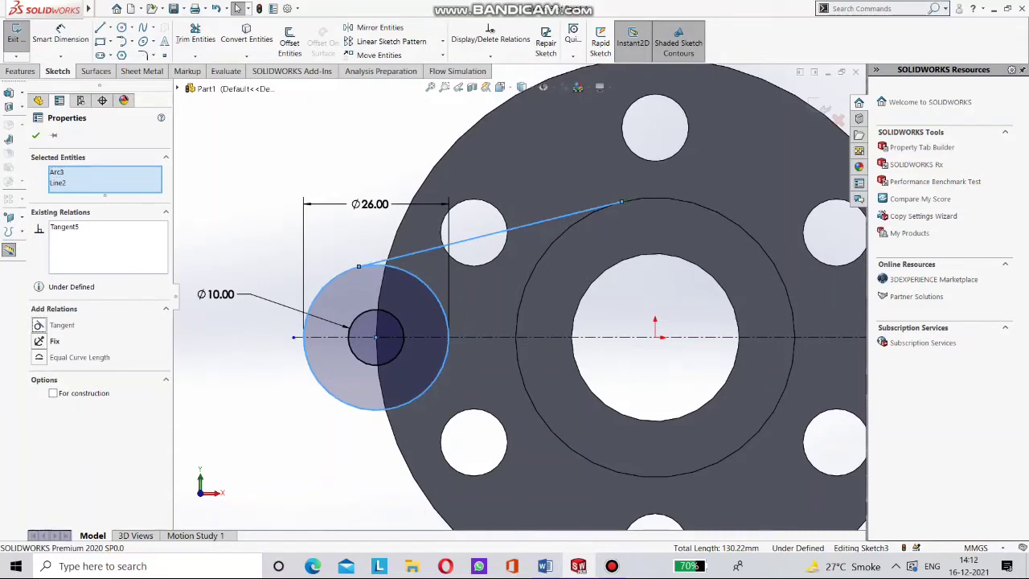
click(36, 135)
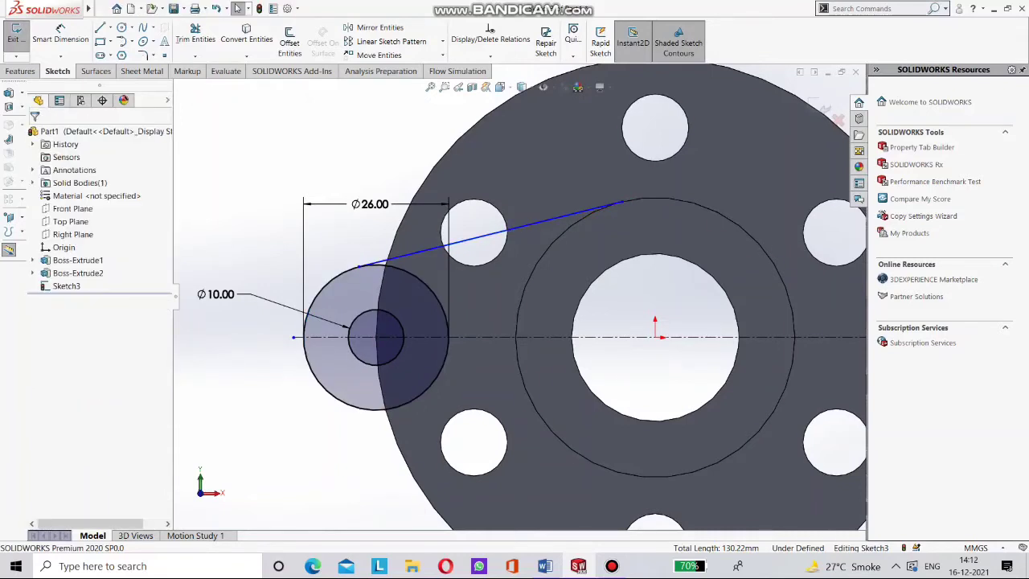
Mirror the slanted line about the horizontal centerline and trim away the inner arc of the 26 mm circle between the two lines.
click(656, 198)
click(580, 212)
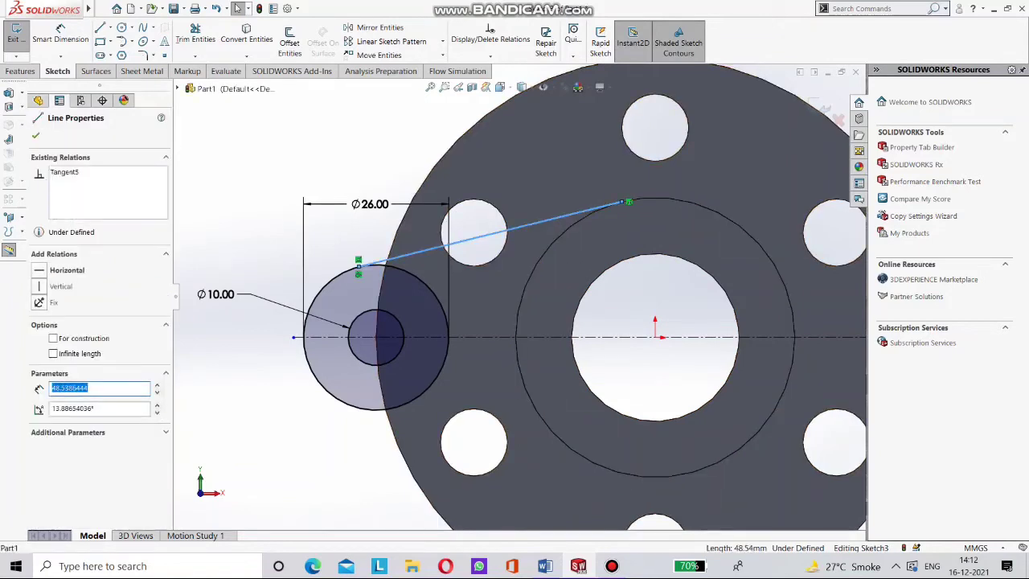
click(35, 135)
scroll(419, 290, down, 1)
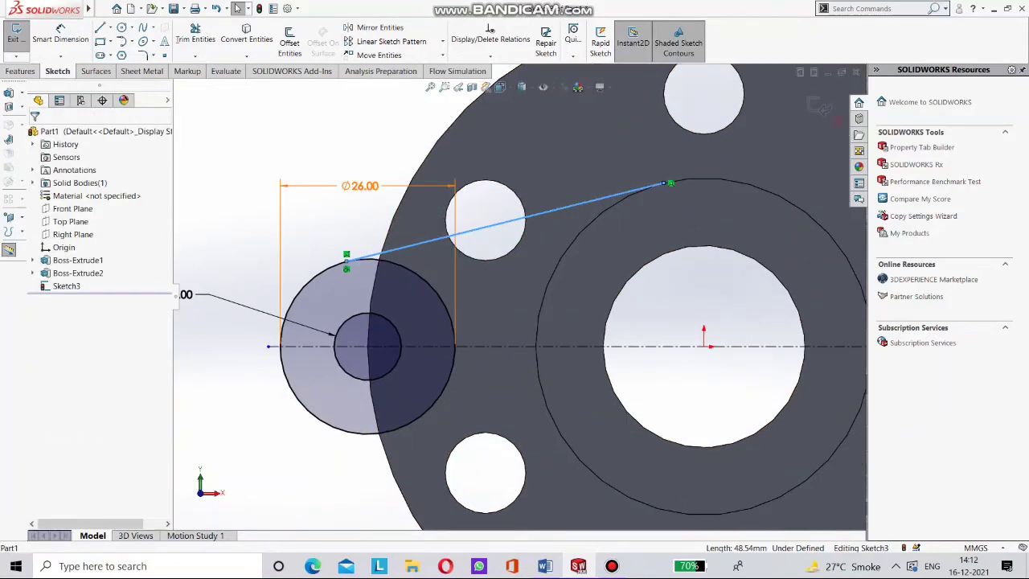
click(380, 28)
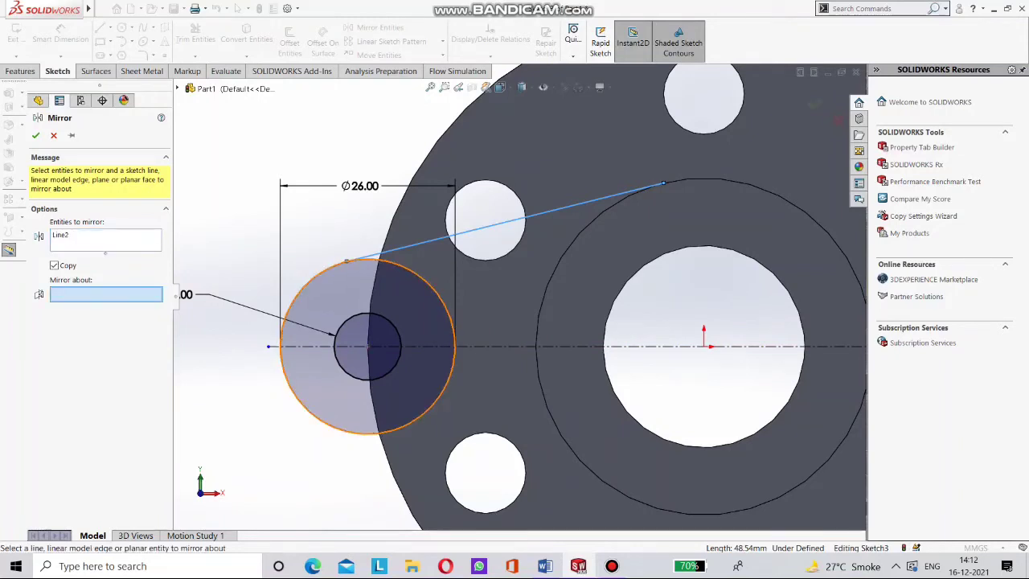
click(484, 346)
key(f)
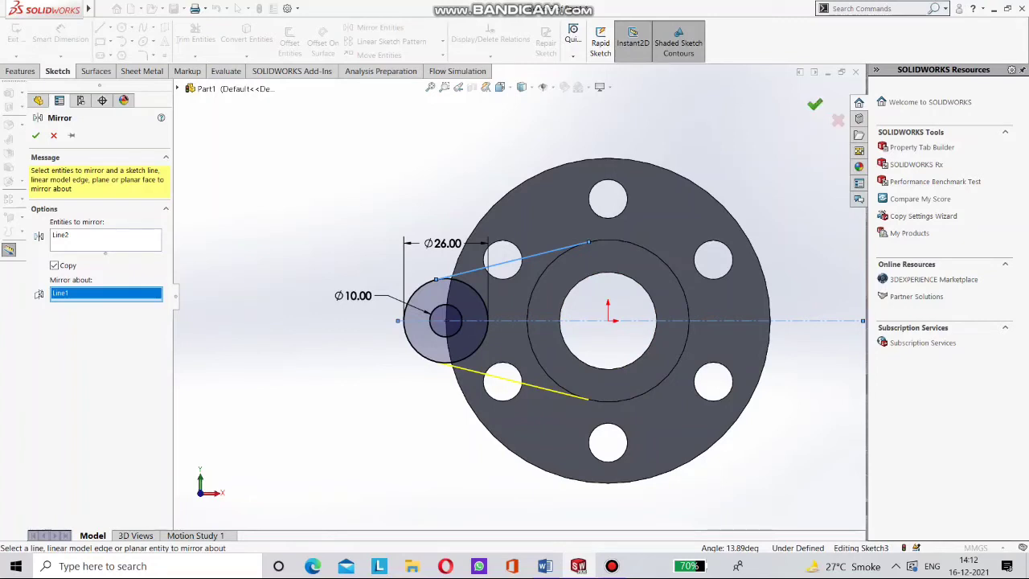
key(Return)
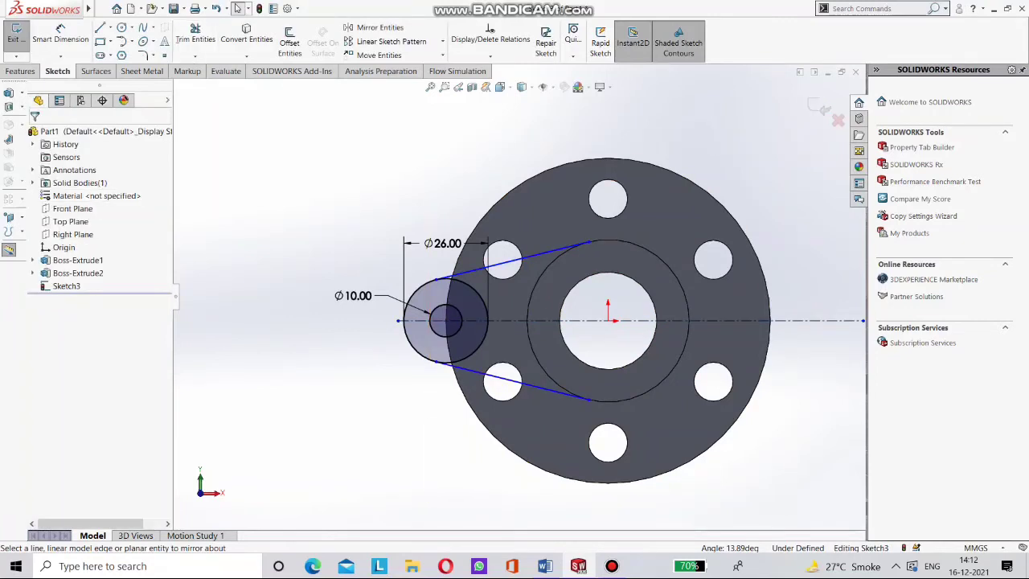
click(195, 39)
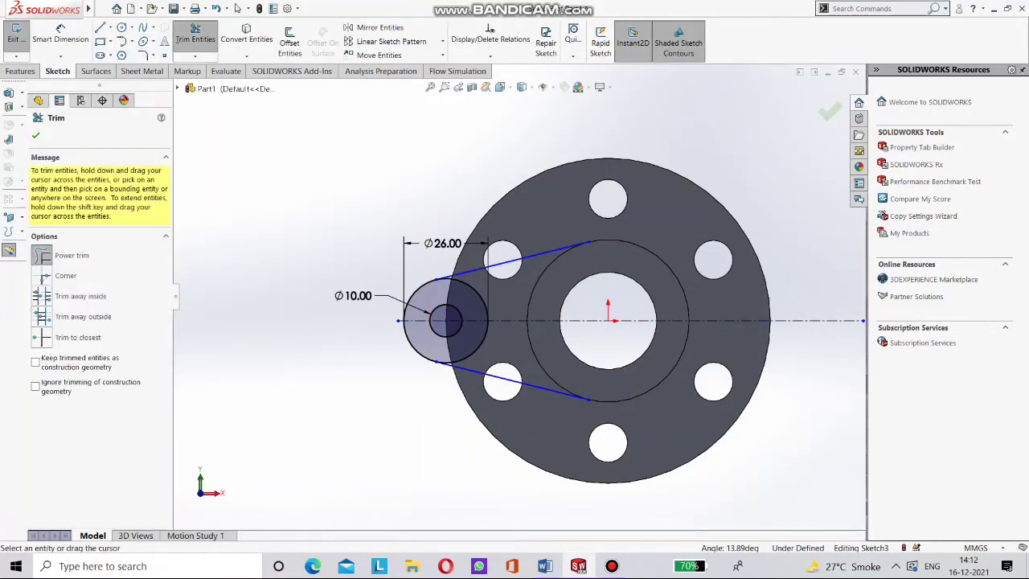
click(476, 292)
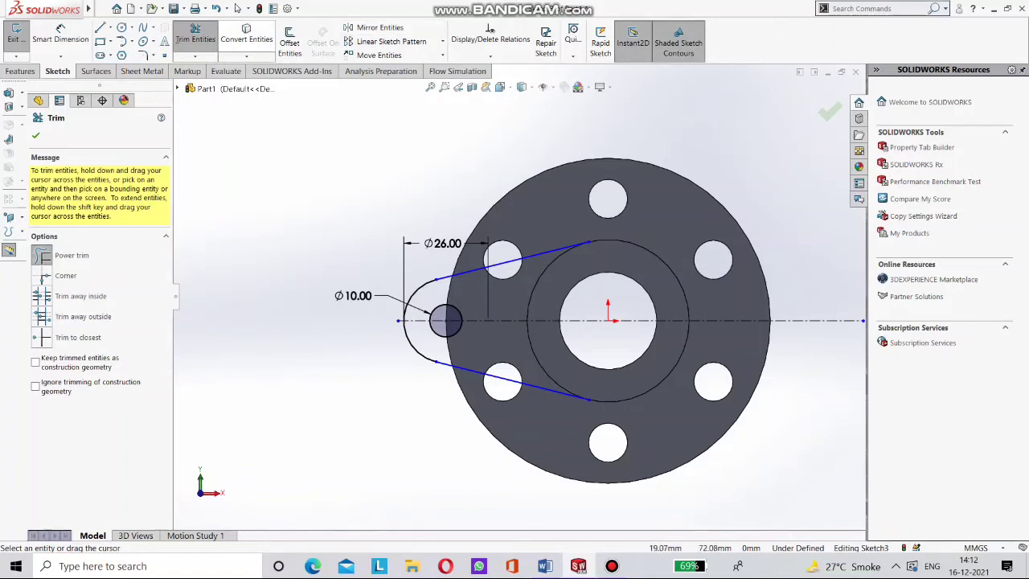
Draw a vertical centerline about 122 mm long through the origin, extending past the disc above and below.
click(110, 28)
click(129, 55)
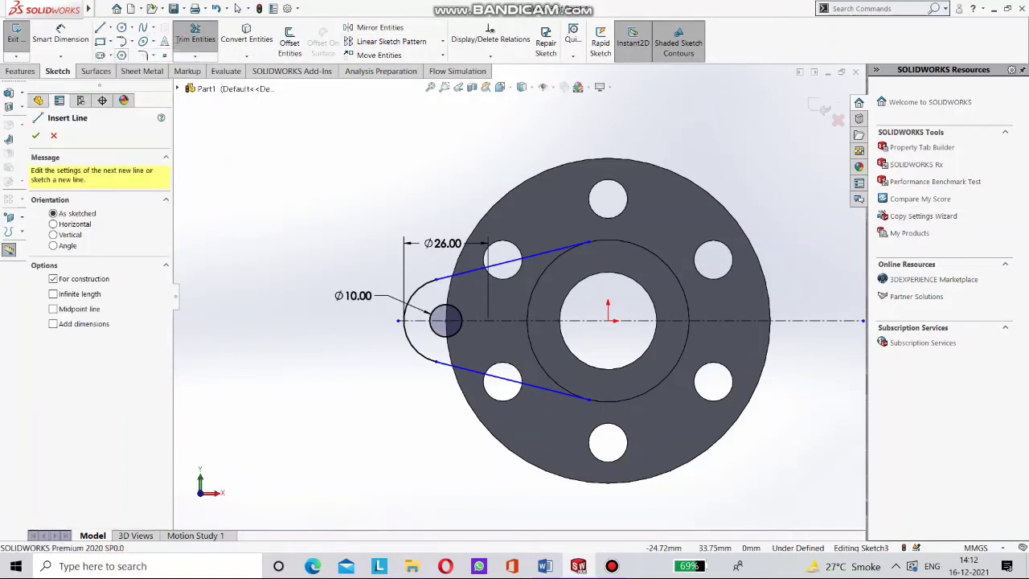
click(608, 118)
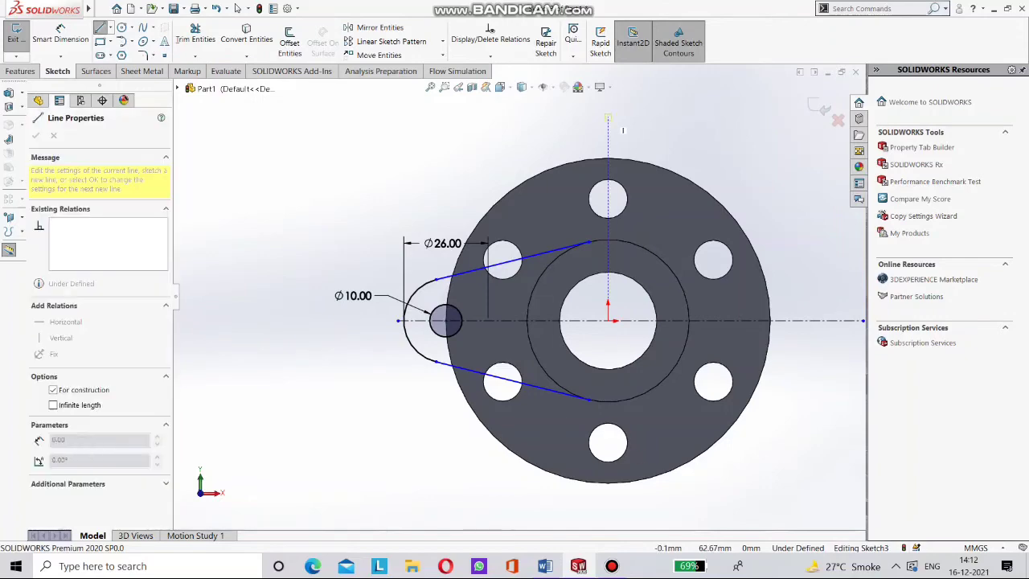
click(609, 515)
right_click(605, 394)
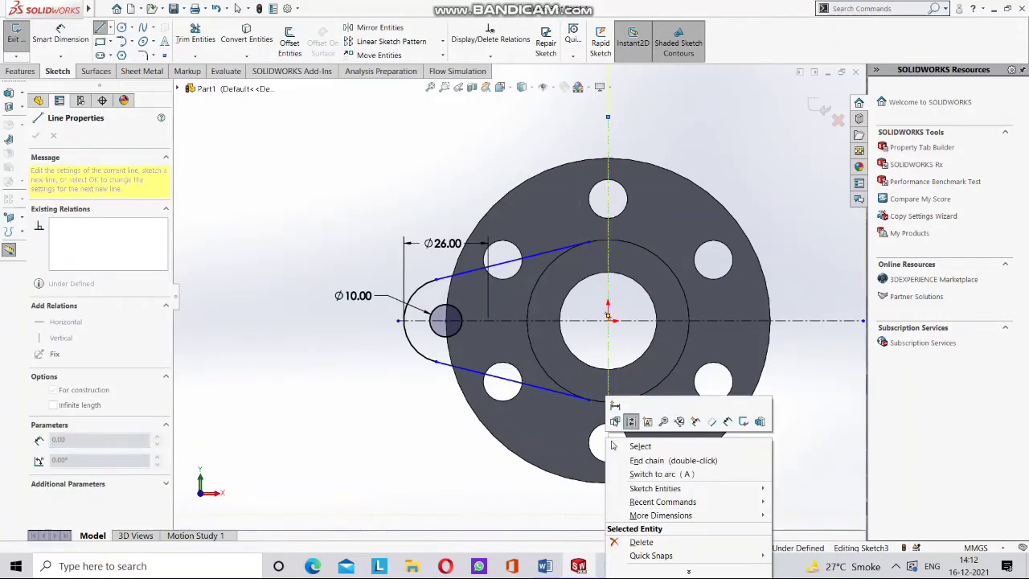
click(634, 445)
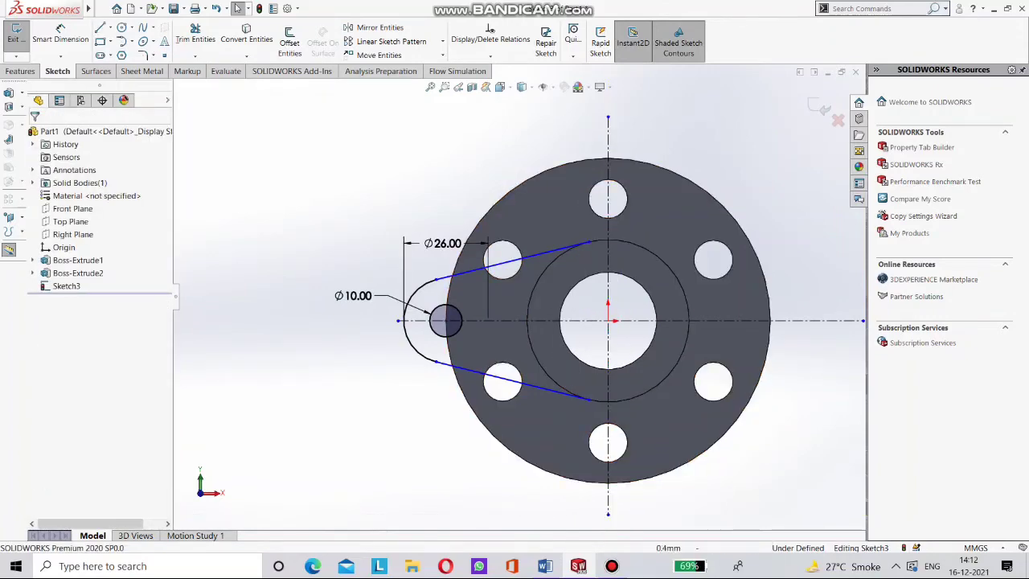
right_click(609, 431)
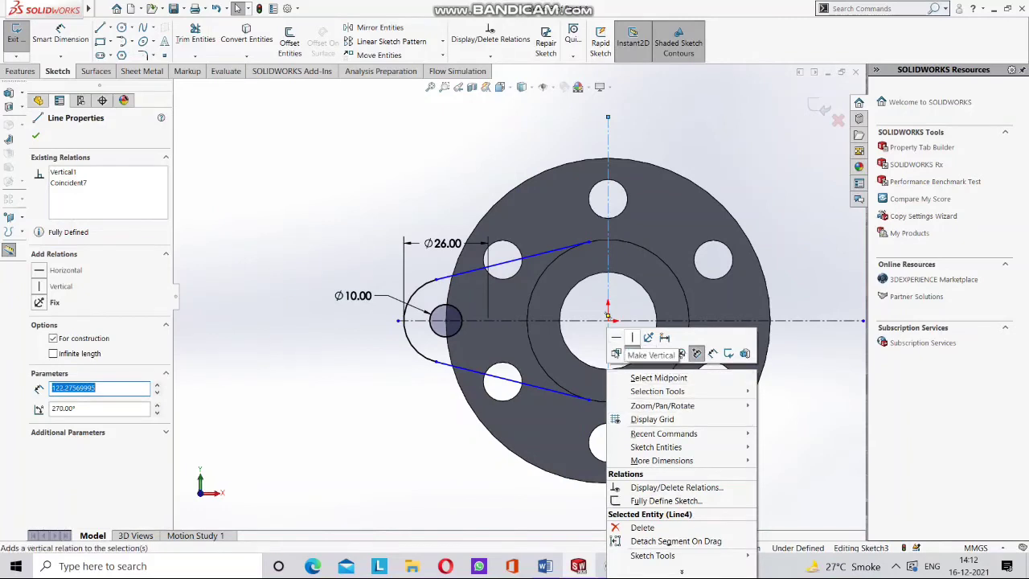
click(635, 336)
key(Escape)
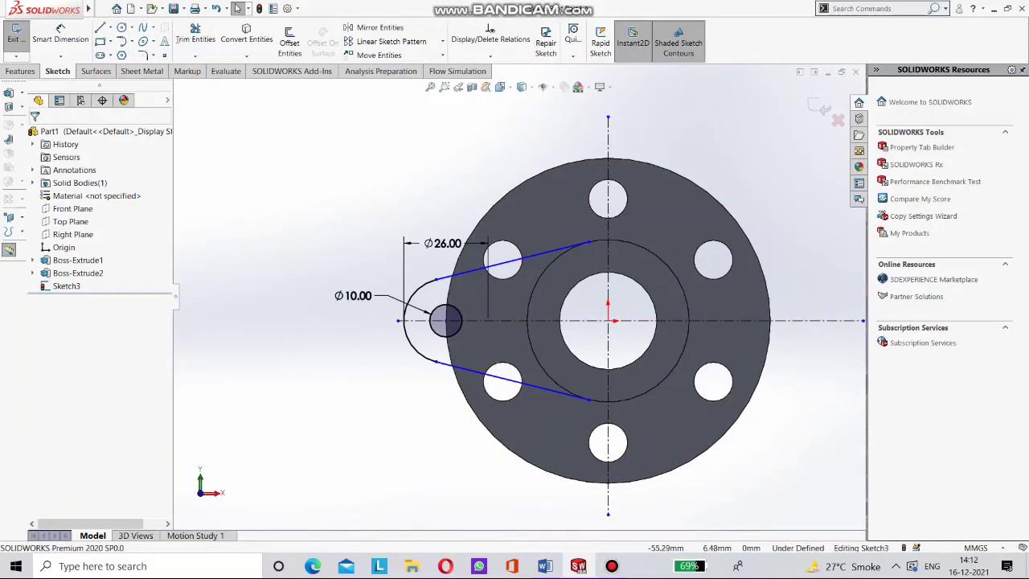
Mirror the two slanted lines, the lug's outer arc and the 10 mm circle about the vertical centerline.
click(381, 28)
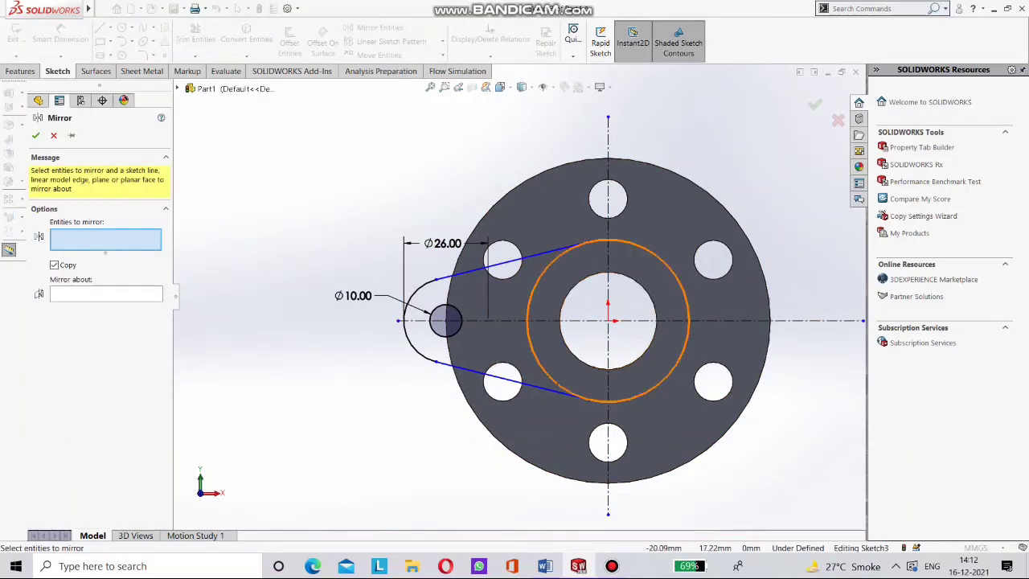
click(529, 257)
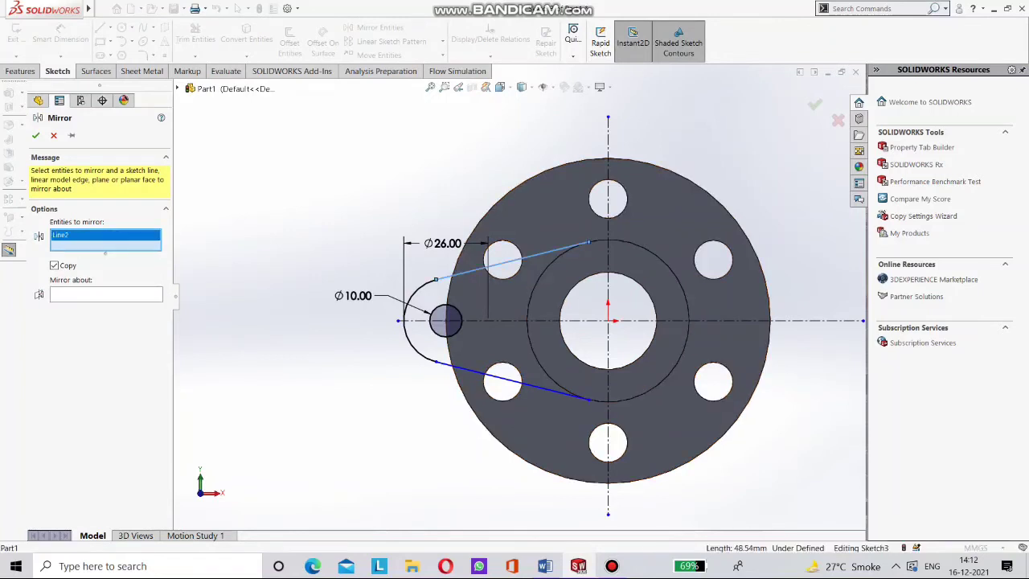
click(407, 305)
click(531, 385)
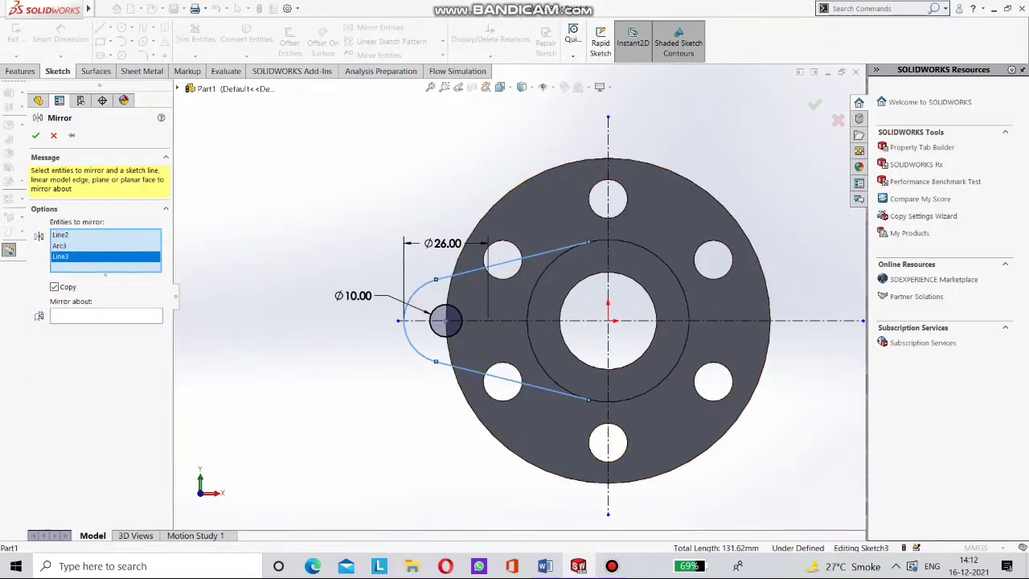
click(113, 316)
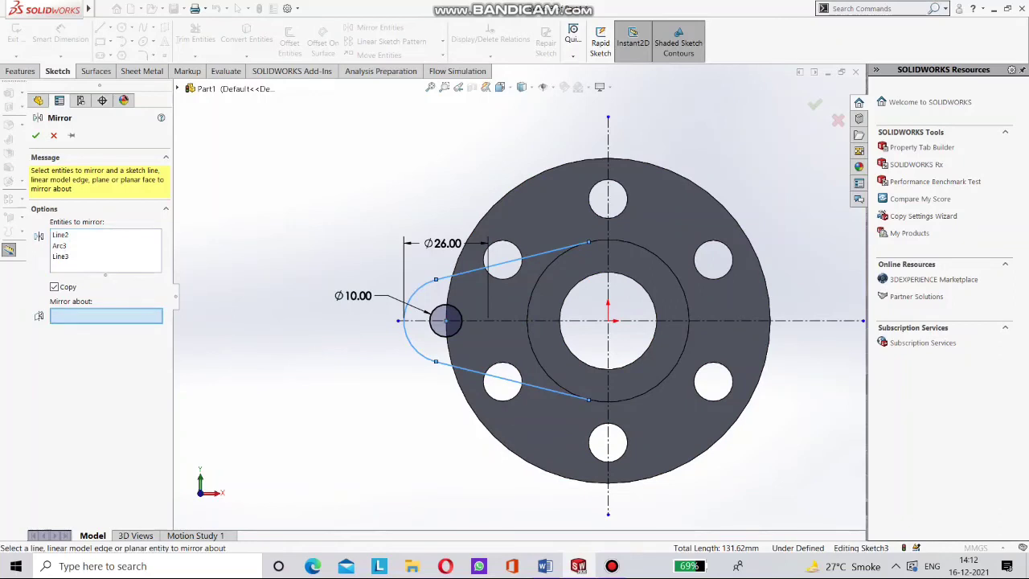
click(608, 257)
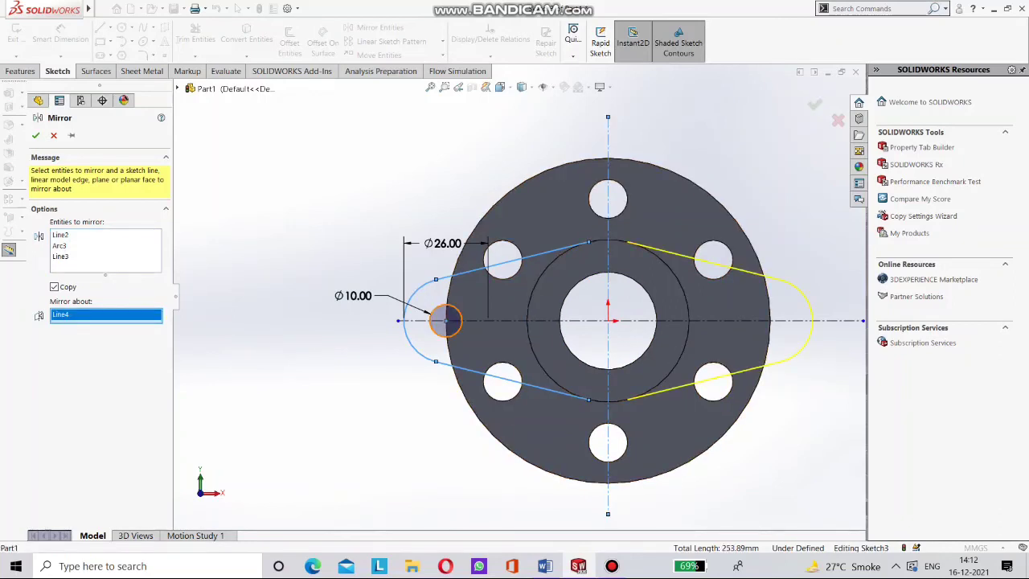
click(103, 246)
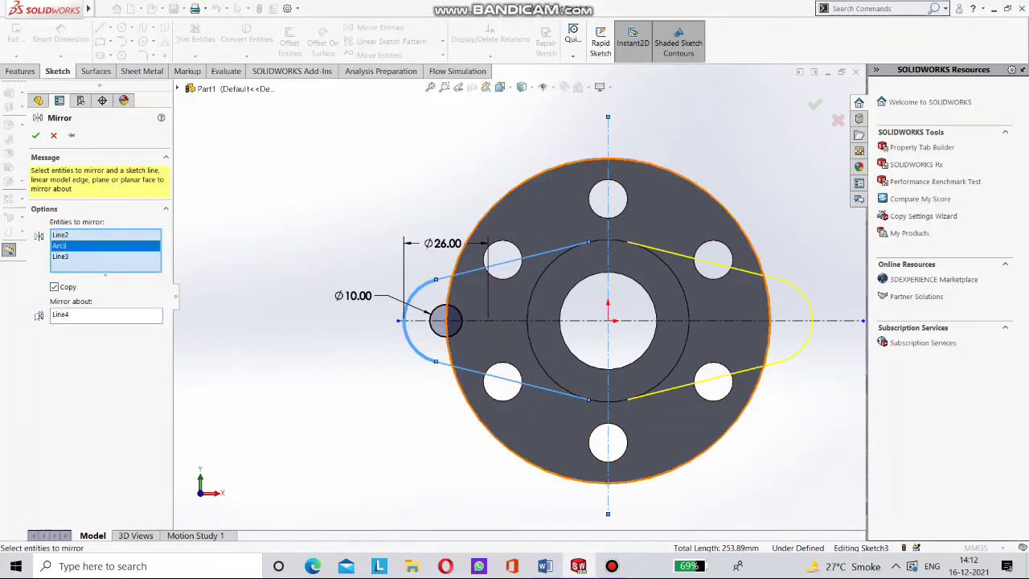
click(445, 321)
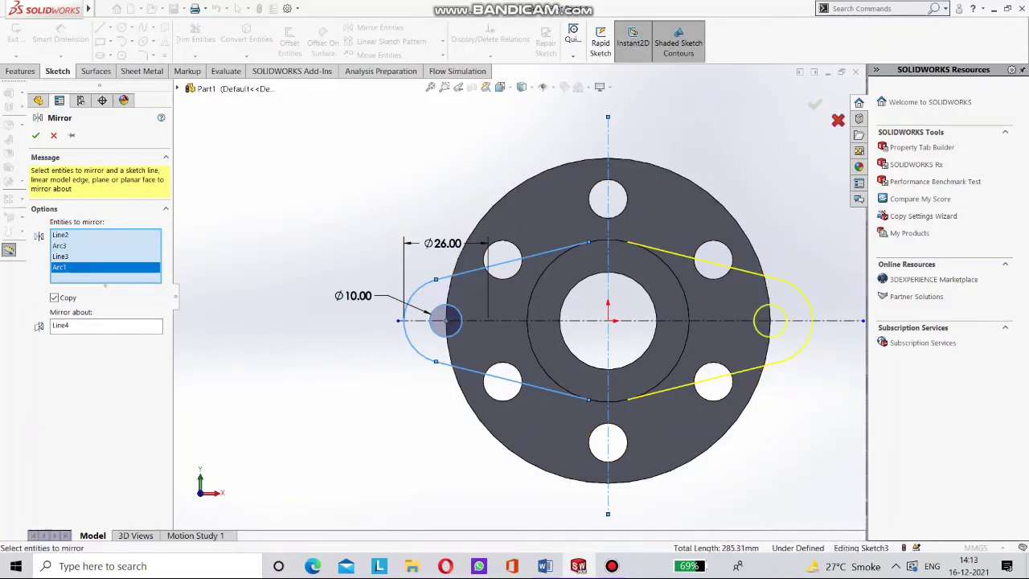
click(35, 135)
Convert the hub's outer circular edge on its end face into the end flange sketch.
mouse_move(579, 337)
middle_down()
mouse_move(555, 269)
mouse_move(627, 205)
mouse_move(575, 193)
mouse_move(591, 221)
mouse_move(514, 201)
mouse_move(619, 249)
mouse_move(635, 233)
middle_up()
scroll(614, 241, down, 8)
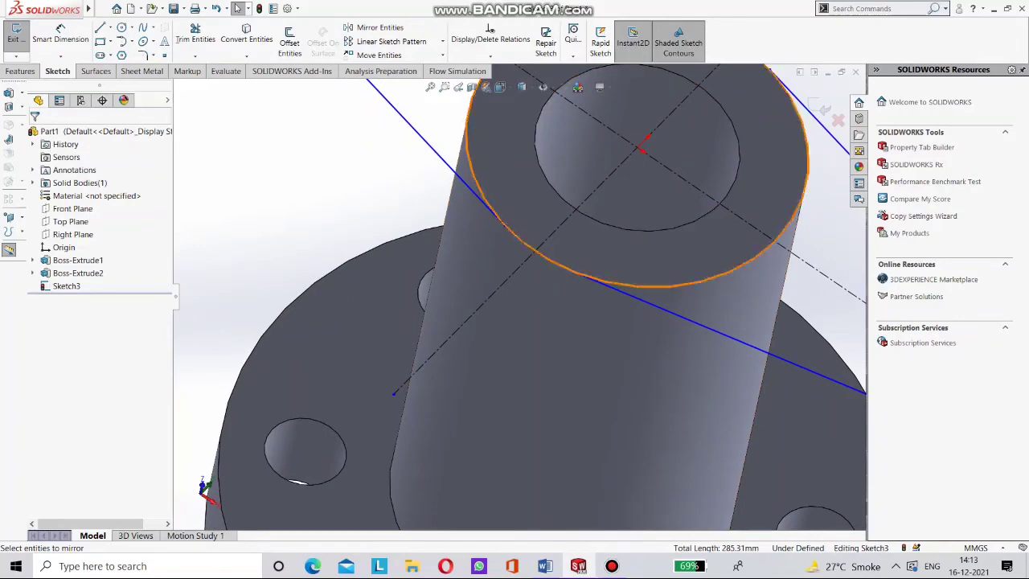
scroll(555, 241, up, 4)
middle_drag(555, 241, 535, 294)
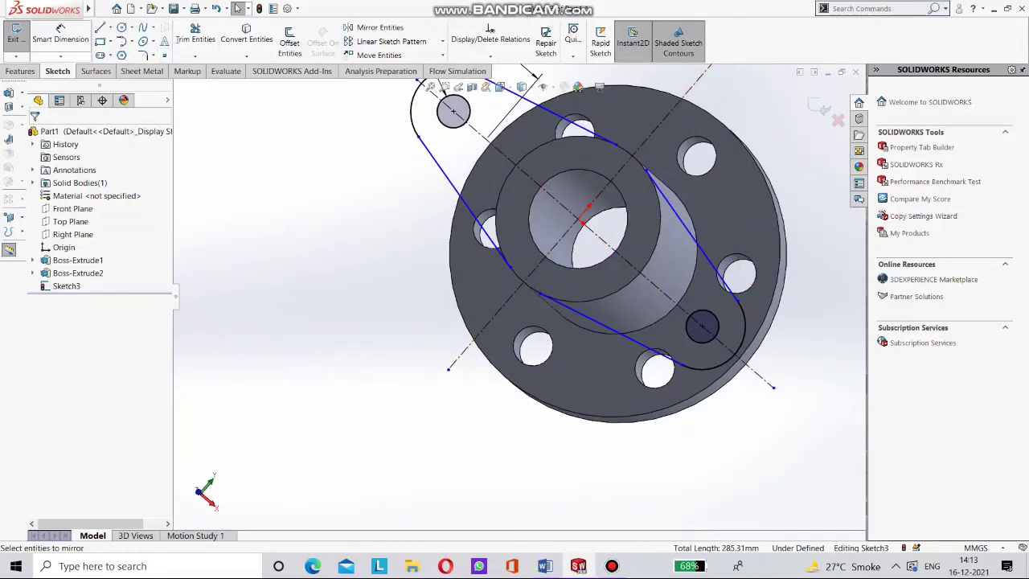
click(246, 36)
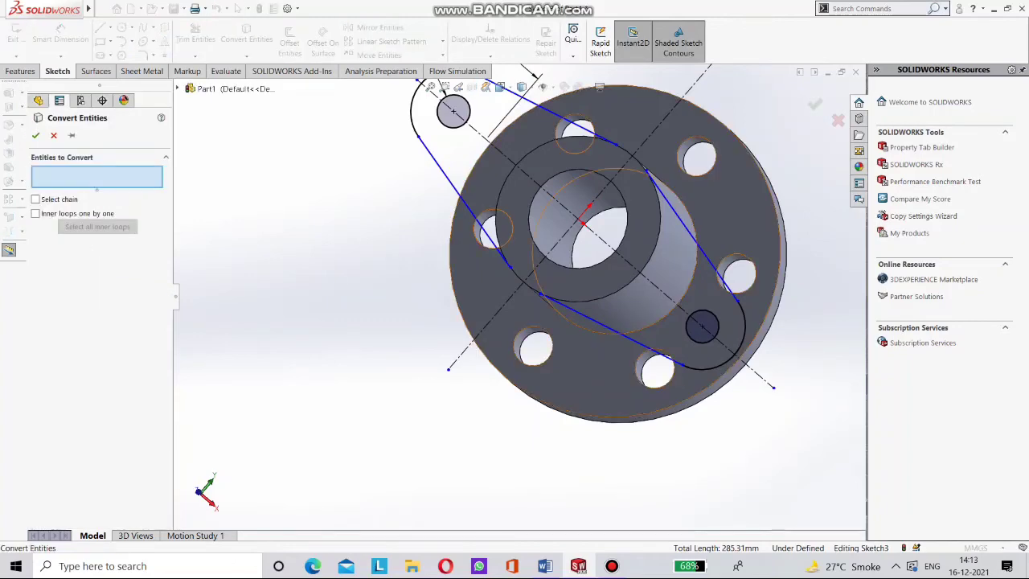
scroll(606, 285, down, 2)
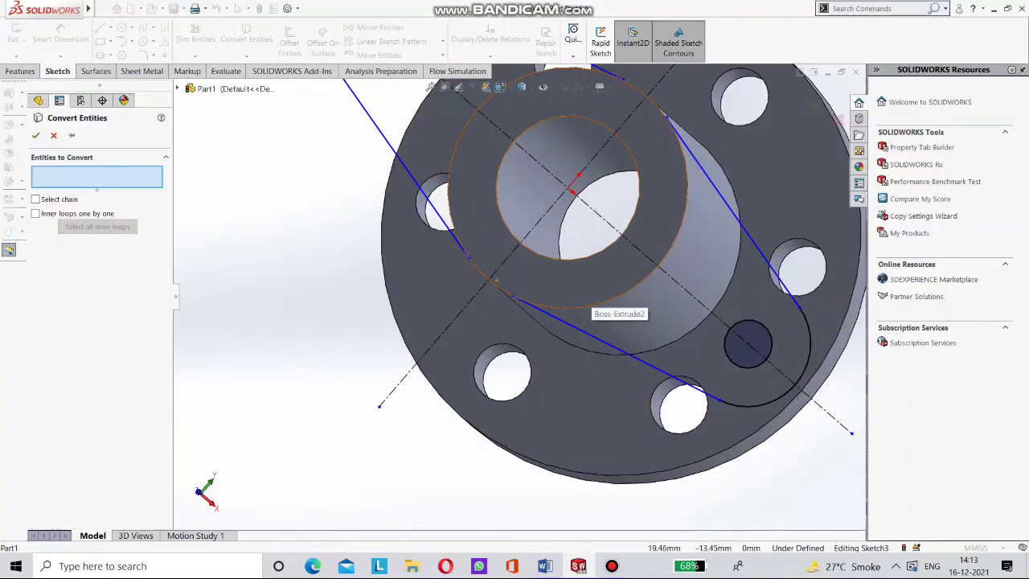
click(597, 301)
scroll(514, 295, up, 1)
middle_drag(514, 297, 615, 269)
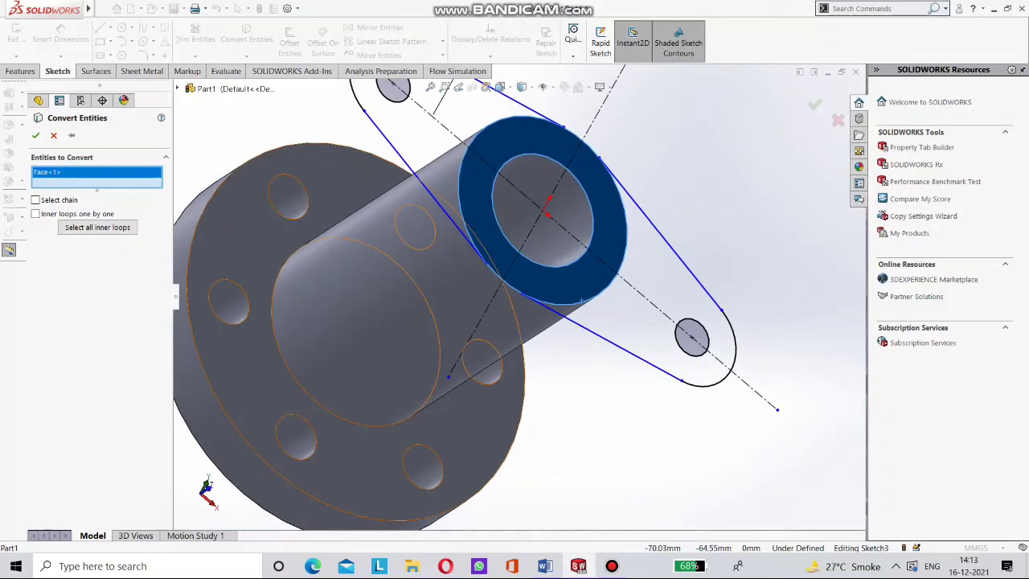
right_click(82, 175)
click(119, 181)
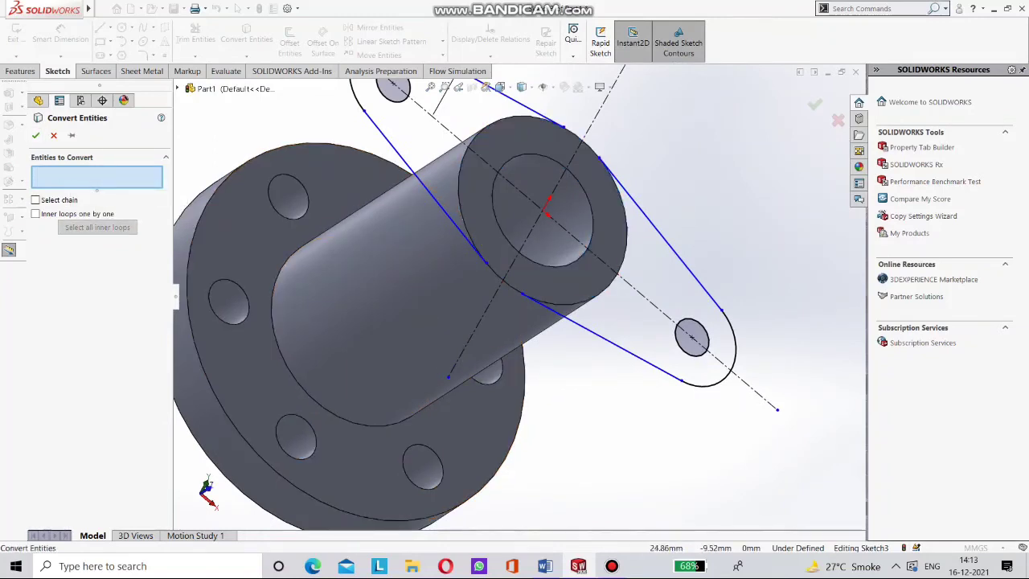
click(593, 299)
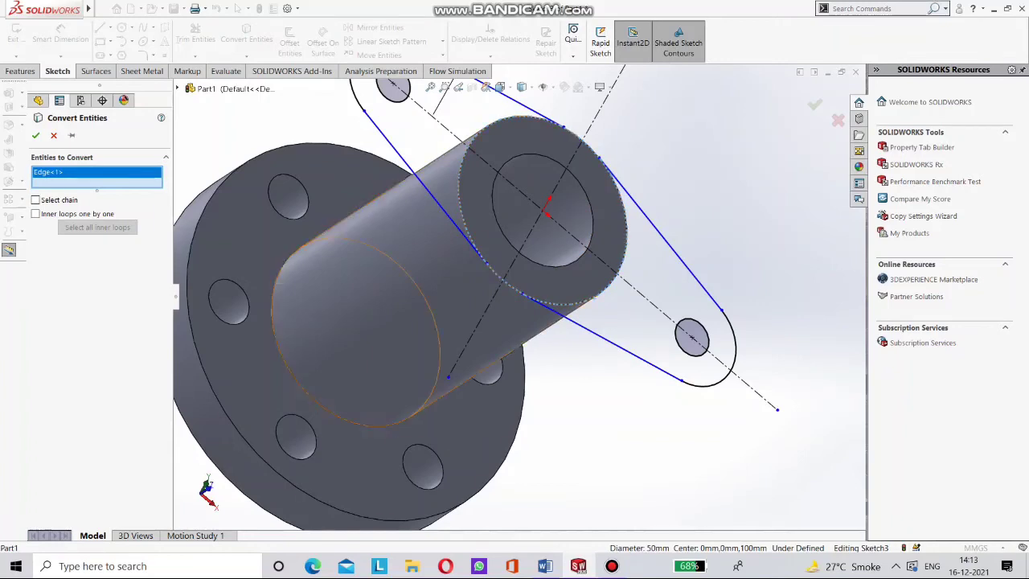
click(36, 135)
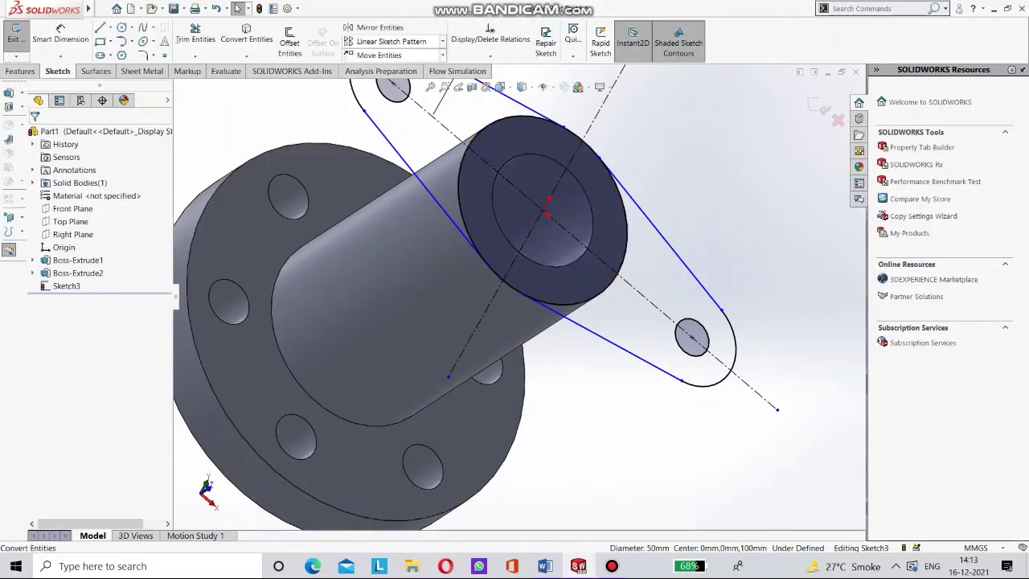
Trim away the converted hub circle's arcs lying inside the two lugs so the flange outline is one closed profile.
click(194, 36)
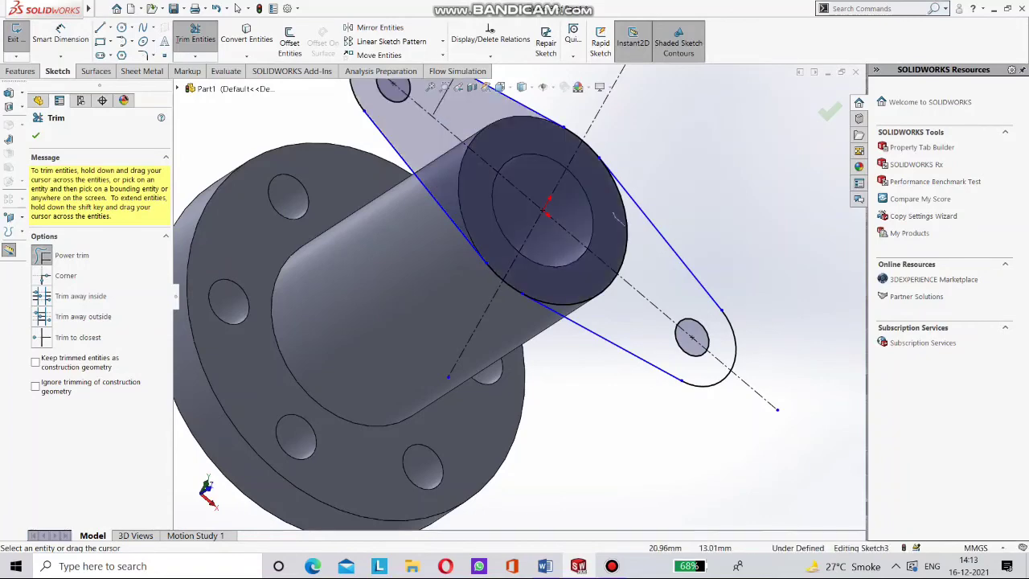
drag(624, 226, 634, 234)
drag(585, 285, 596, 307)
scroll(519, 298, up, 1)
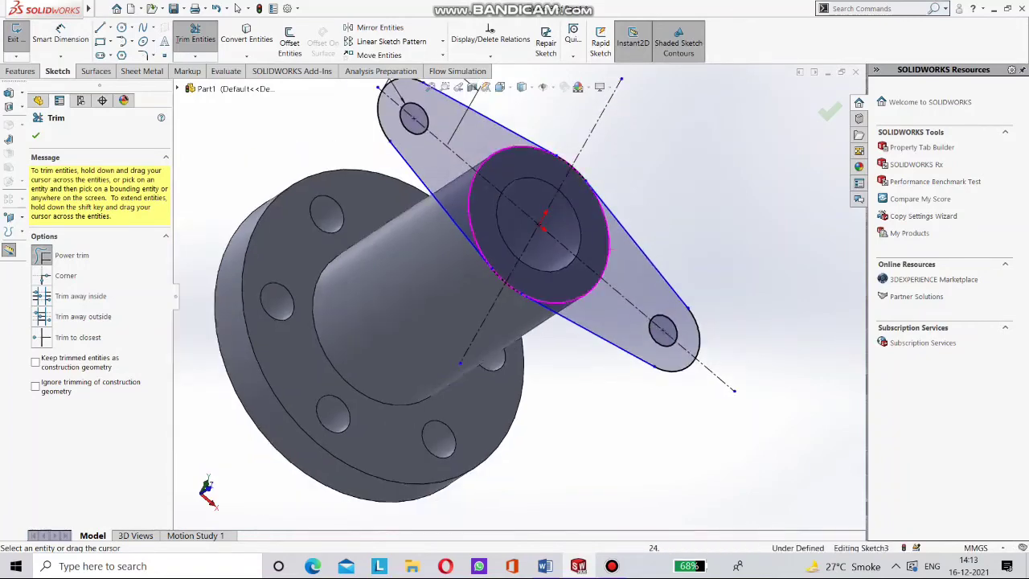
middle_drag(608, 250, 615, 191)
key(Escape)
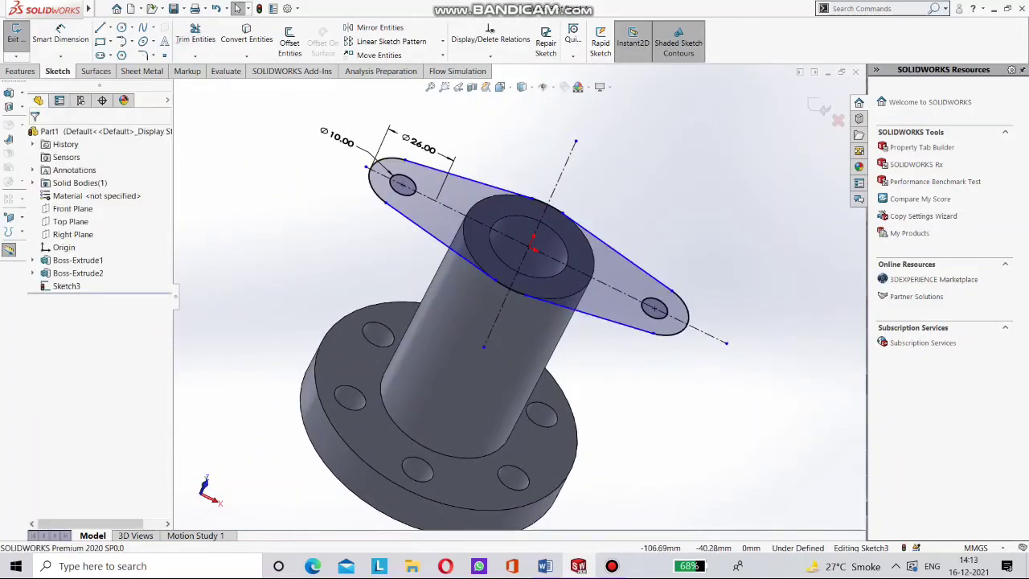
Try a blind extrusion of the two-lugged profile 85 mm toward the disc and undo it.
click(20, 70)
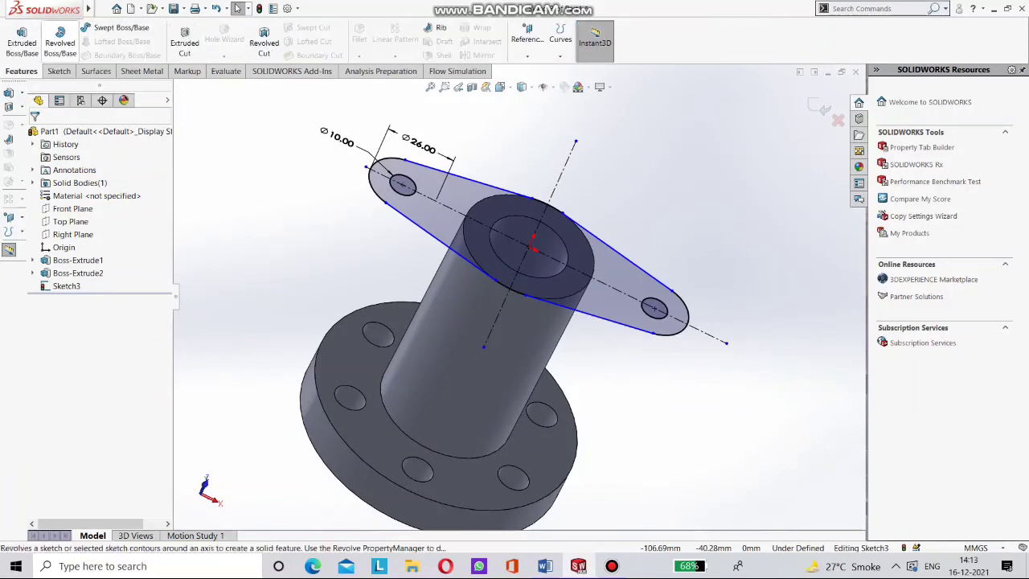
click(22, 40)
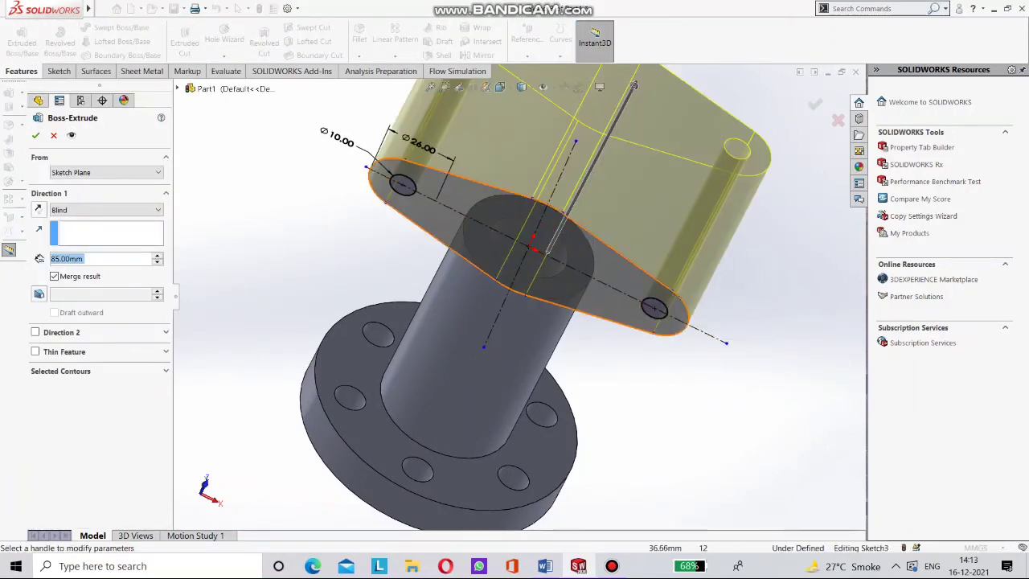
click(38, 210)
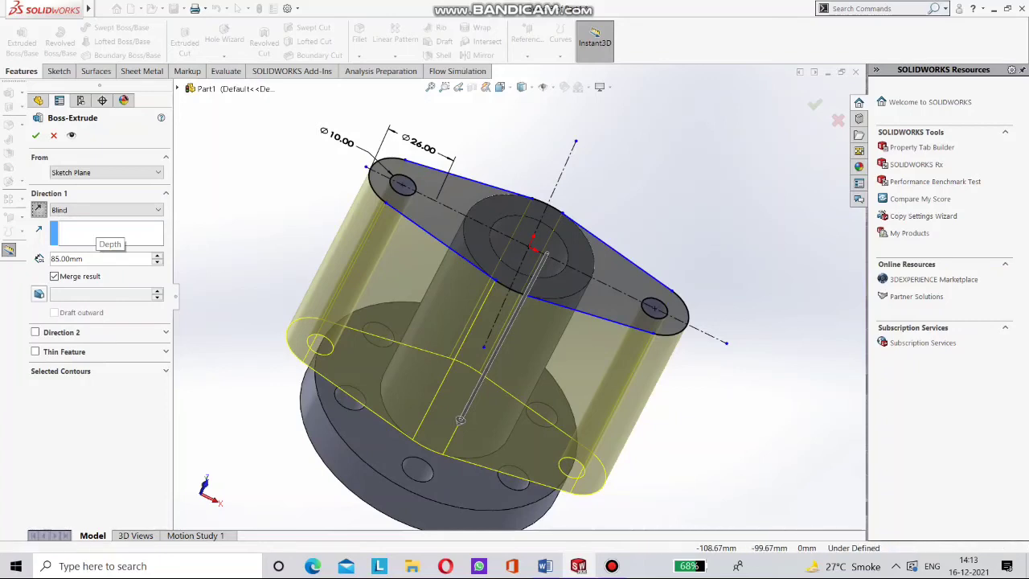
key(Return)
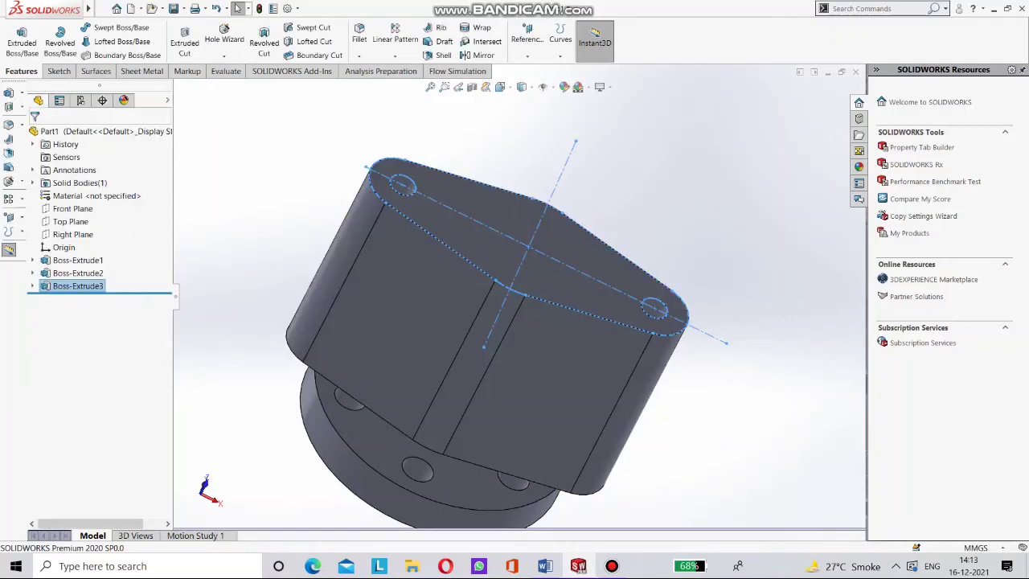
key(ctrl+z)
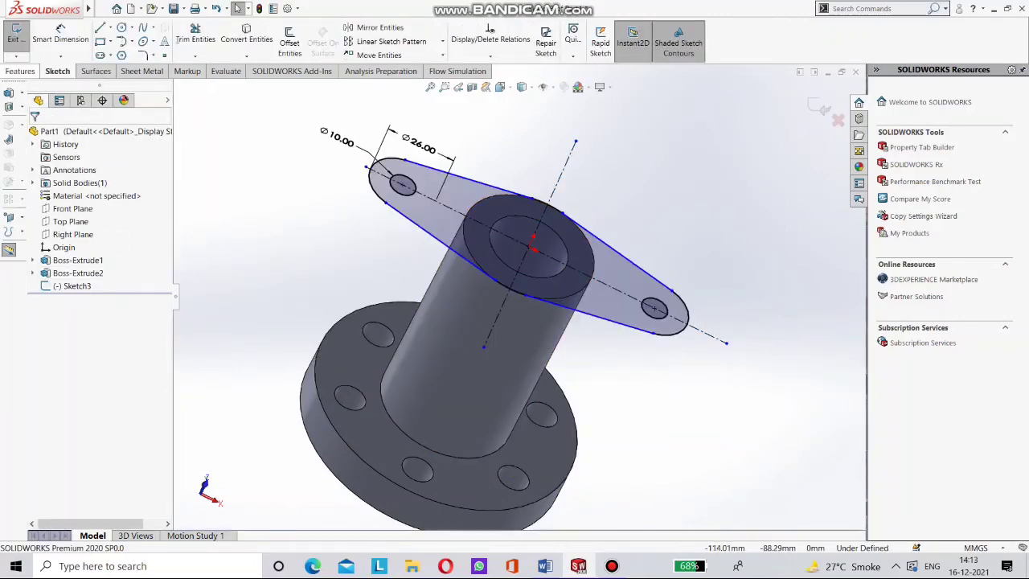
Try a blind extrusion of the two-lugged profile 15 mm toward the disc without a bore opening, and undo it.
click(20, 71)
click(21, 42)
middle_drag(342, 458, 354, 346)
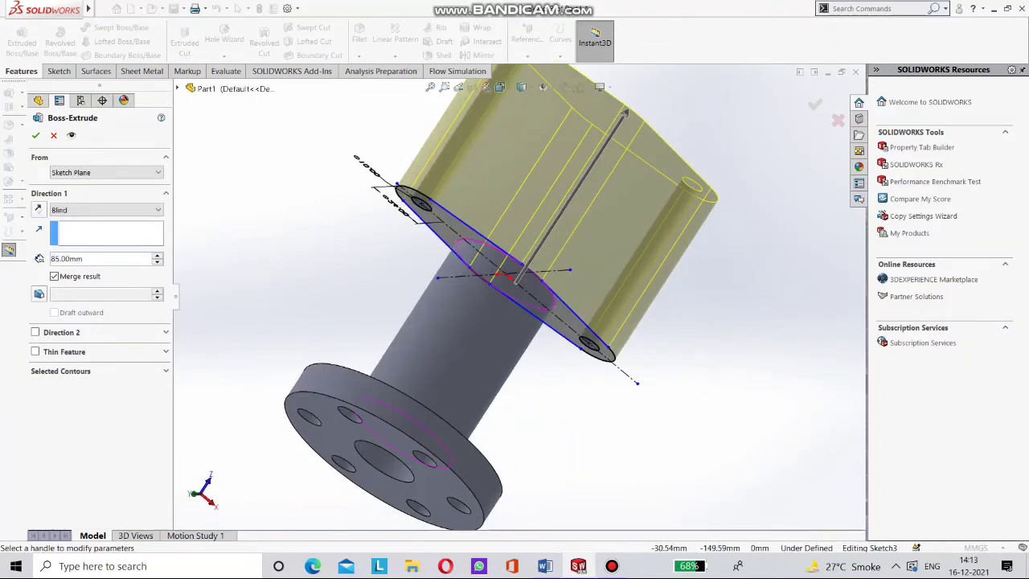
click(39, 210)
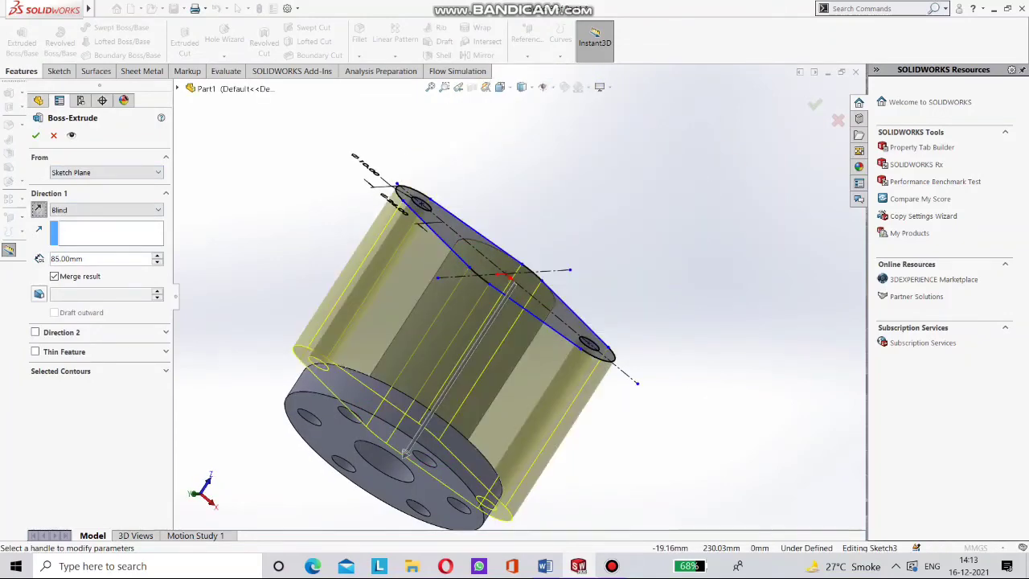
text(10)
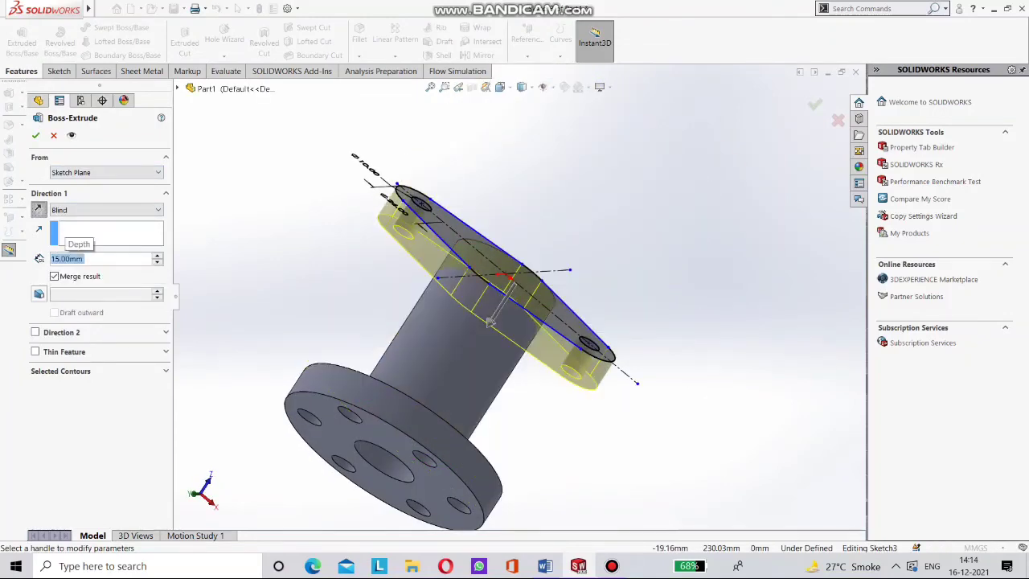
key(Return)
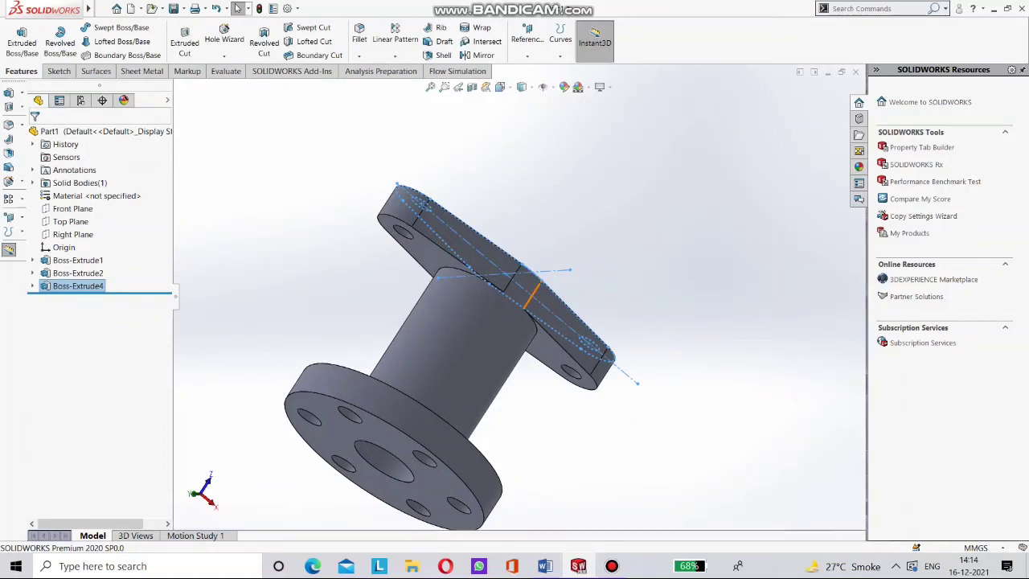
mouse_move(530, 296)
middle_down()
mouse_move(499, 372)
mouse_move(532, 410)
mouse_move(502, 420)
middle_up()
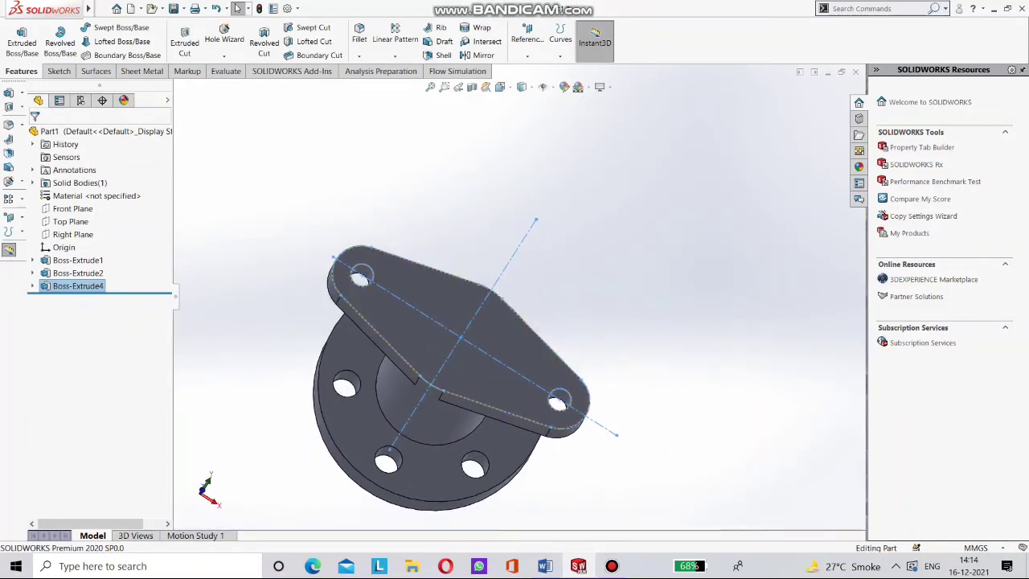
key(ctrl+z)
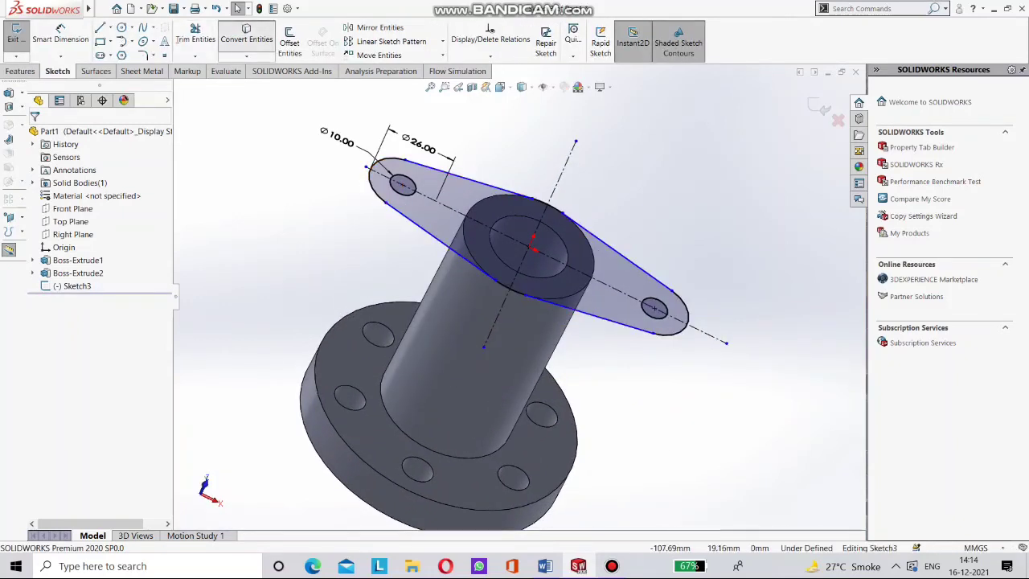
Convert the hub's 30 mm bore edge into the end flange sketch.
click(245, 39)
click(566, 256)
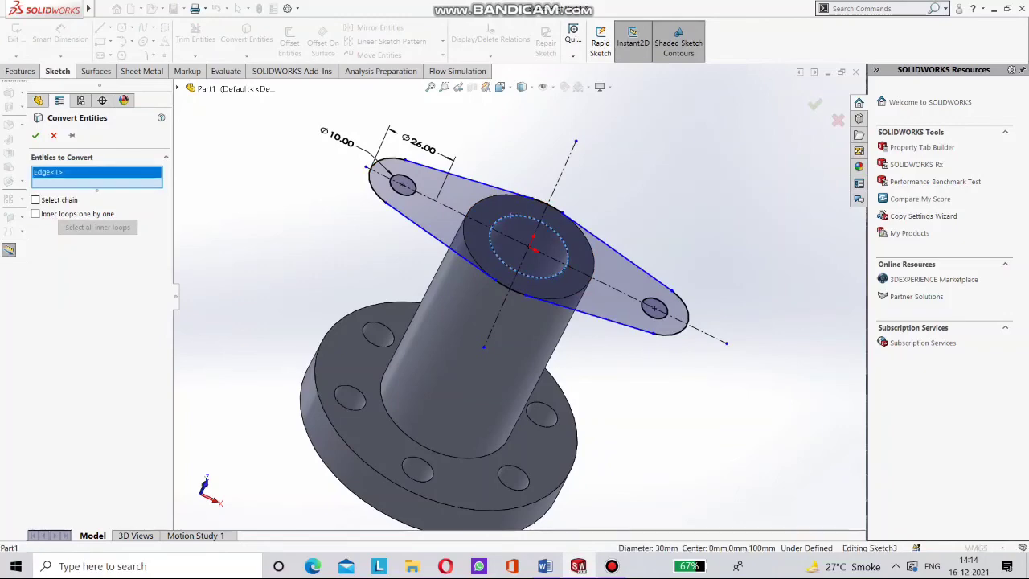
middle_drag(510, 215, 478, 286)
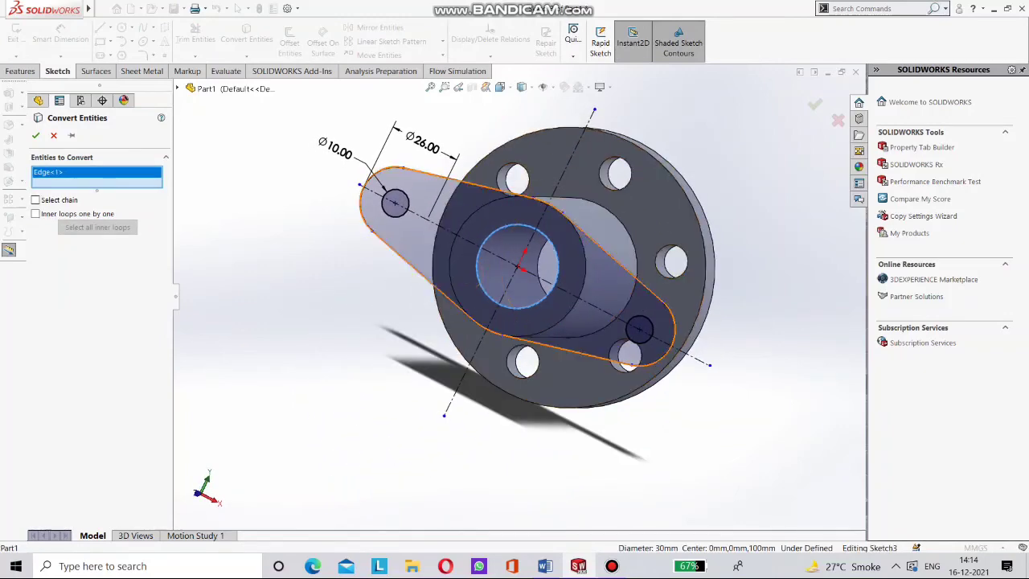
key(Return)
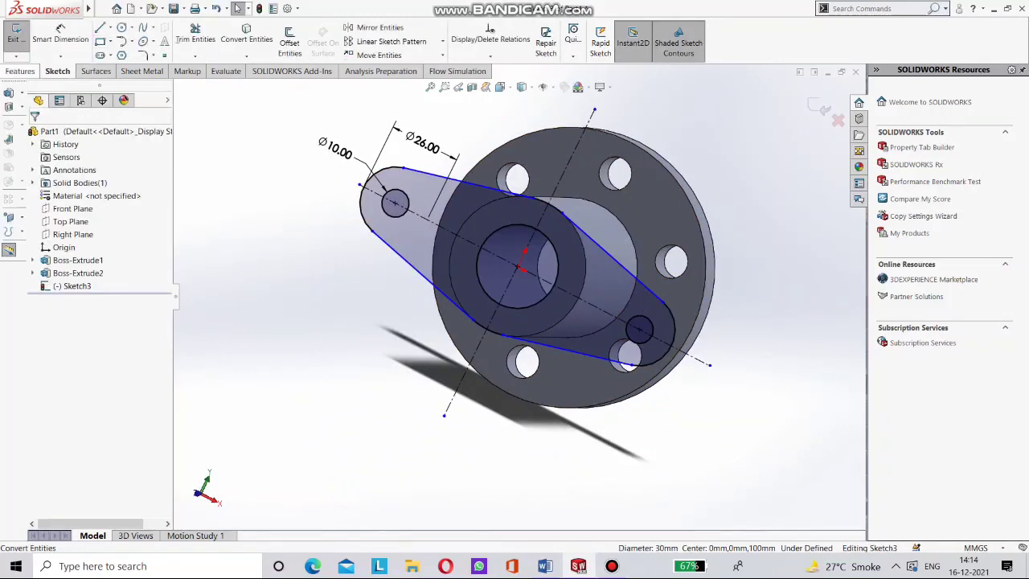
Extrude the two-lugged profile with the bore opening 15 mm blind toward the disc, merging it with the hub.
click(20, 71)
click(22, 39)
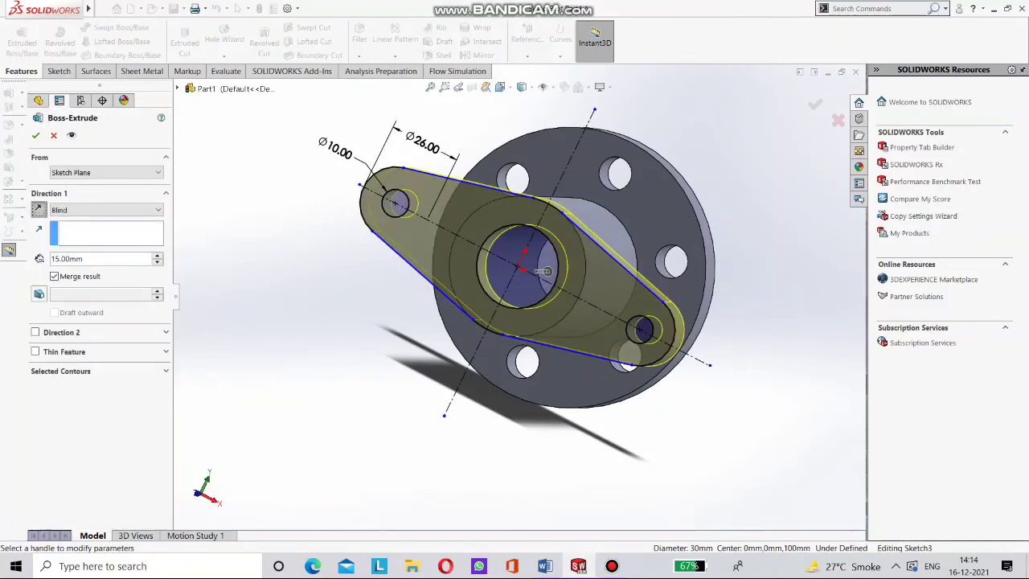
middle_drag(526, 269, 554, 313)
key(Return)
Examine the end flange, its bore and lug holes, and the disc from several directions.
scroll(610, 241, down, 2)
mouse_move(555, 241)
middle_down()
mouse_move(567, 290)
mouse_move(482, 298)
mouse_move(534, 181)
mouse_move(498, 189)
mouse_move(606, 180)
mouse_move(528, 228)
middle_up()
scroll(514, 296, up, 4)
scroll(530, 294, up, 2)
scroll(537, 177, down, 6)
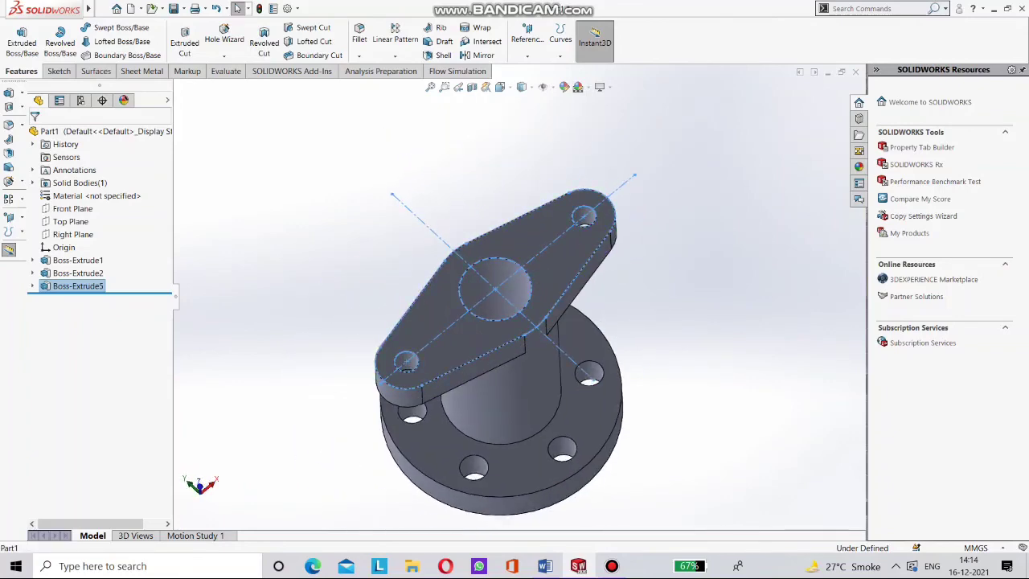
scroll(530, 313, down, 2)
scroll(531, 313, up, 1)
middle_drag(507, 312, 515, 220)
scroll(521, 297, up, 3)
middle_drag(514, 408, 518, 487)
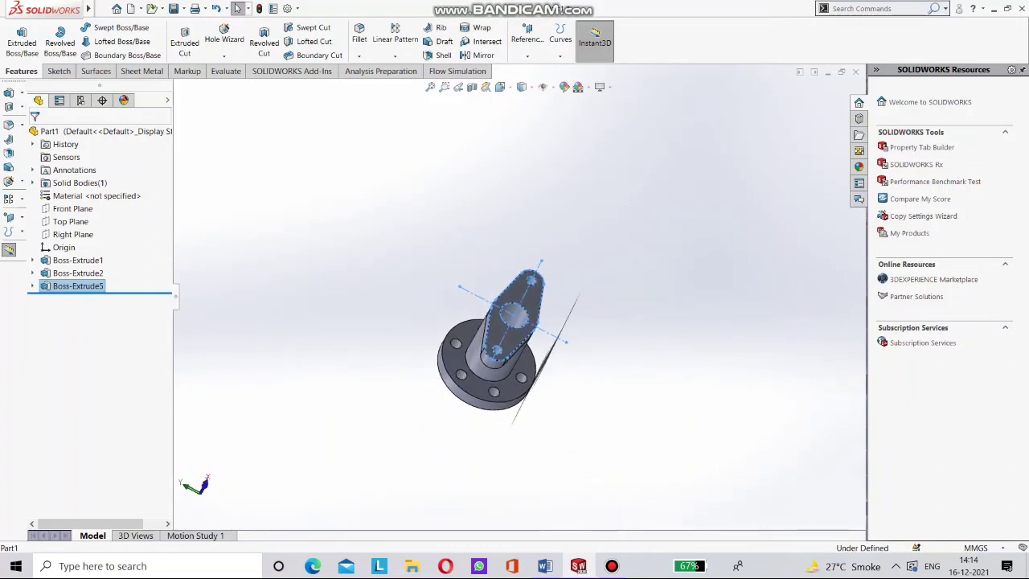
scroll(491, 324, down, 5)
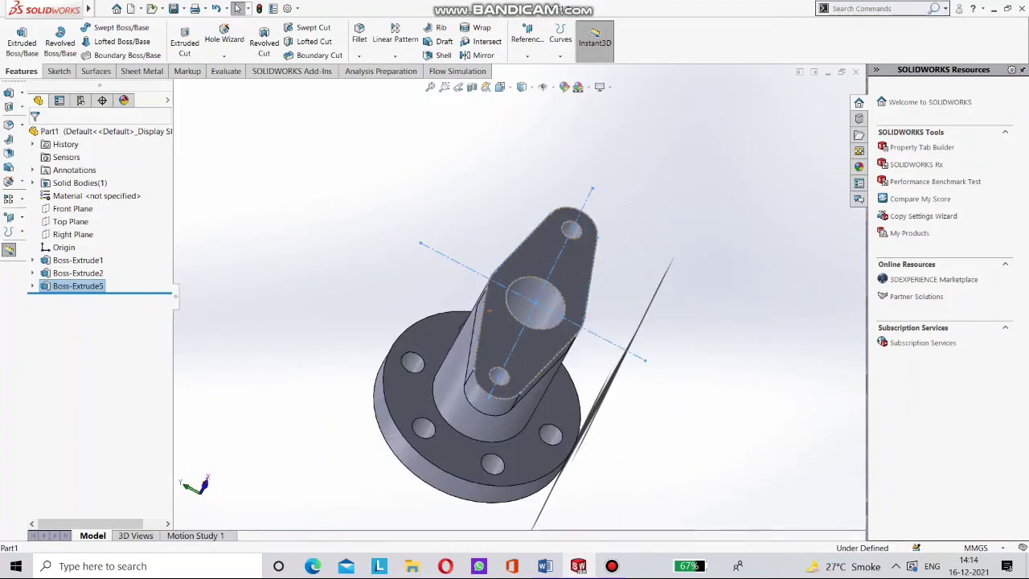
right_click(476, 230)
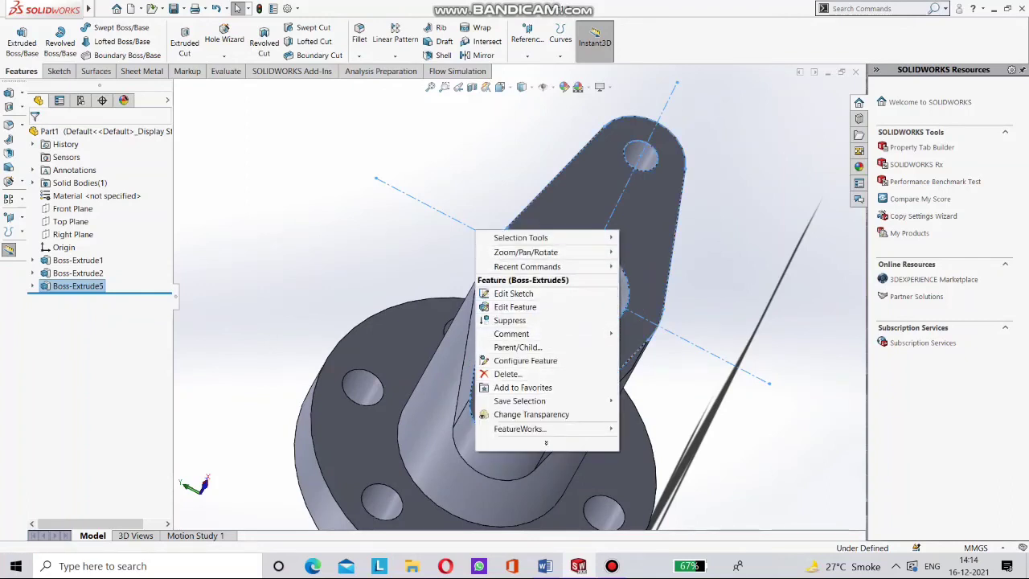
key(Escape)
scroll(534, 362, up, 3)
middle_drag(535, 362, 562, 313)
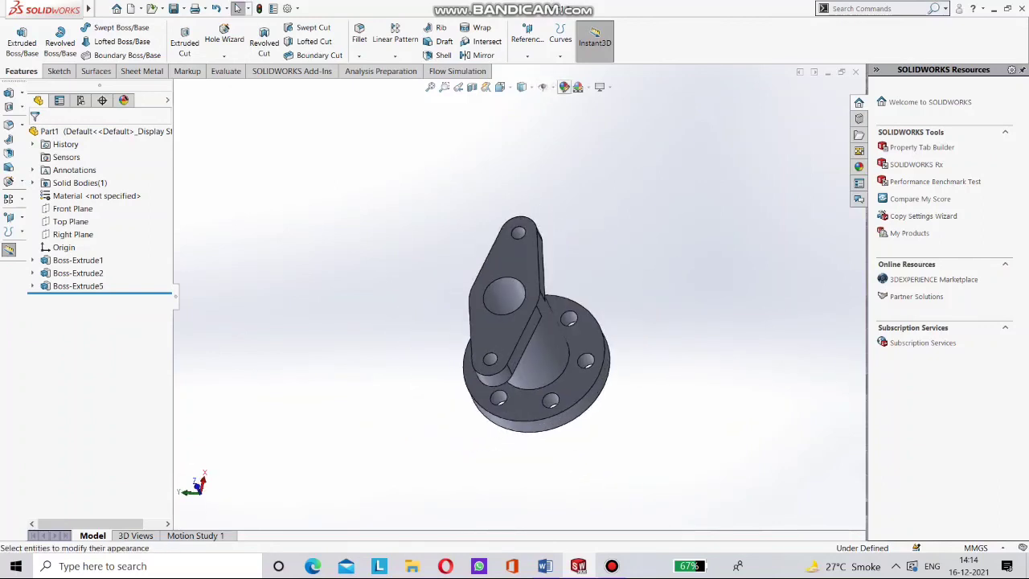
Change the whole part's appearance color to light yellow with red 255 and green 241.
click(563, 86)
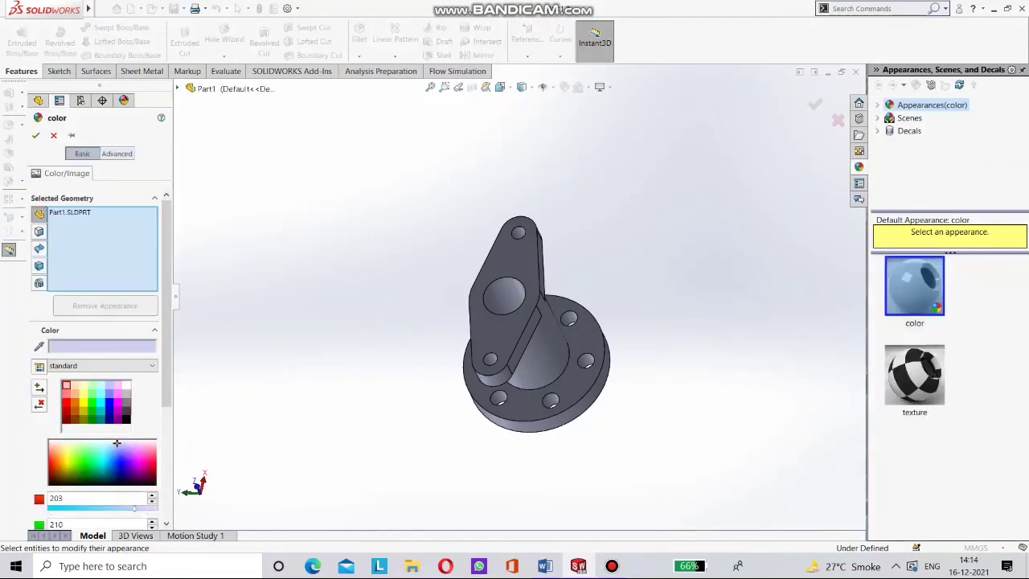
drag(116, 443, 63, 458)
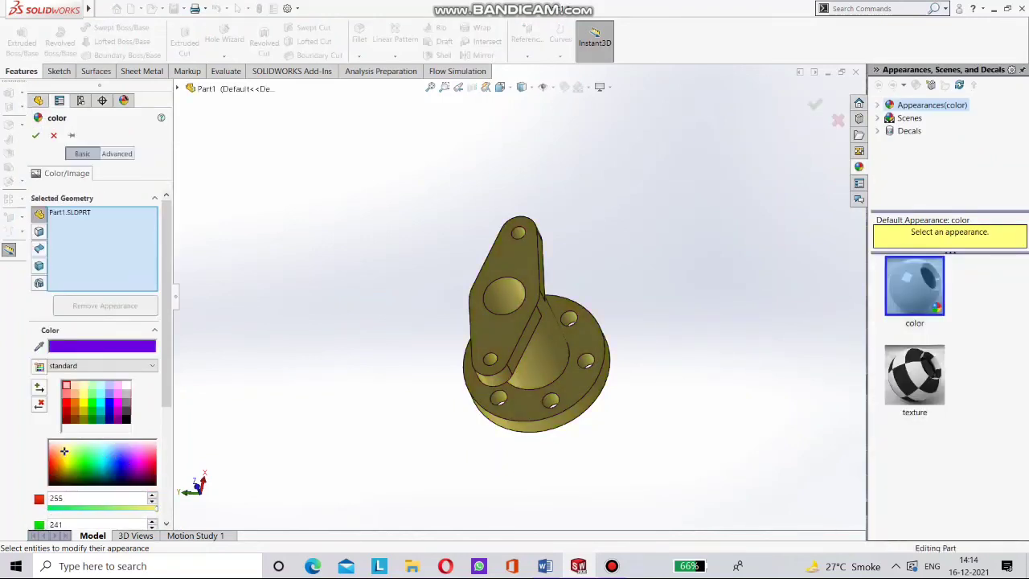
mouse_move(530, 345)
middle_down()
mouse_move(515, 250)
mouse_move(546, 277)
mouse_move(522, 337)
mouse_move(534, 262)
mouse_move(510, 341)
middle_up()
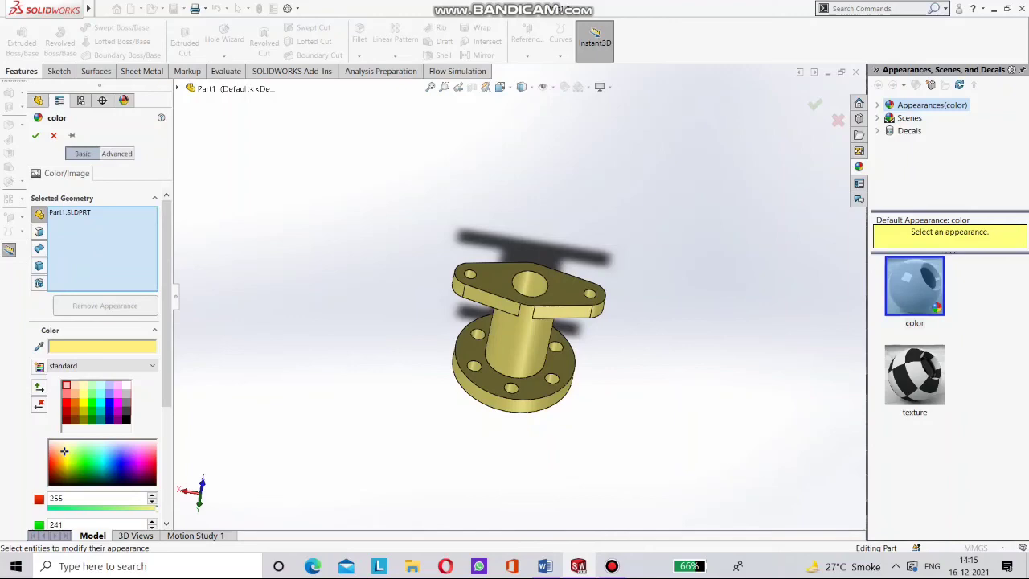
scroll(618, 289, down, 4)
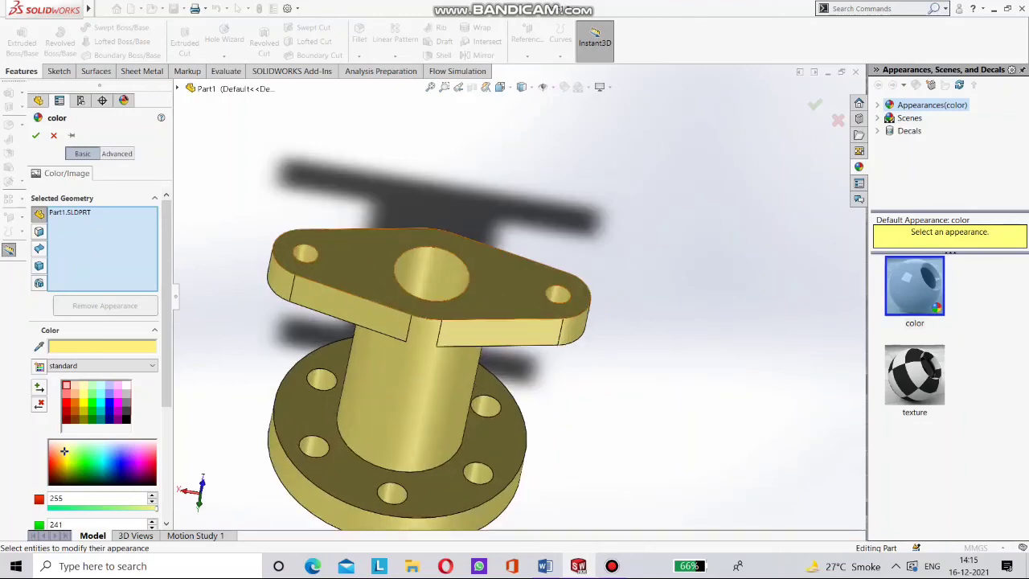
scroll(619, 289, up, 2)
middle_drag(619, 290, 731, 290)
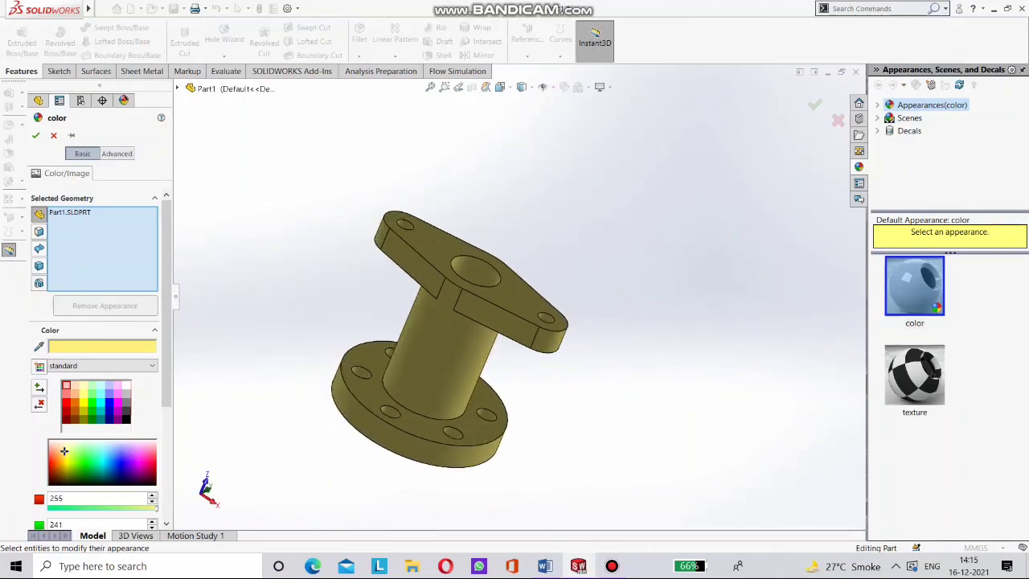